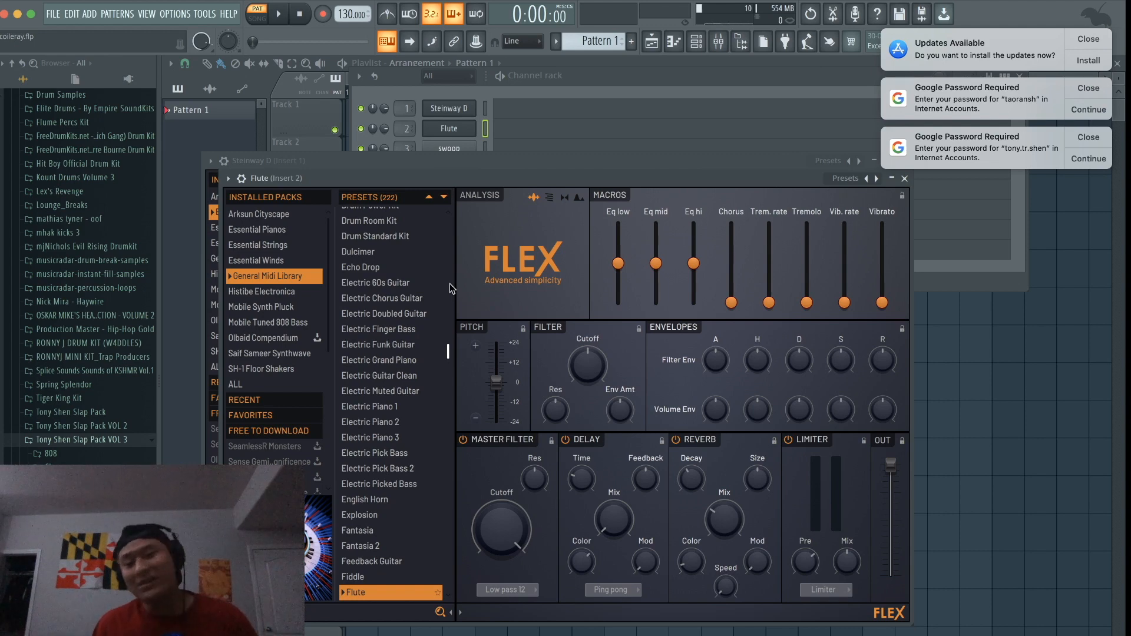
Step: Bring the channel rack to the front and set the project tempo to 160 BPM
click(518, 104)
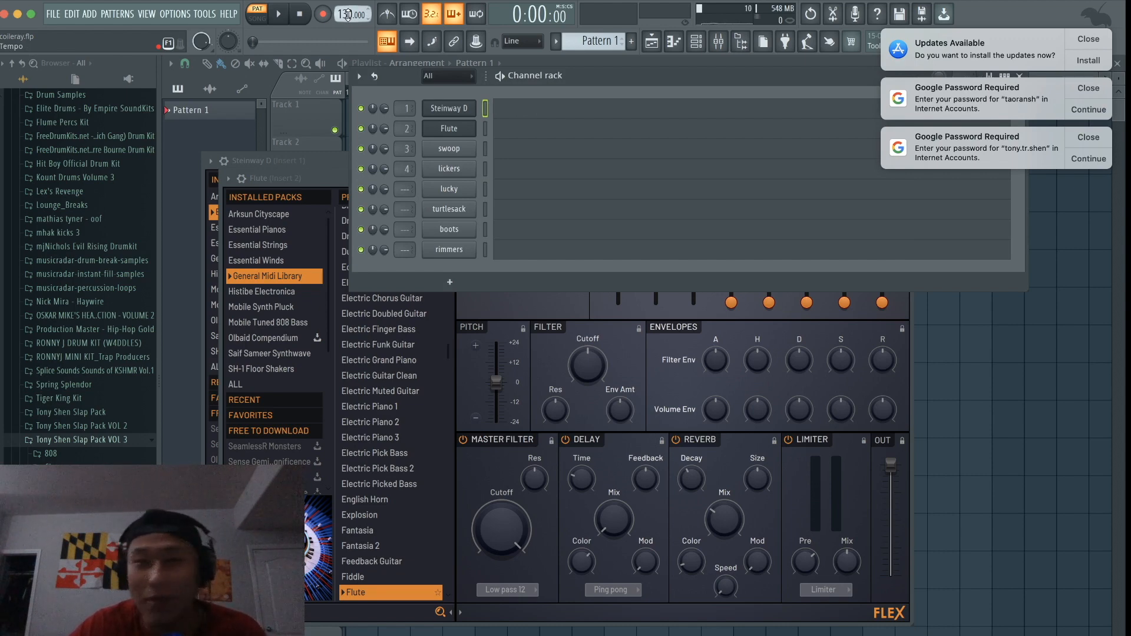
drag(351, 15, 351, 5)
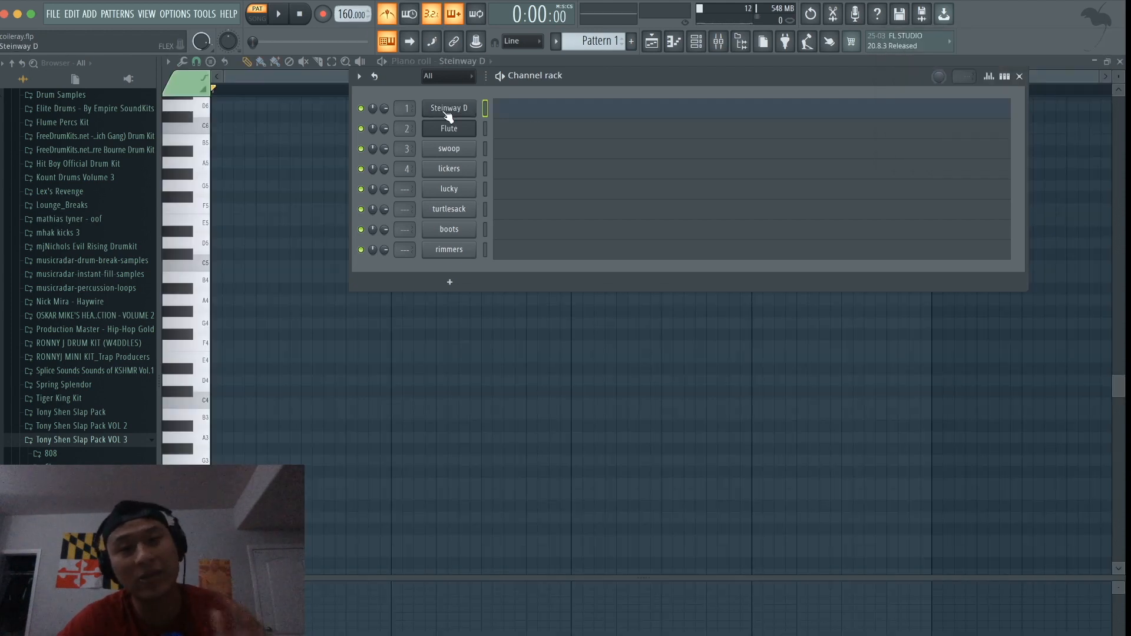
Step: Open the Steinway D instrument, view its Essential Pianos preset and audition a few notes
click(448, 108)
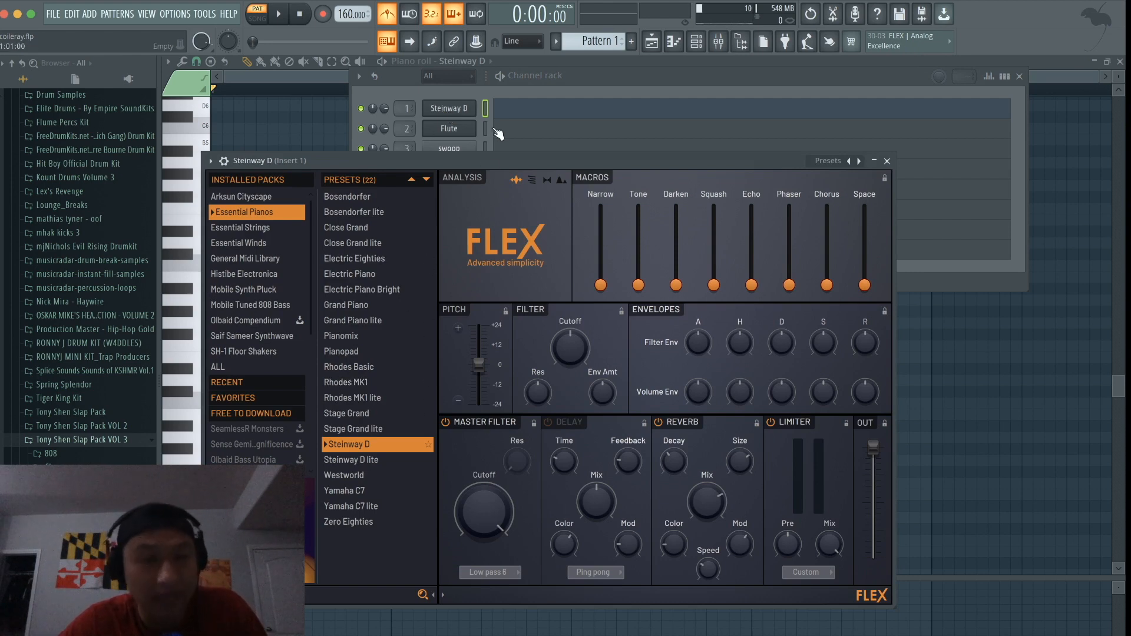
drag(436, 156, 474, 194)
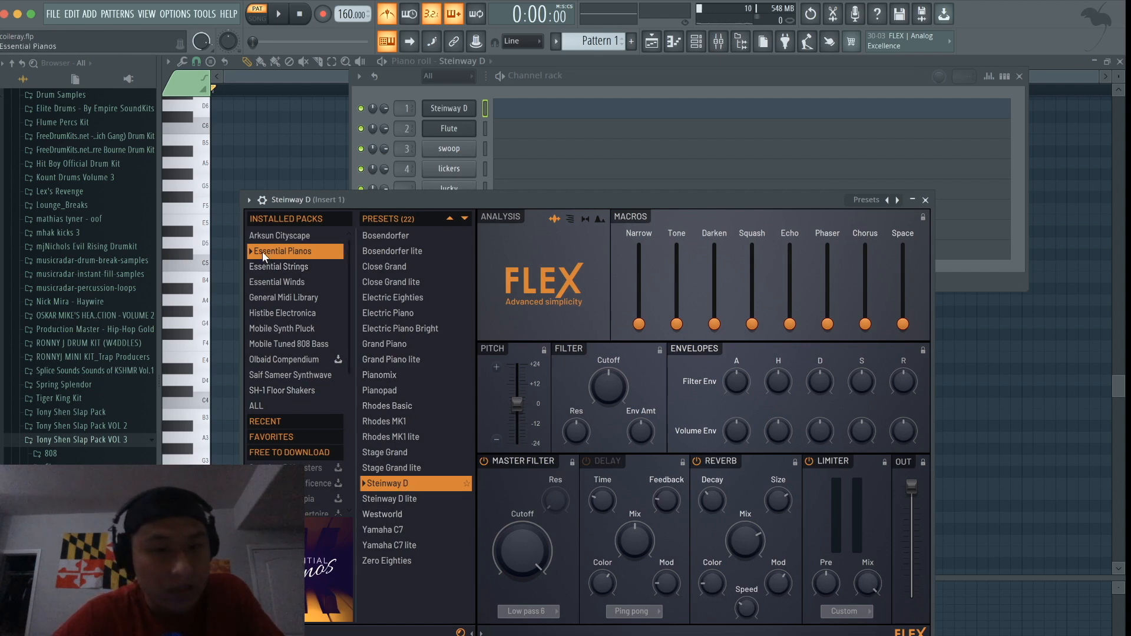
scroll(309, 433, down, 2)
scroll(308, 433, up, 2)
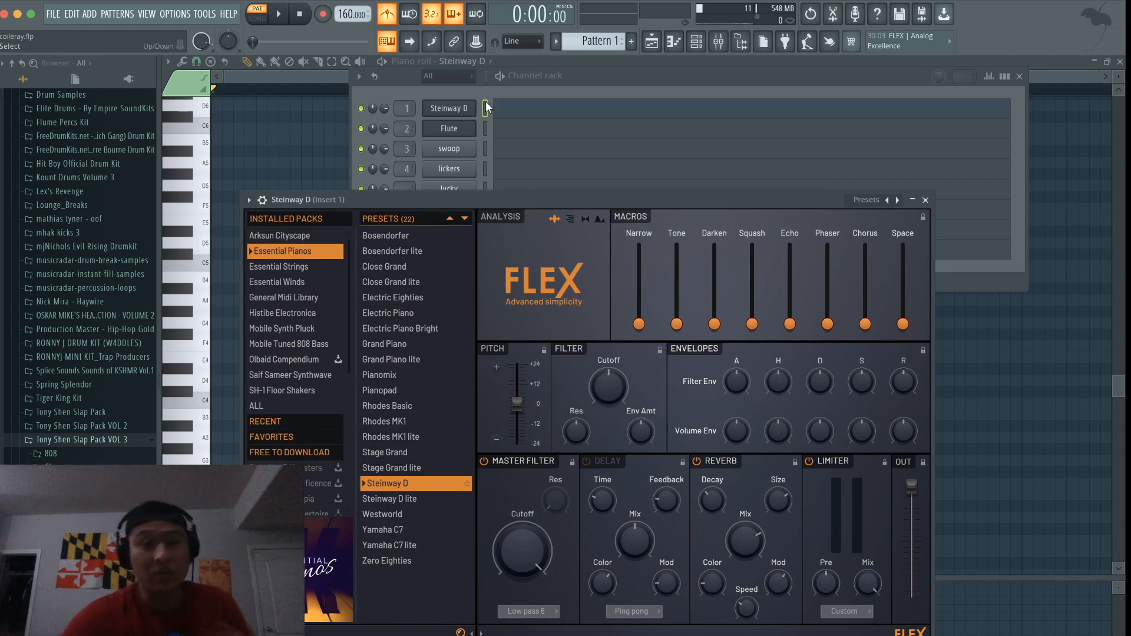
key(s)
key(g)
key(j)
key(l)
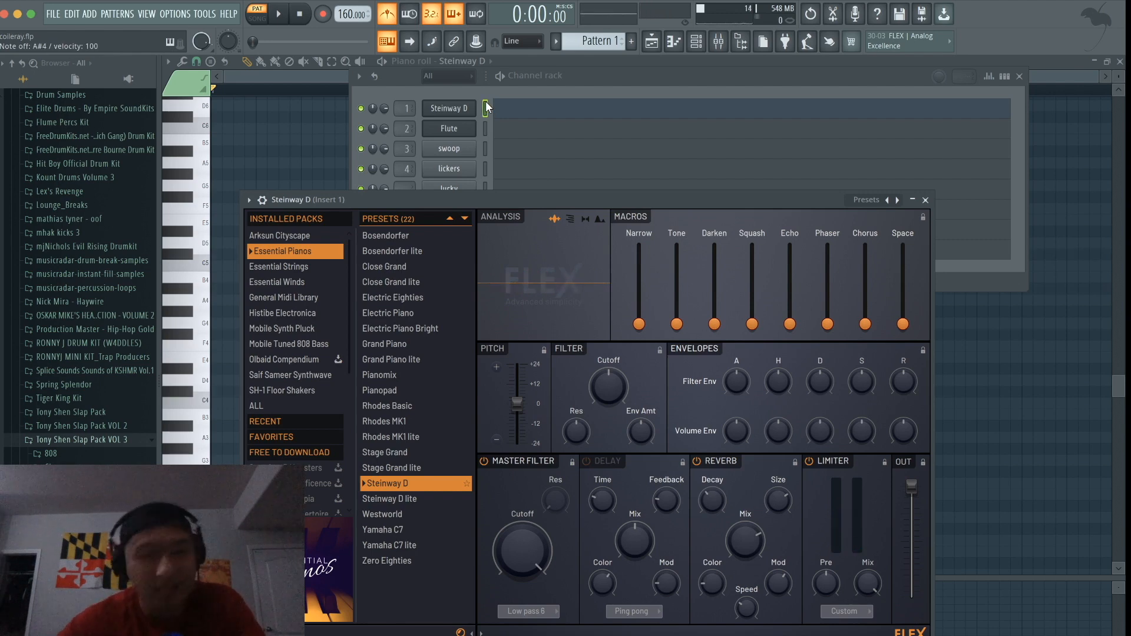
Step: Open the Flute channel's instrument, locate its Flute preset in the General Midi Library pack, and close the instrument
click(450, 129)
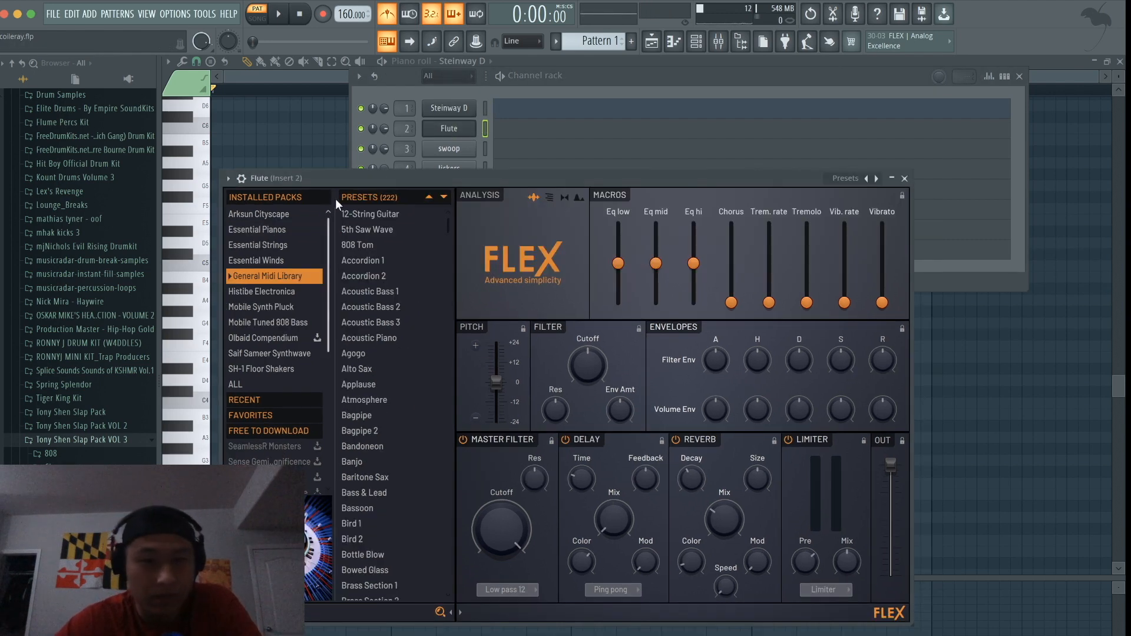
drag(376, 182, 375, 220)
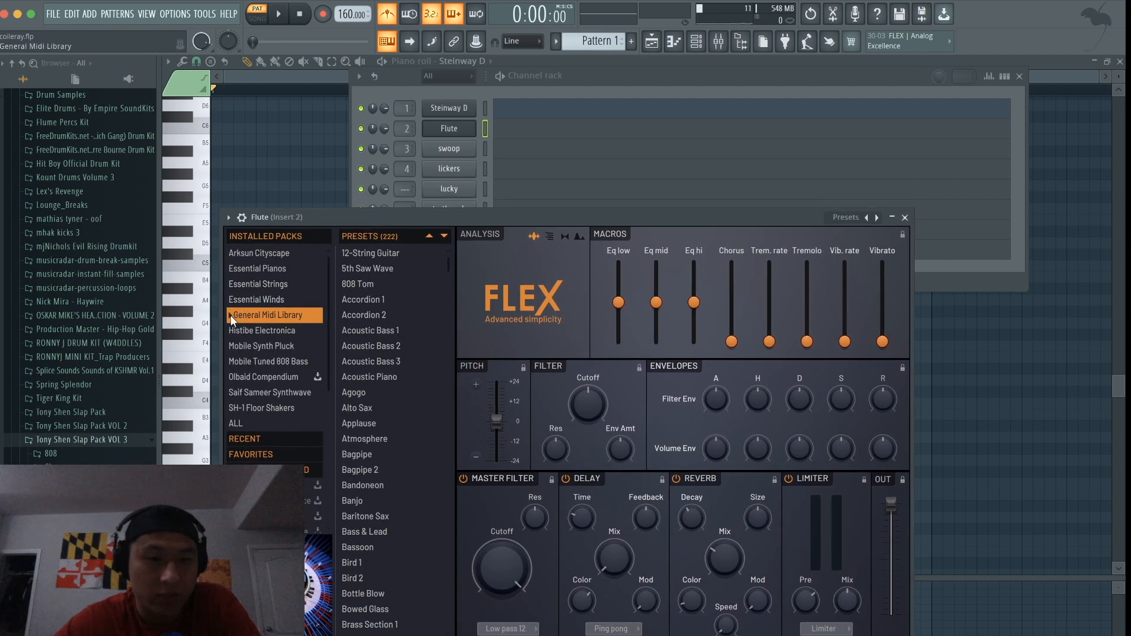
scroll(274, 353, down, 2)
scroll(355, 447, down, 7)
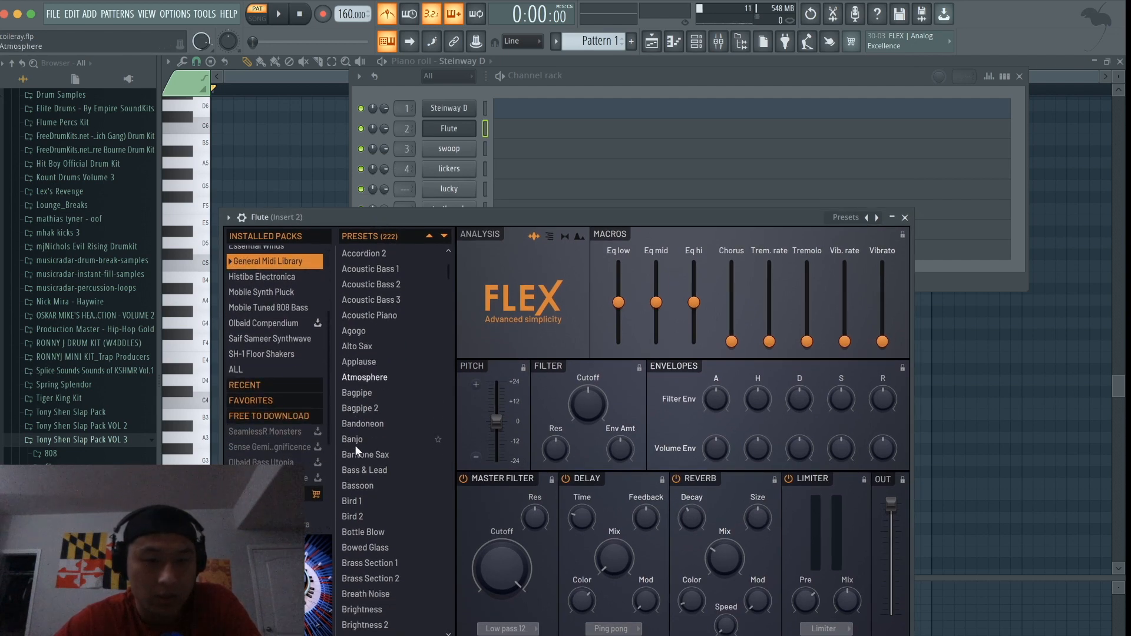
scroll(355, 444, down, 20)
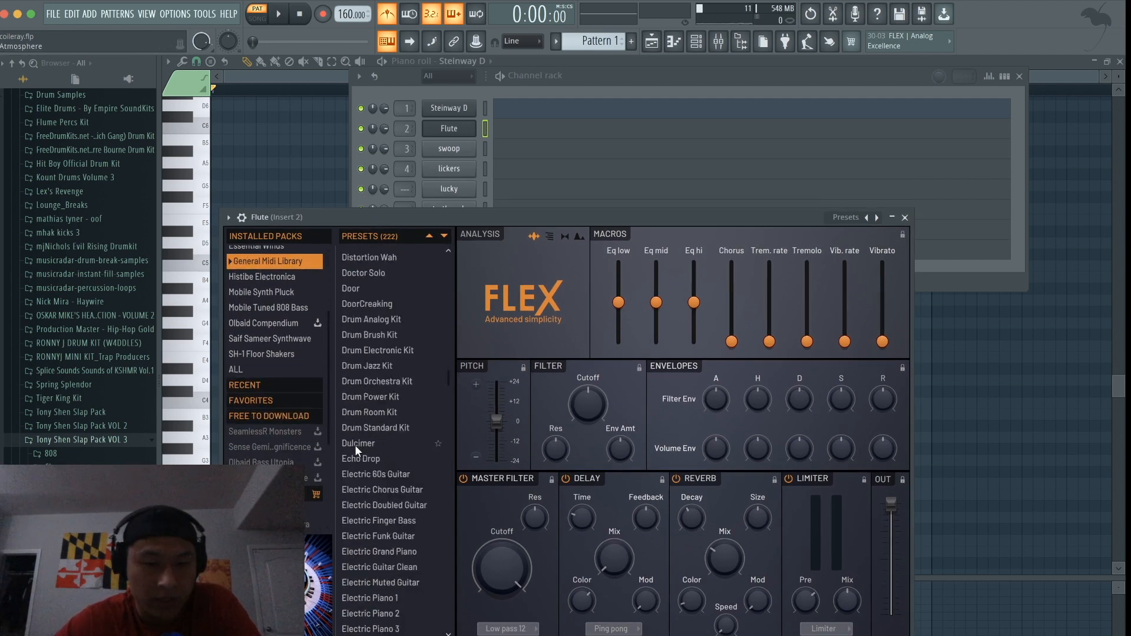
click(359, 426)
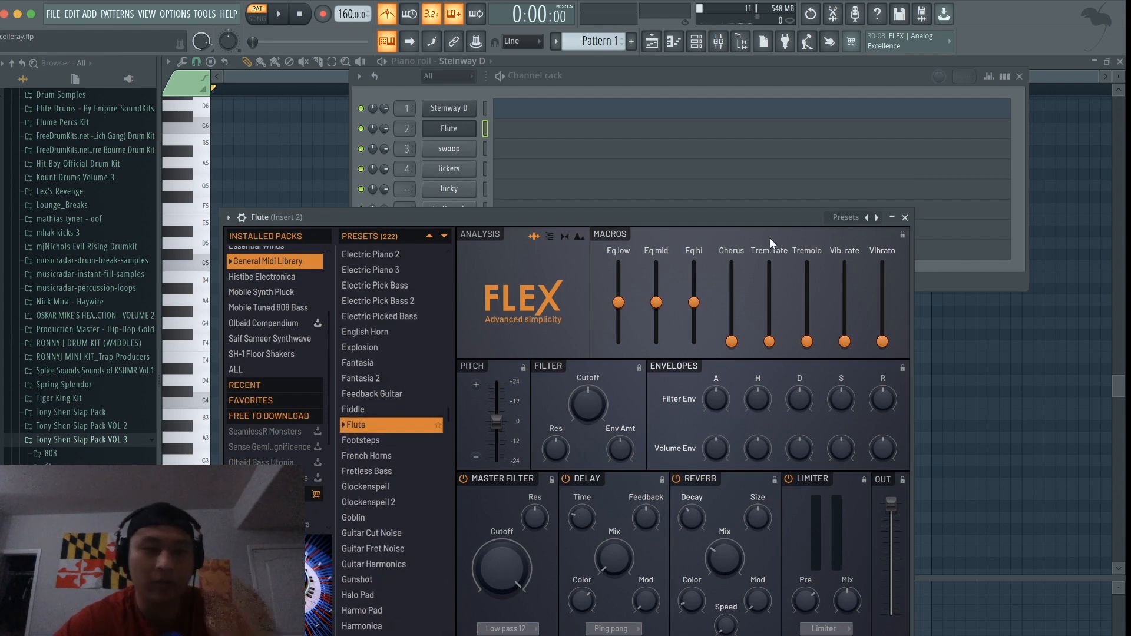
click(905, 218)
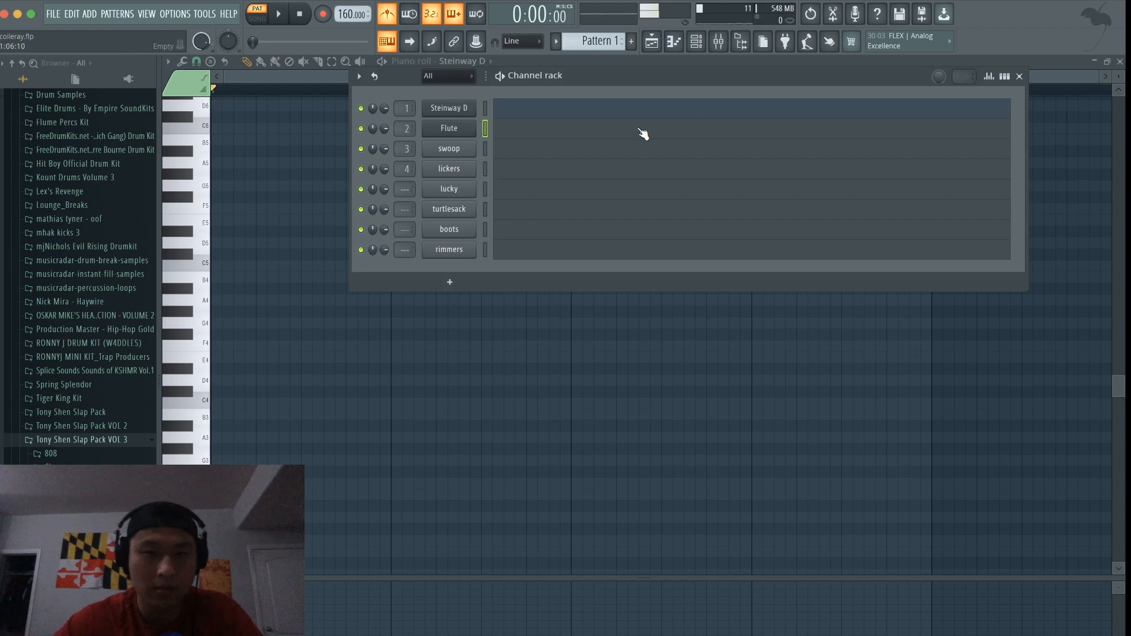
Step: Open the Steinway D piano roll and draw a chord of E6, C6, A5 and F5 at bar 1, three quarters of a bar long
click(483, 106)
key(F6)
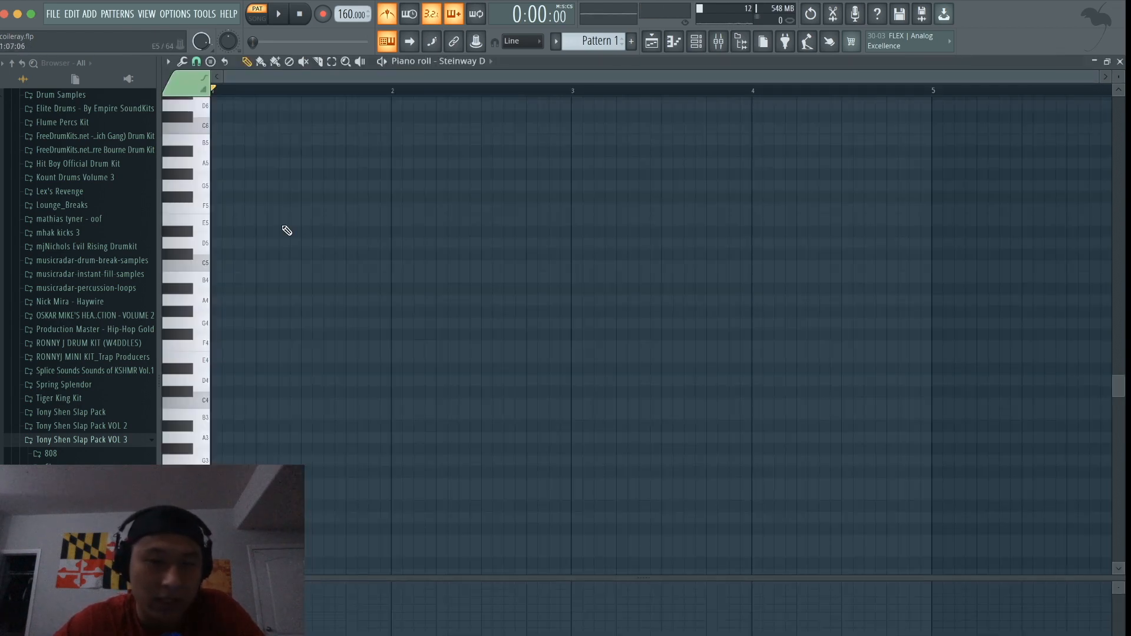
scroll(287, 231, up, 1)
scroll(287, 230, up, 3)
scroll(245, 201, down, 1)
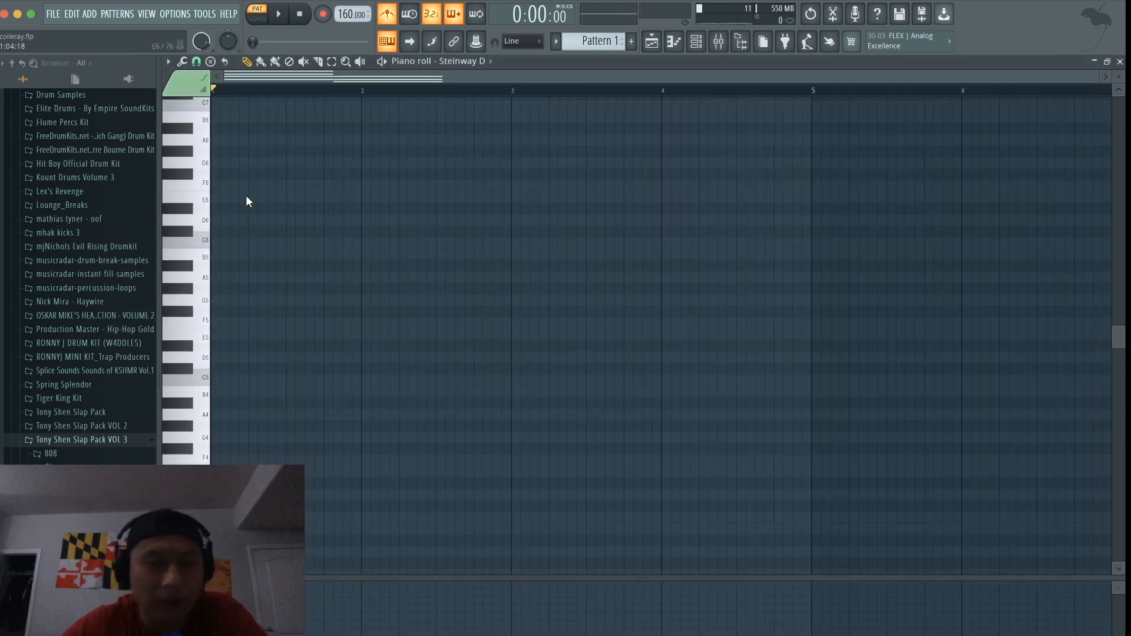
drag(246, 197, 211, 198)
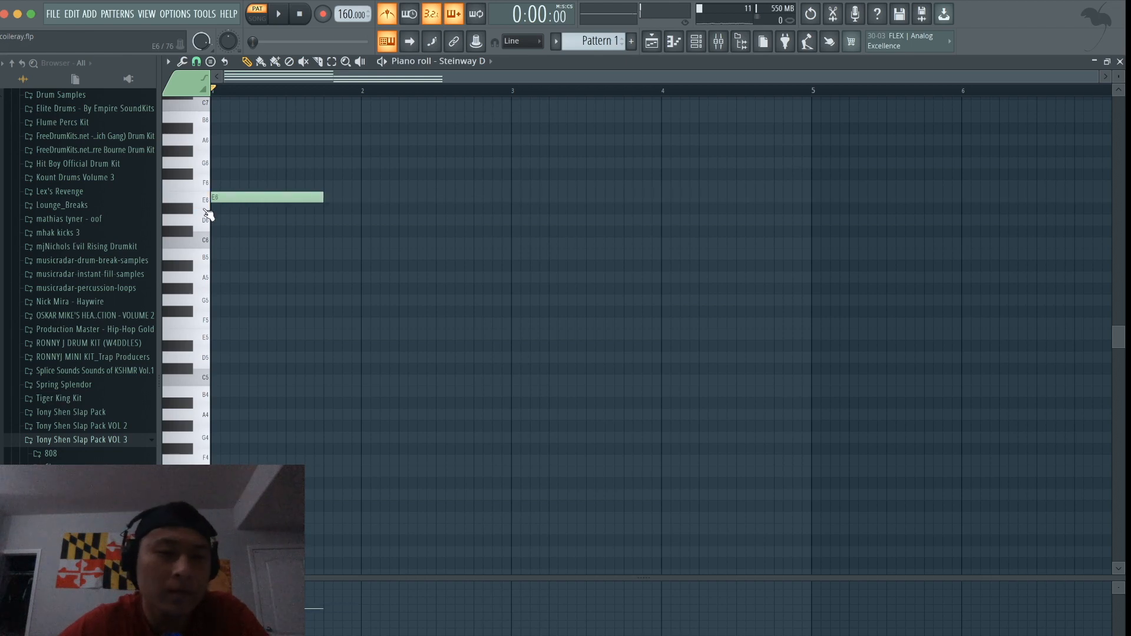
click(221, 243)
click(222, 278)
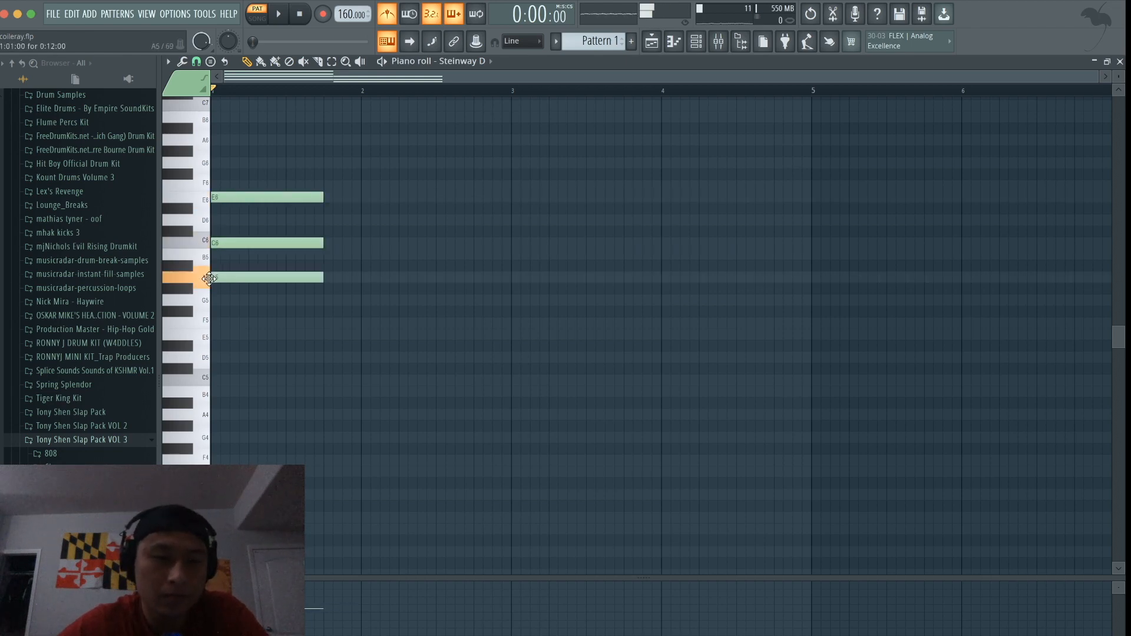
click(227, 323)
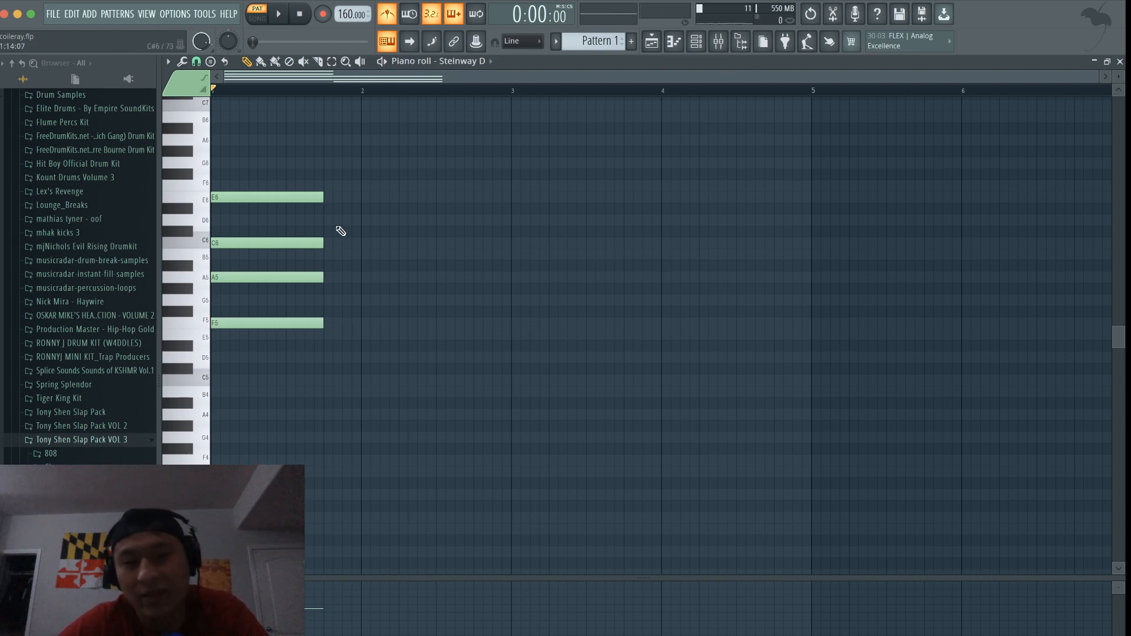
Step: Play back the first chord and audition its F5, A5, C6 and E6 notes individually
key(space)
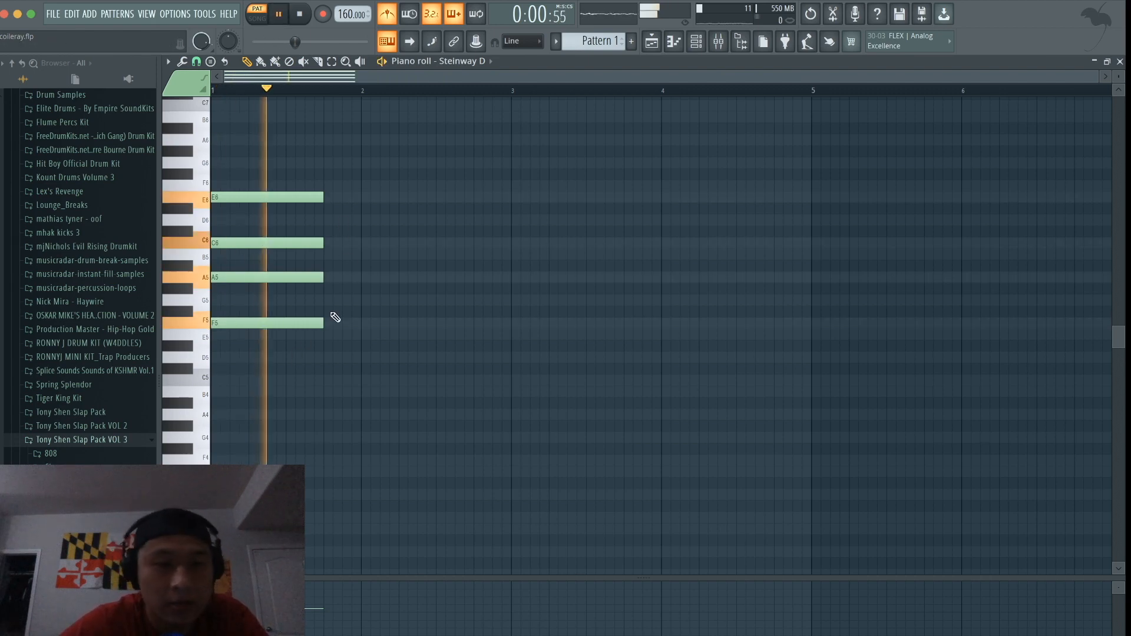
key(space)
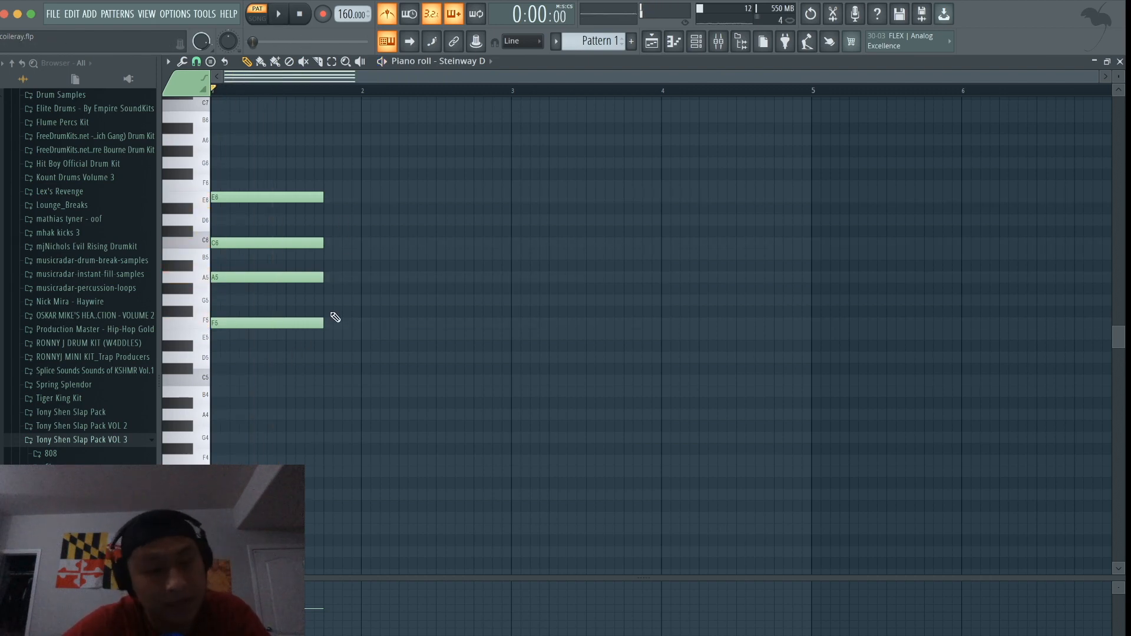
click(289, 326)
click(277, 321)
click(280, 276)
click(280, 245)
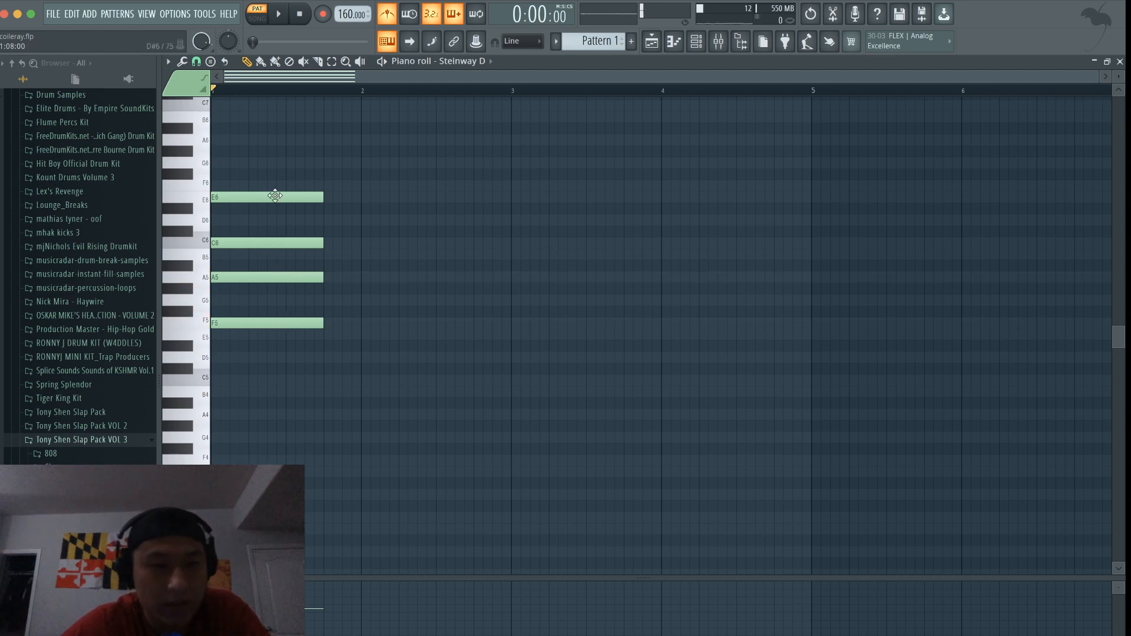
click(274, 196)
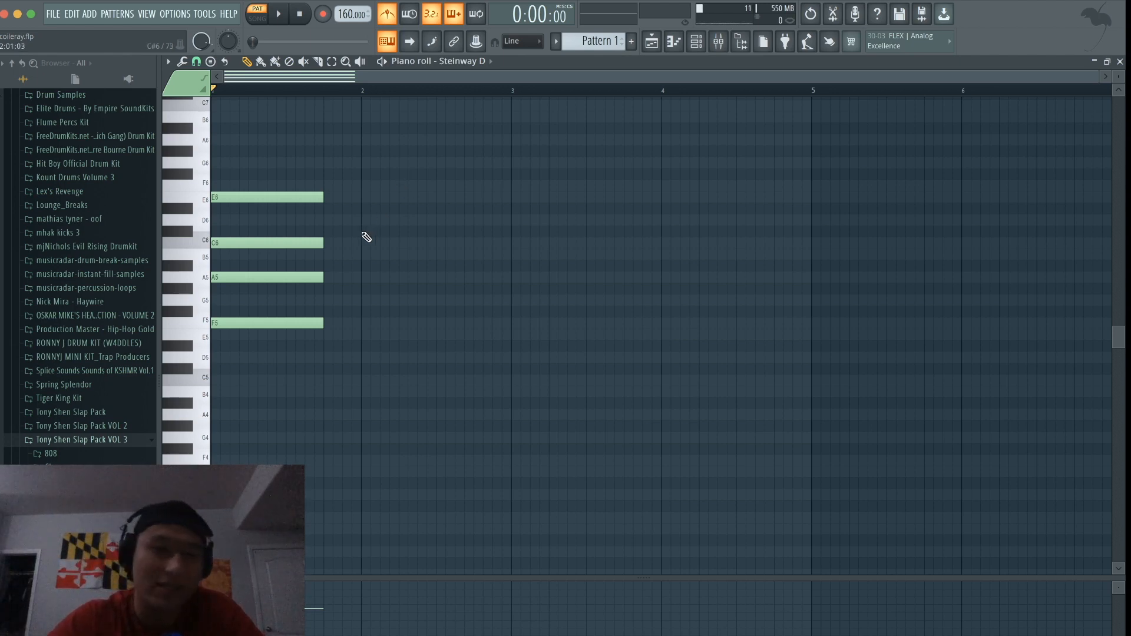
Step: Add a second chord of A5, F5 and D5 directly after the first one and play both back
key(space)
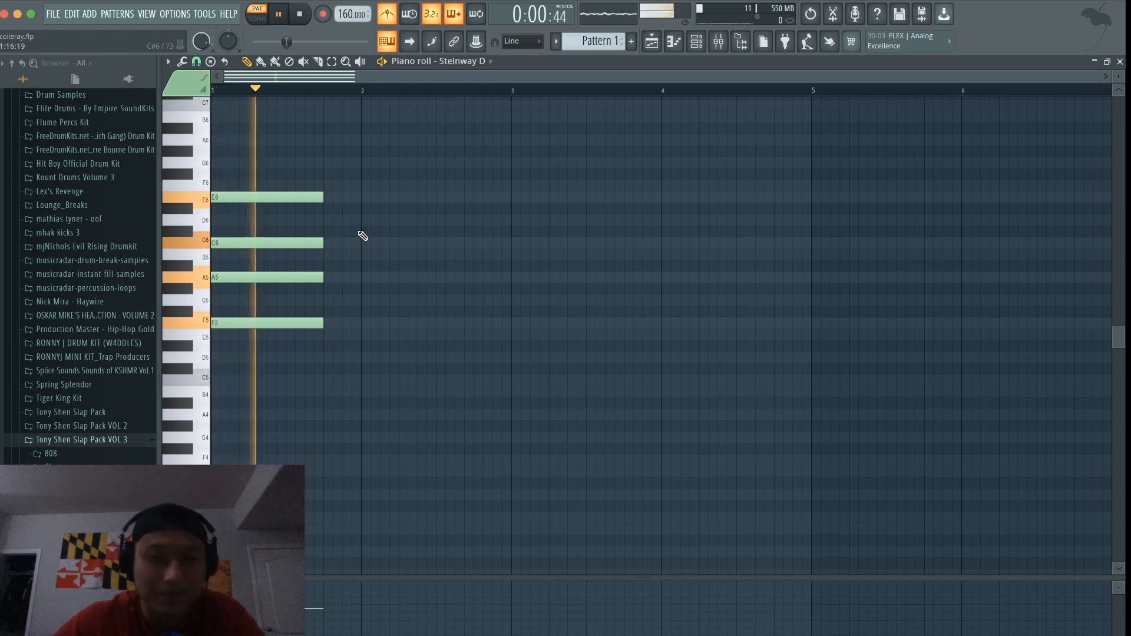
click(331, 278)
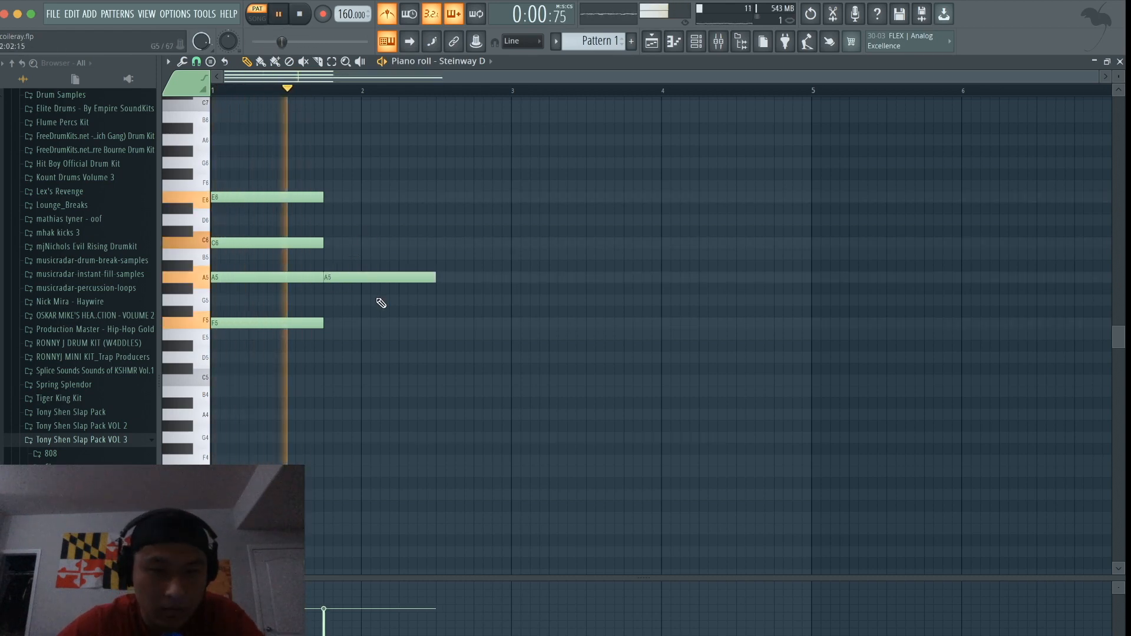
key(space)
click(331, 322)
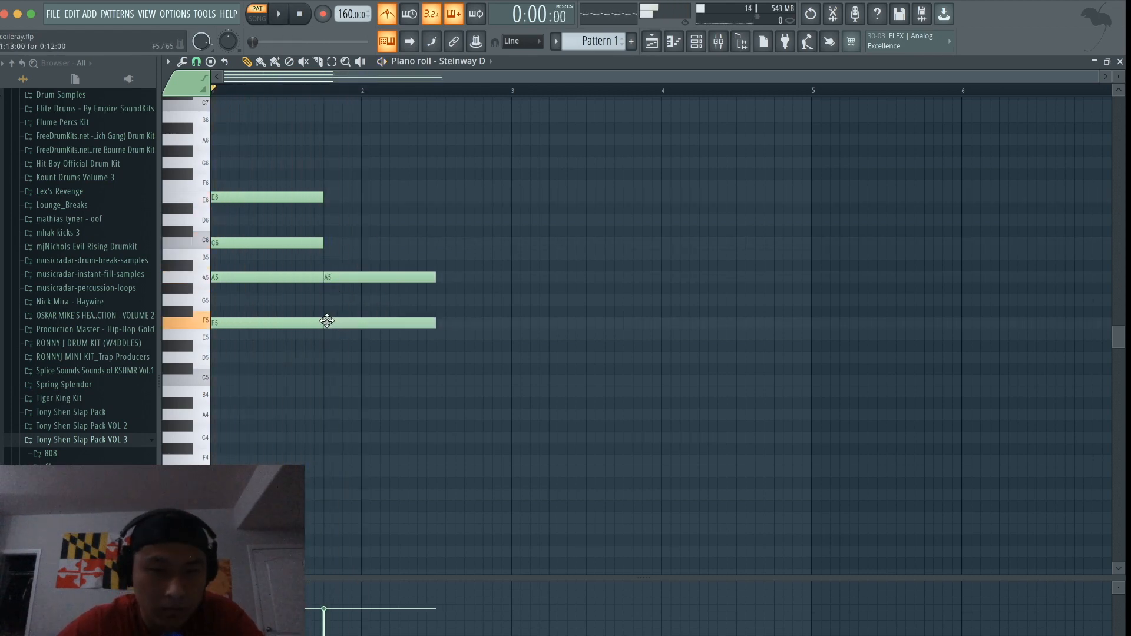
click(327, 358)
key(space)
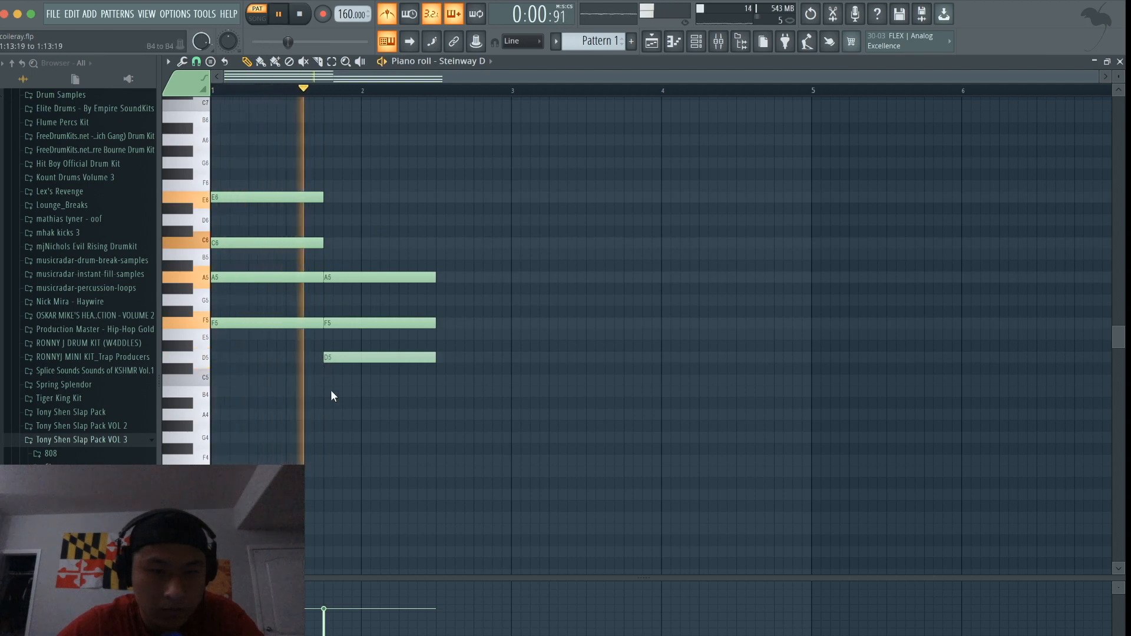
key(space)
Step: Lengthen the three notes of the second chord to the start of bar 4 and play the progression
mouse_move(448, 397)
mouse_down()
mouse_move(409, 260)
mouse_move(663, 284)
mouse_up()
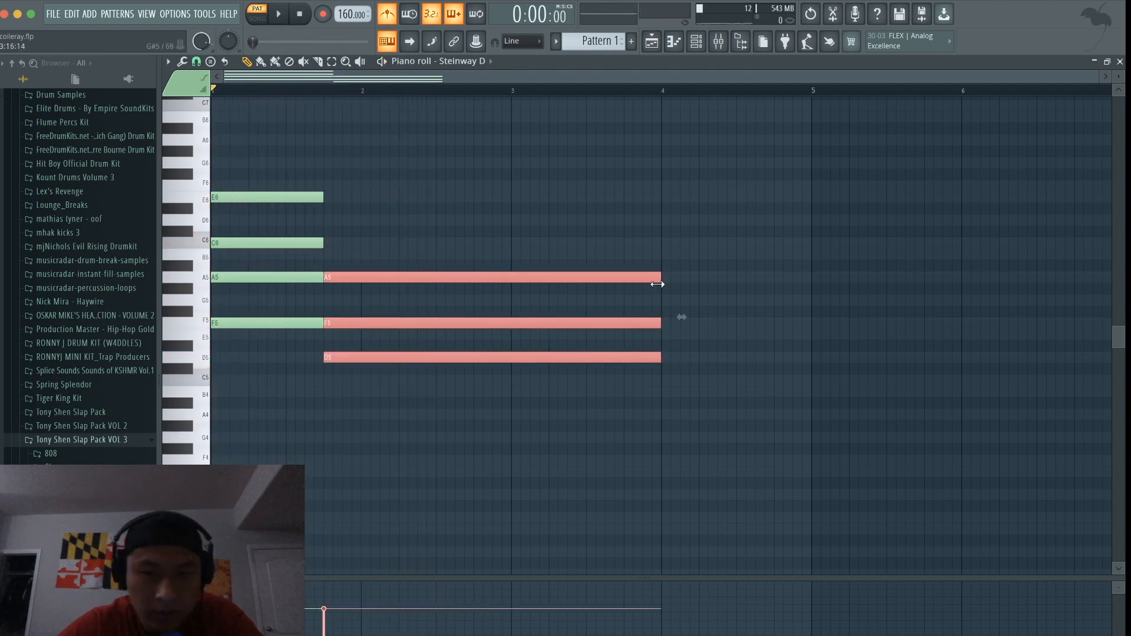
key(space)
click(621, 171)
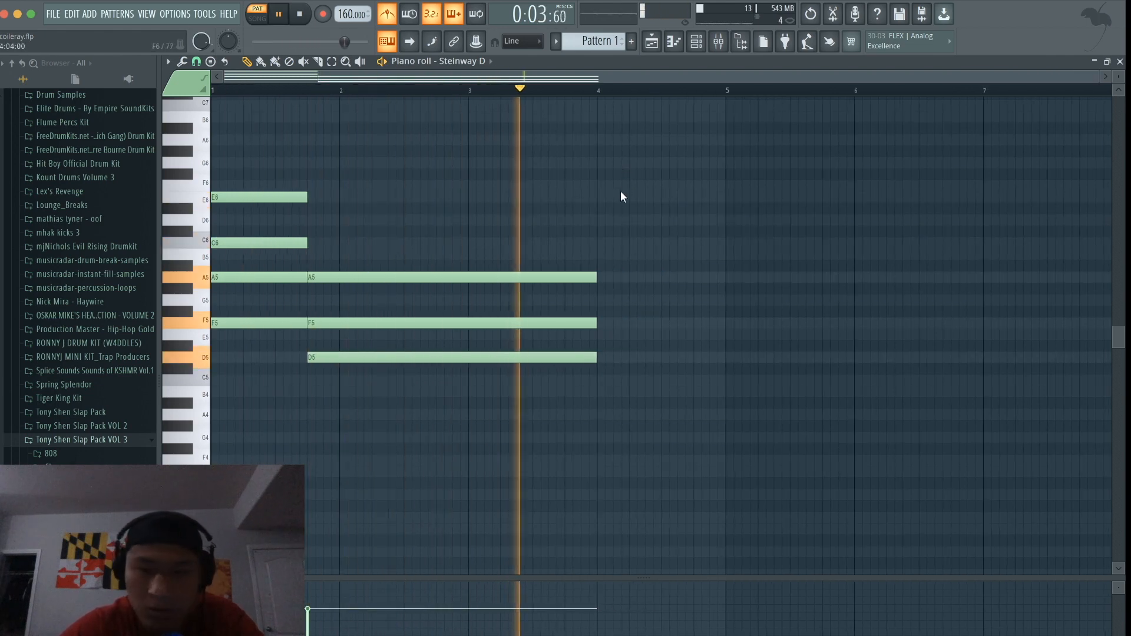
key(space)
Step: Add a half-bar chord of G6, E6 and C6 at bar 4, repeat it to fill the bar, and play the progression
drag(604, 182, 601, 158)
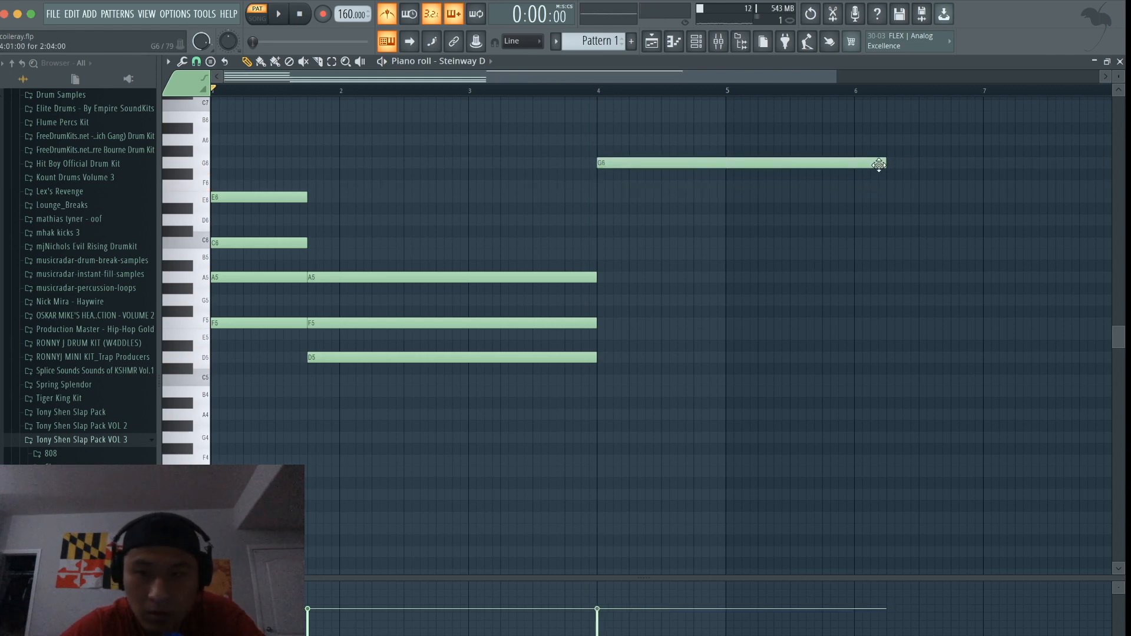
drag(885, 162, 597, 246)
click(598, 235)
key(space)
drag(655, 282, 692, 160)
ctrl+click(662, 129)
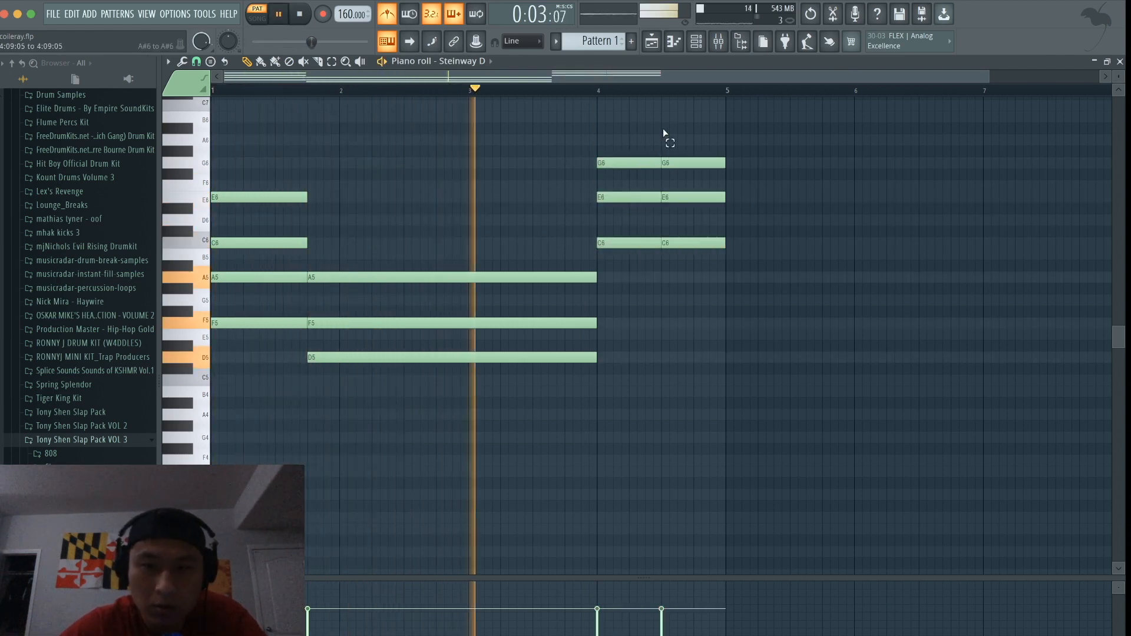
scroll(663, 129, down, 1)
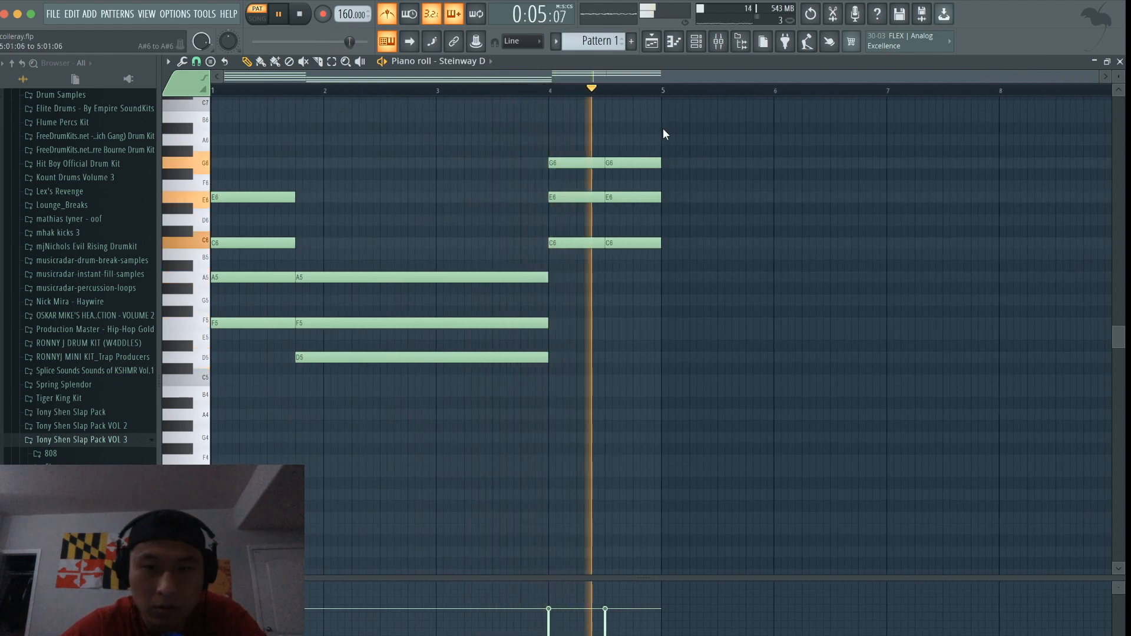
key(space)
Step: Add an A5 note beneath each of the two half-bar chords in bar 4 and play that bar
click(552, 277)
click(607, 278)
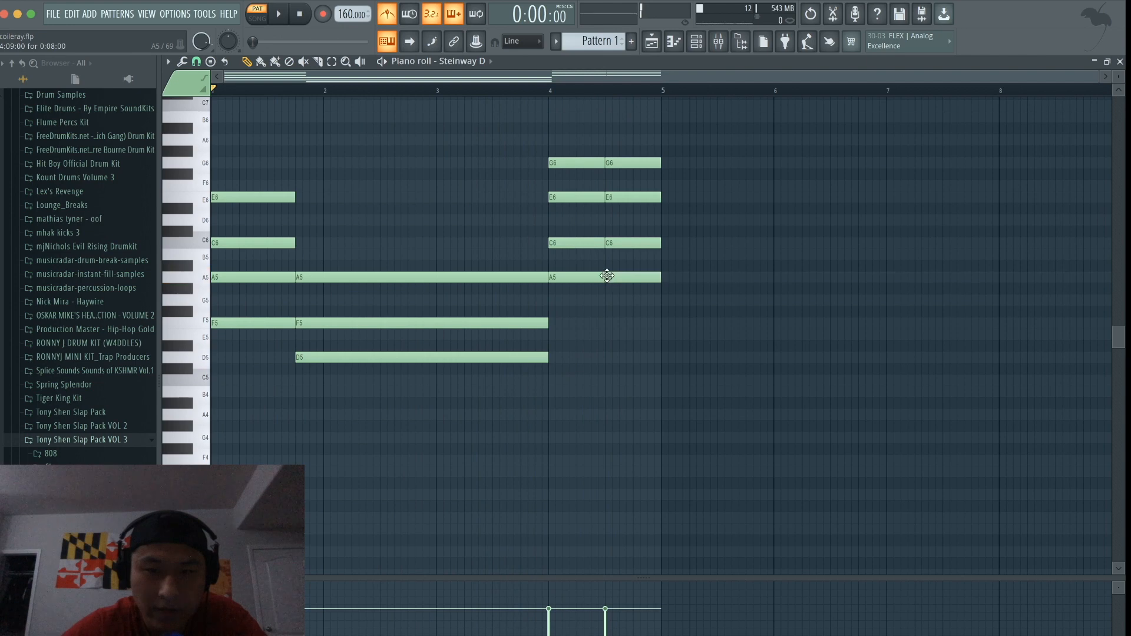
click(552, 91)
key(space)
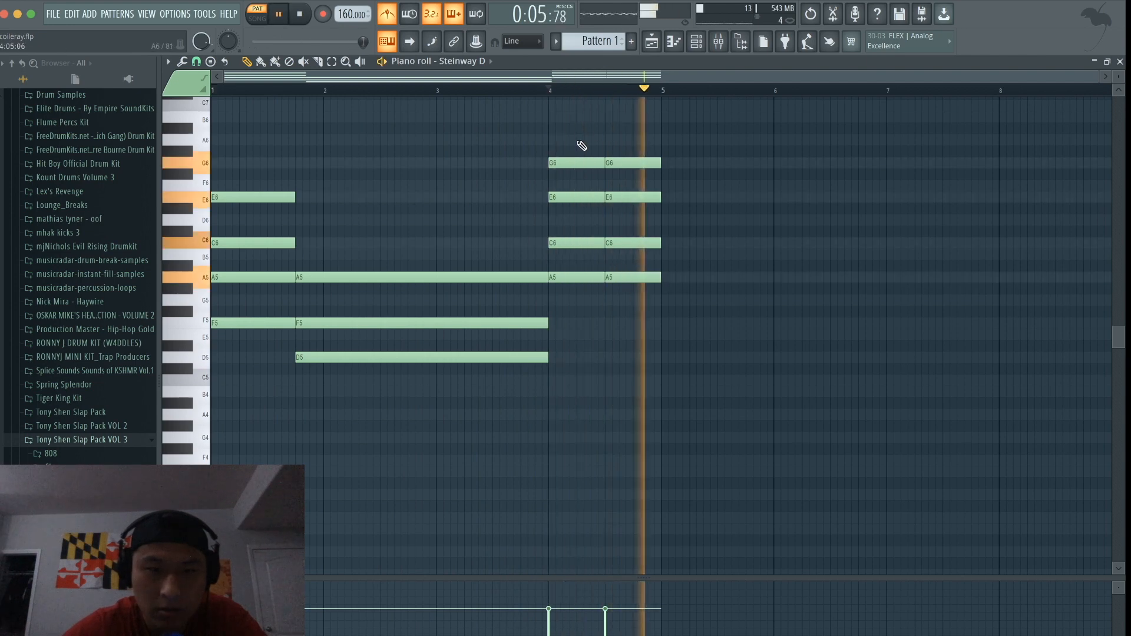
Step: Duplicate the whole four-bar chord progression into bars 5 to 8 and deselect the notes
drag(688, 418, 132, 95)
key(ctrl+b)
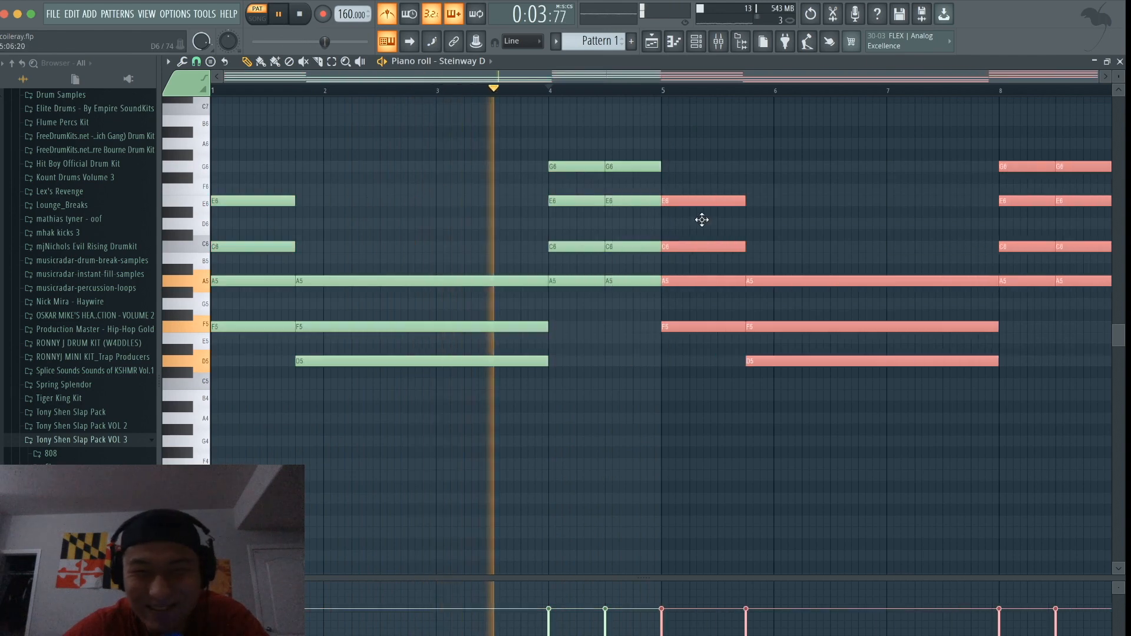
ctrl+click(718, 160)
scroll(718, 160, down, 2)
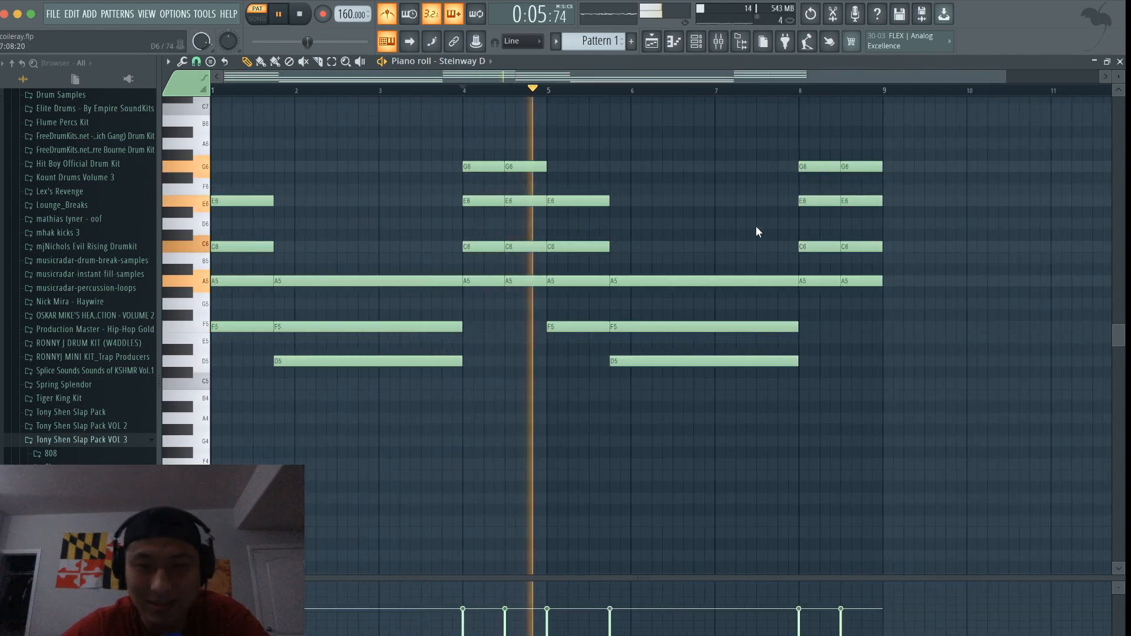
scroll(742, 227, up, 3)
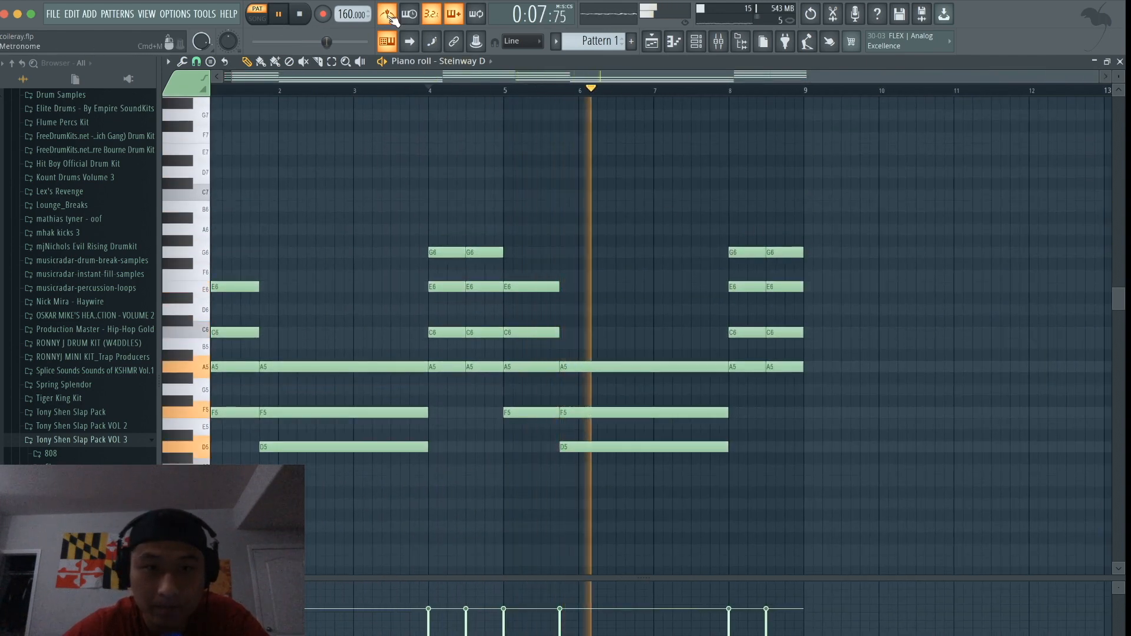
Step: Add an A6 melody note at the middle of bar 2 above the piano chords and play the pattern
key(space)
scroll(272, 226, up, 2)
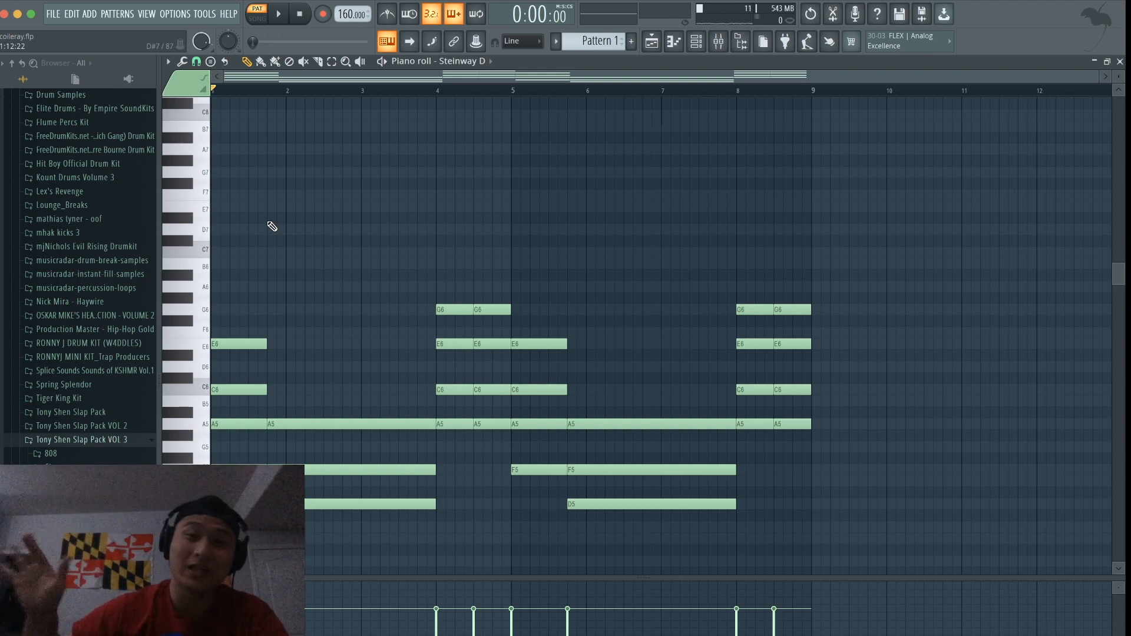
key(space)
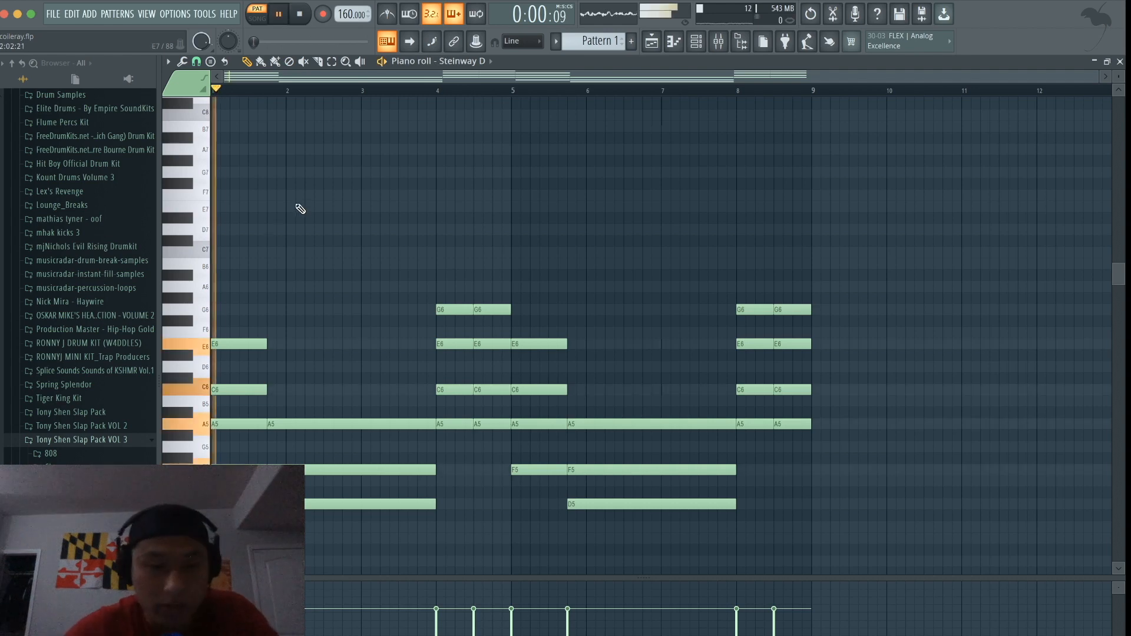
scroll(398, 212, up, 2)
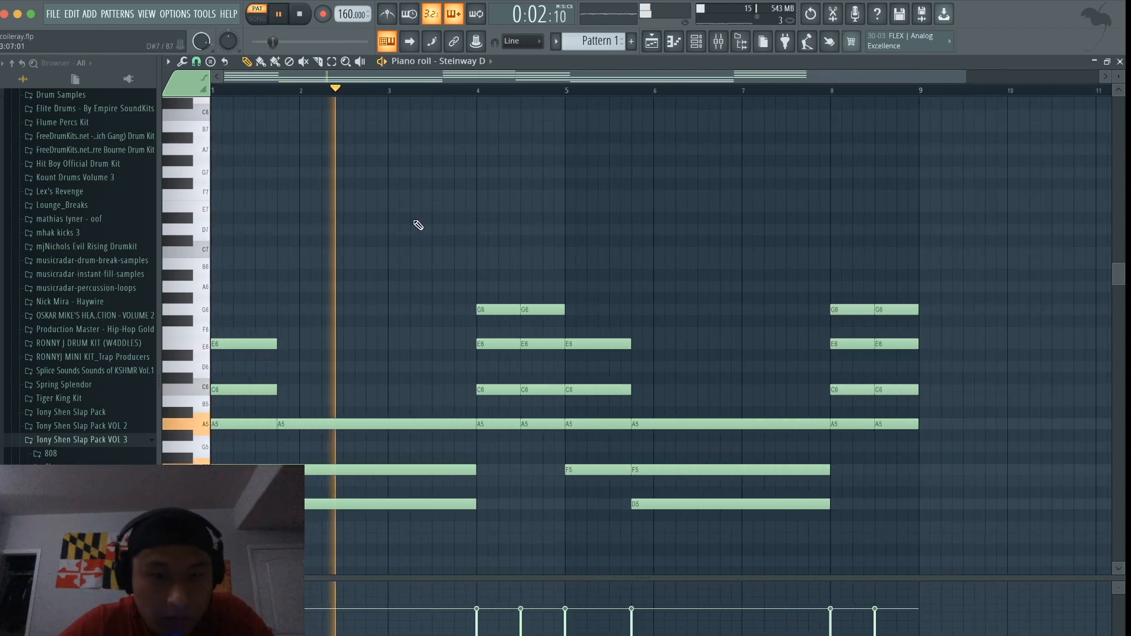
key(space)
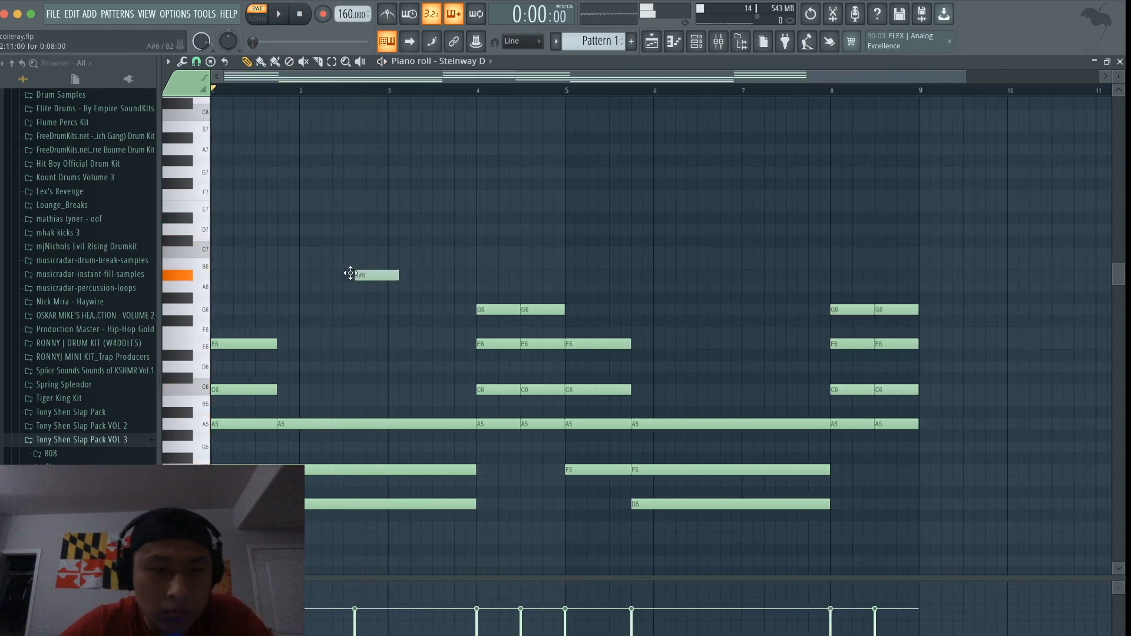
drag(342, 287, 343, 286)
key(space)
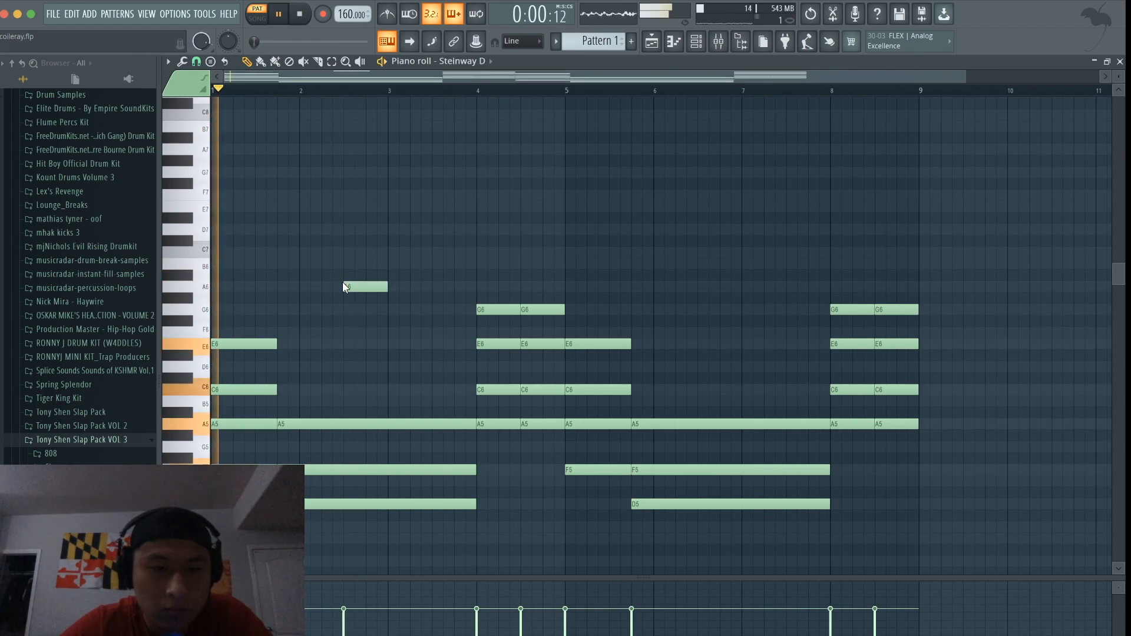
Step: Lengthen the A6 note to one bar and follow it with a second one-bar A6 note from the middle of bar 3
drag(389, 287, 445, 289)
key(space)
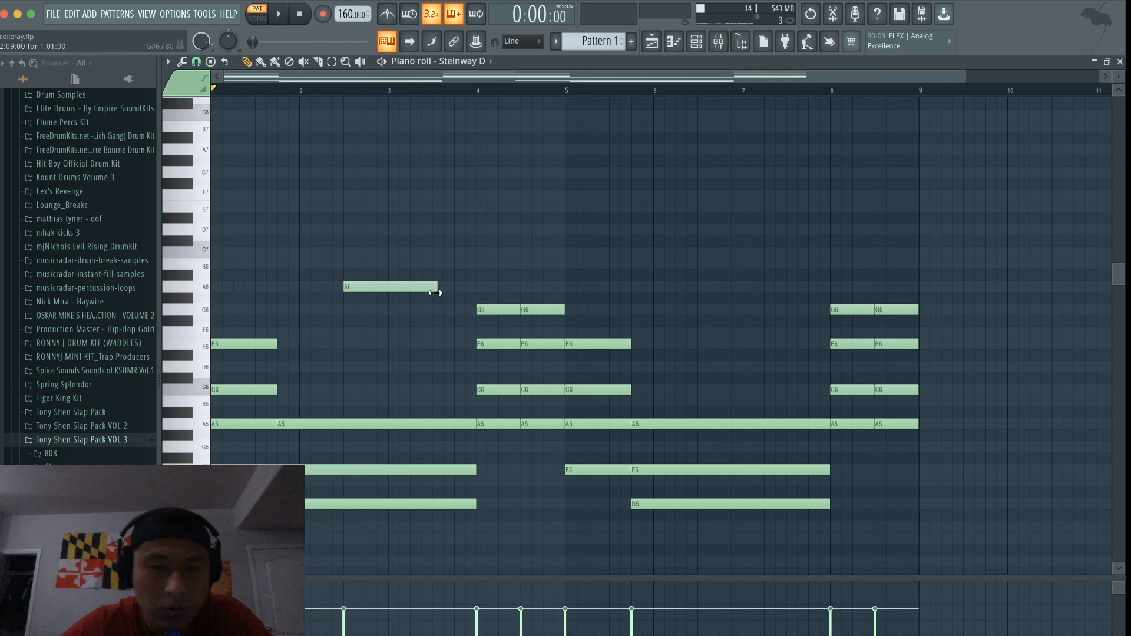
key(space)
drag(437, 286, 432, 287)
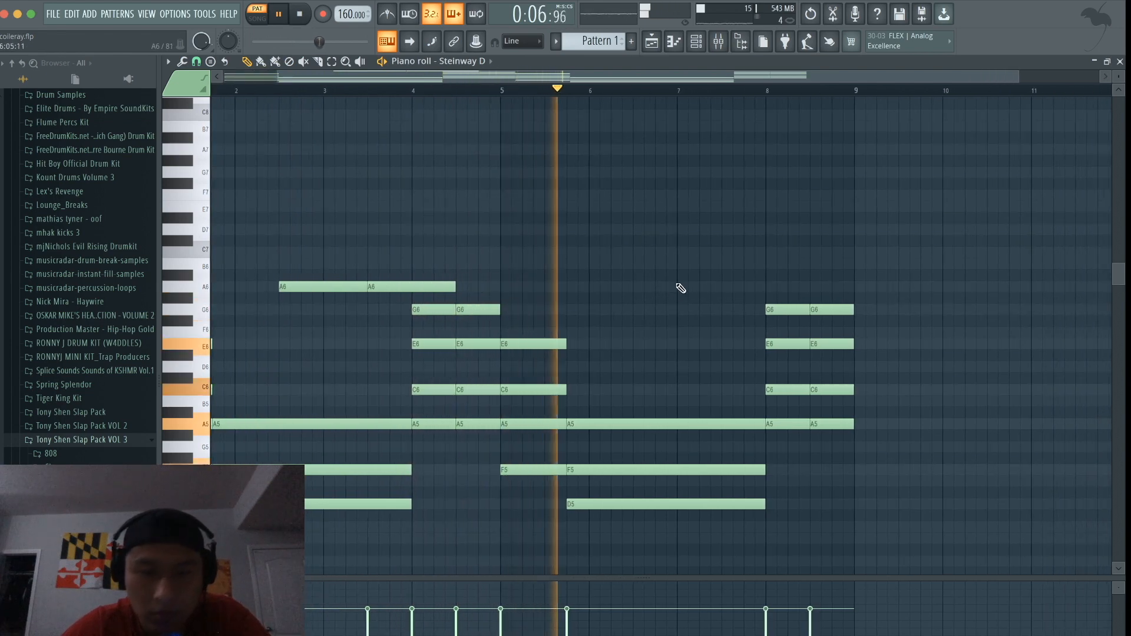
Step: Add a one-bar A6 note at the middle of bar 6 and play the pattern from bar 6
click(636, 287)
key(space)
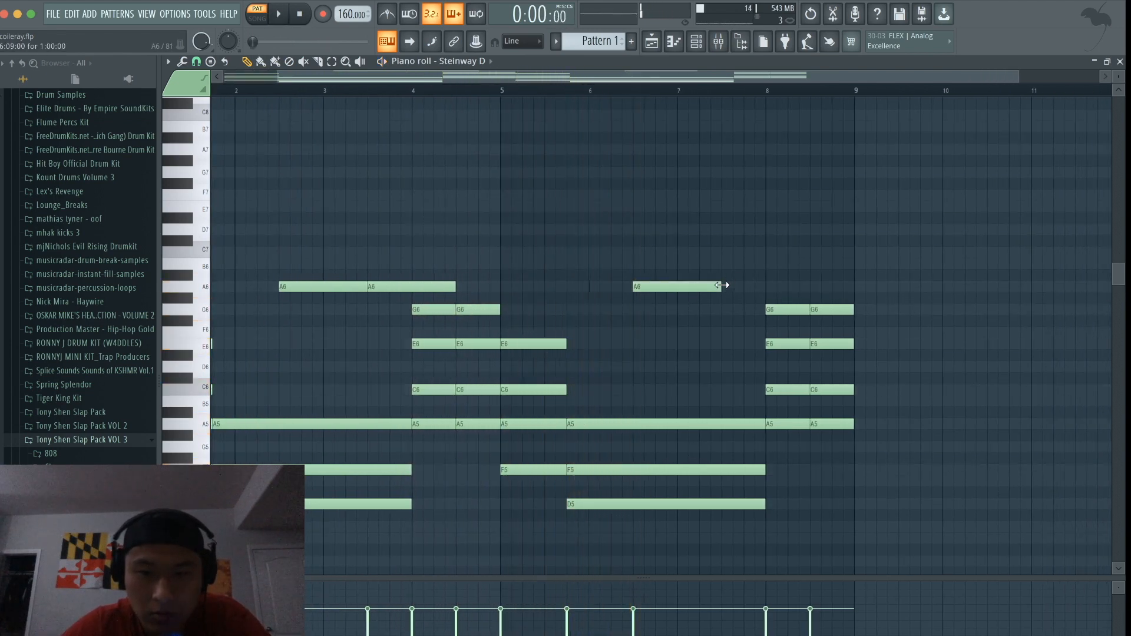
click(597, 94)
key(space)
scroll(775, 206, up, 1)
scroll(775, 207, right, 1)
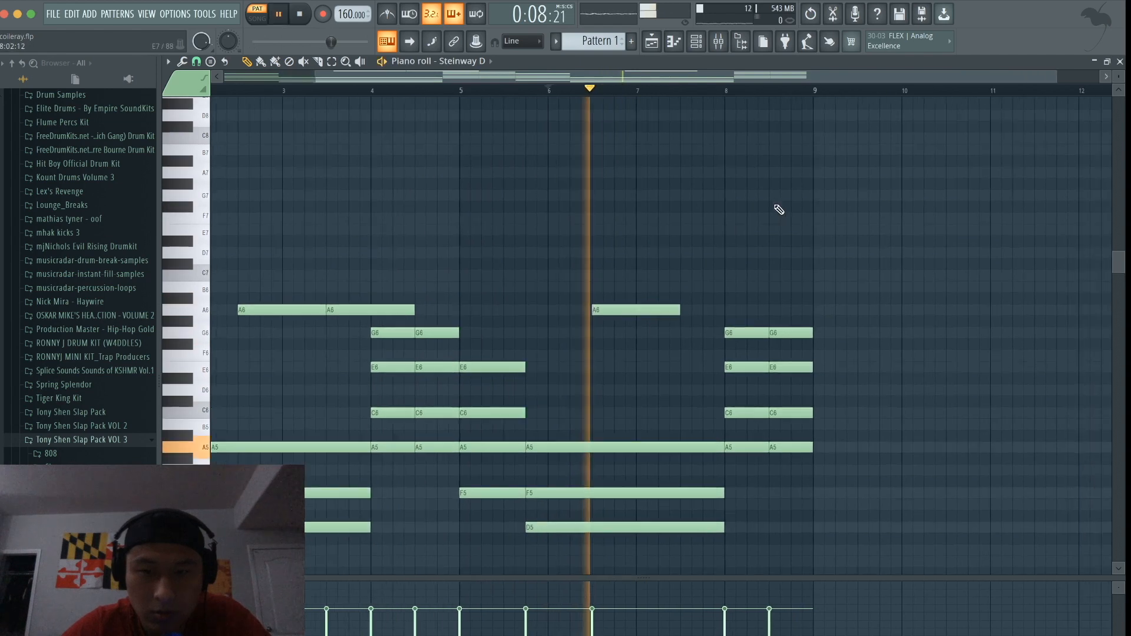
Step: Add a one-bar D#7 note about midway through bar 7 and play the pattern from bar 5
scroll(775, 206, down, 2)
scroll(779, 210, up, 1)
key(space)
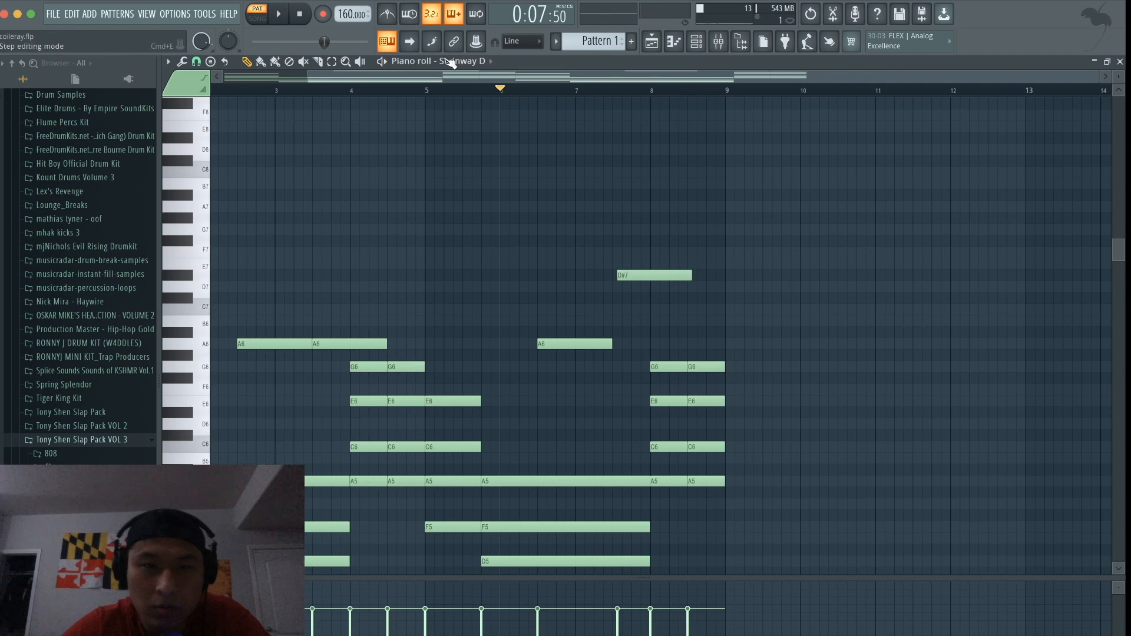
click(429, 90)
key(space)
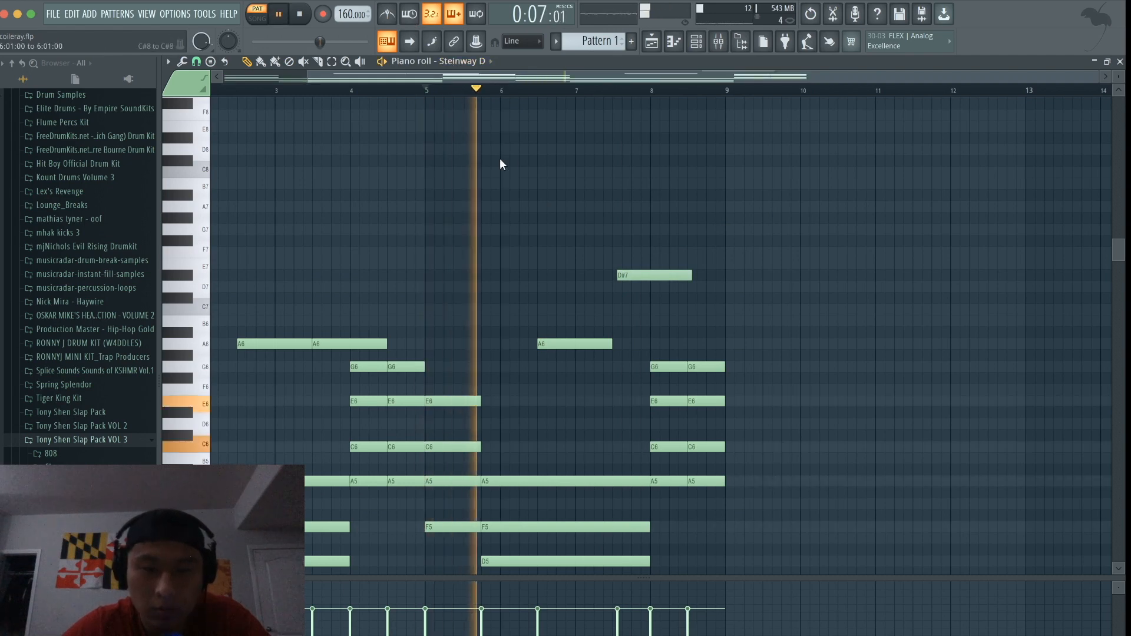
Step: Move the D#7 note up to G7 and align its start with the middle of bar 7
scroll(500, 159, right, 1)
scroll(599, 172, up, 1)
scroll(599, 172, right, 2)
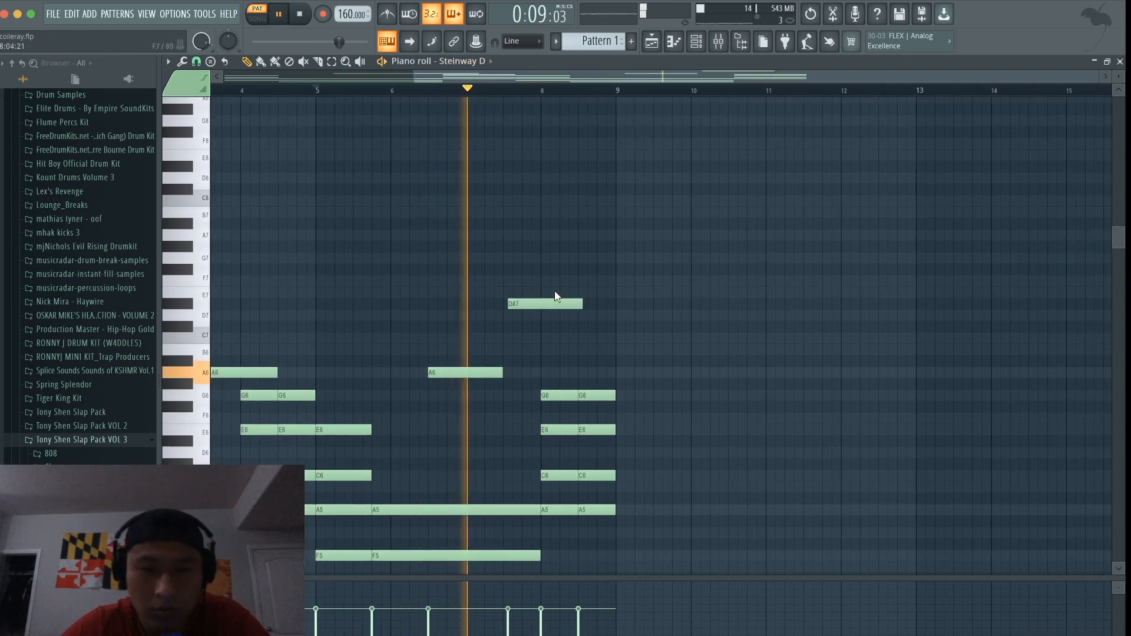
key(space)
drag(540, 304, 536, 304)
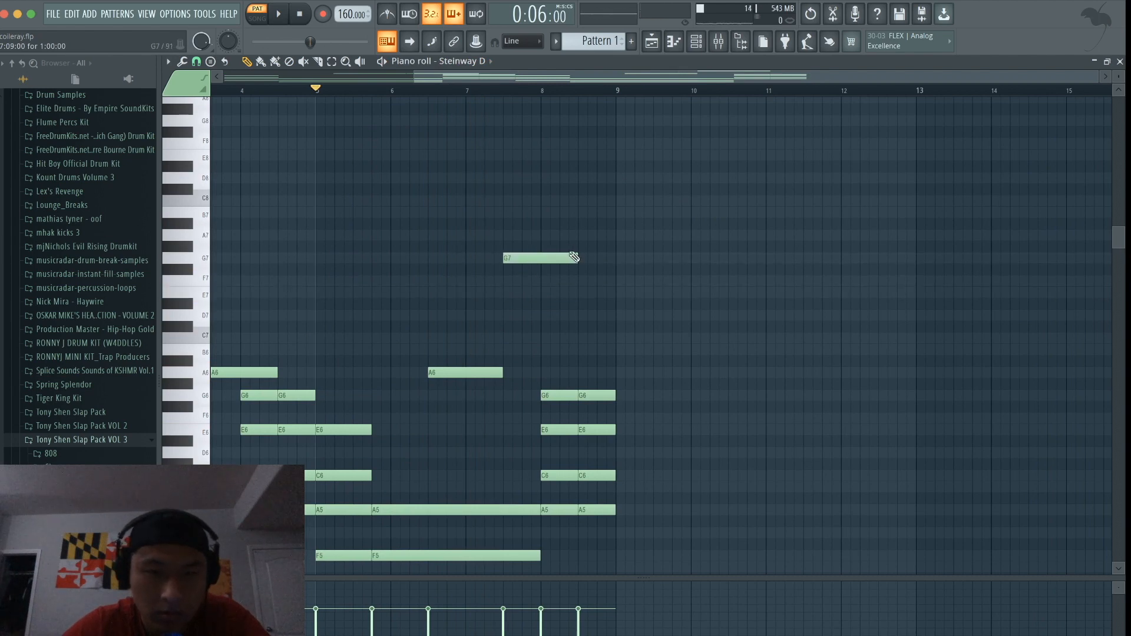
Step: Shorten the G7 note to a quarter bar and follow it with quarter-bar F7 and E7 notes
key(space)
drag(574, 257, 518, 258)
click(520, 269)
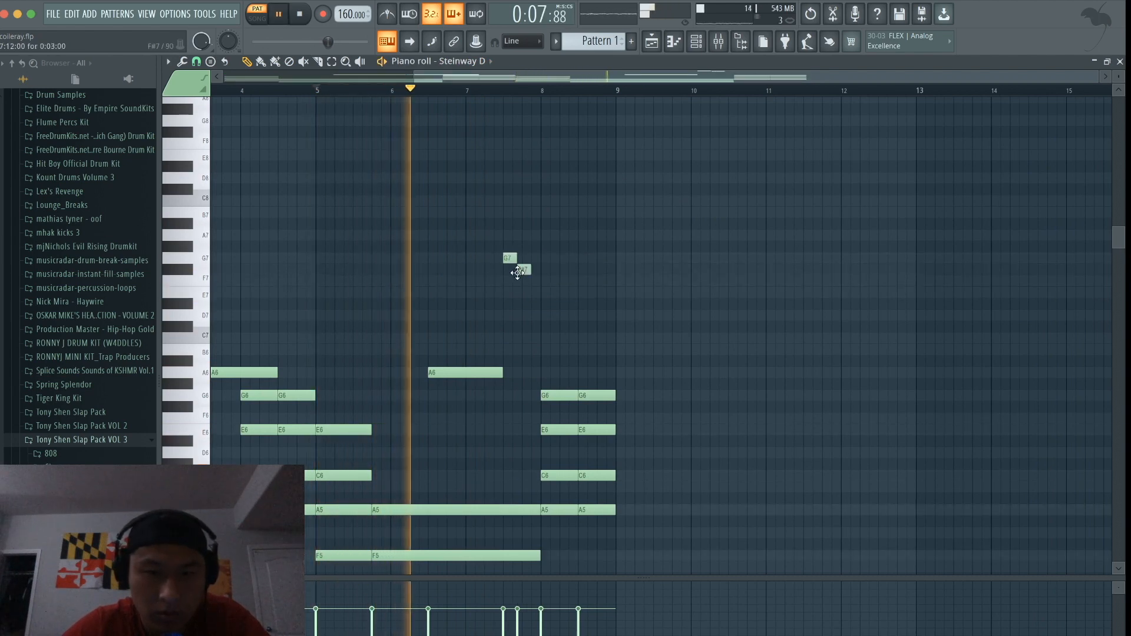
right_click(522, 270)
key(space)
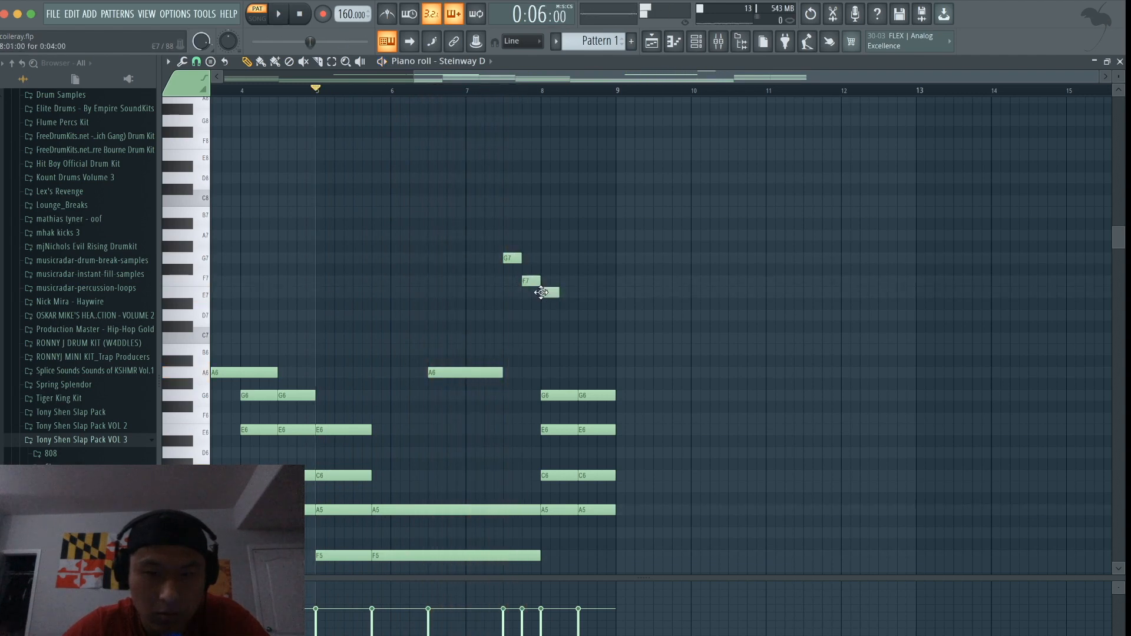
Step: Lengthen the E7 note to the end of bar 8 and play back the whole eight-bar melody
key(space)
drag(558, 293, 616, 292)
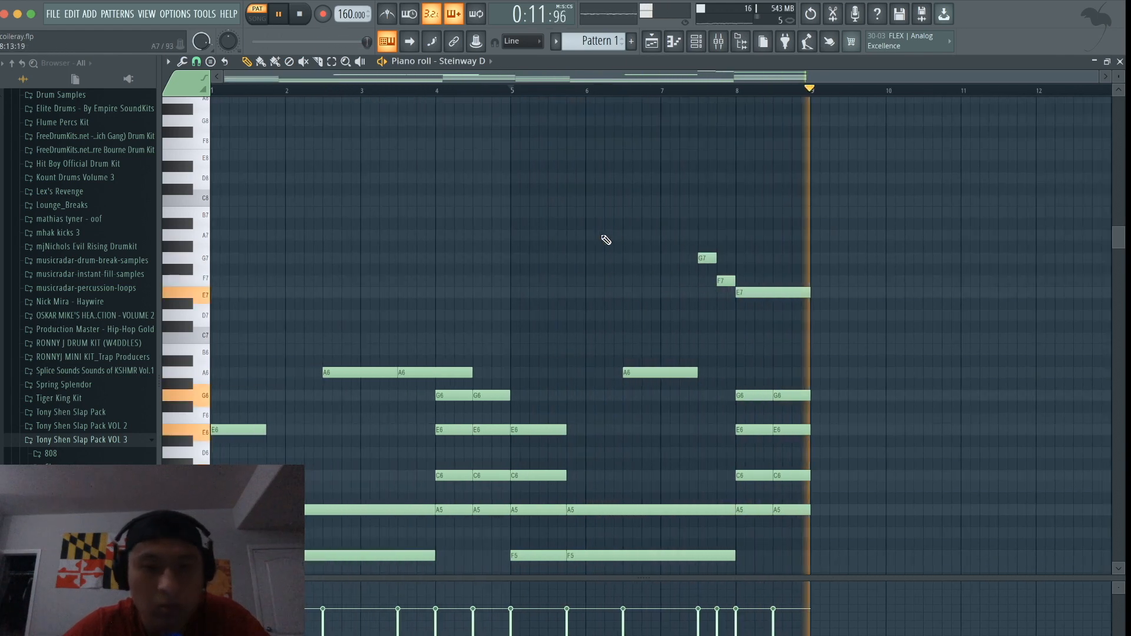
scroll(602, 235, down, 5)
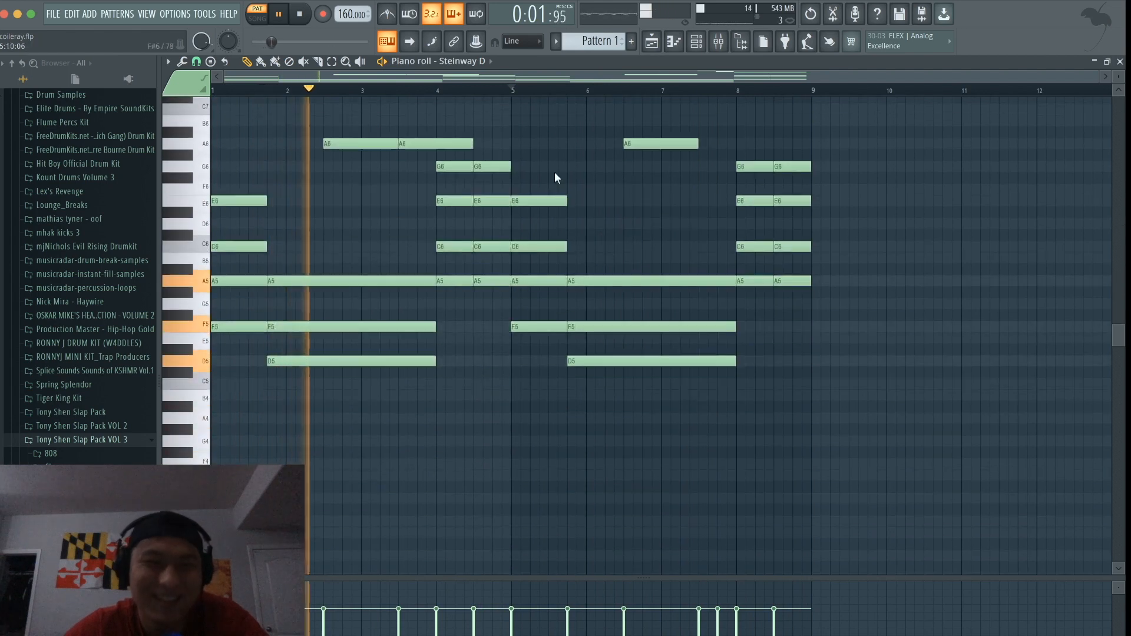
scroll(555, 174, up, 2)
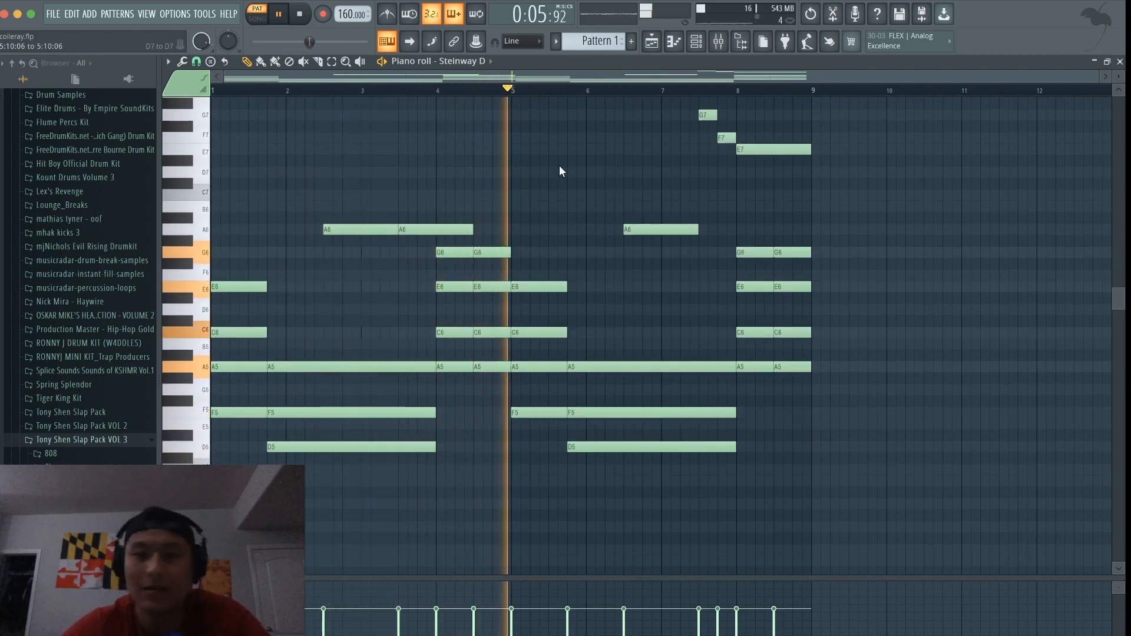
click(695, 43)
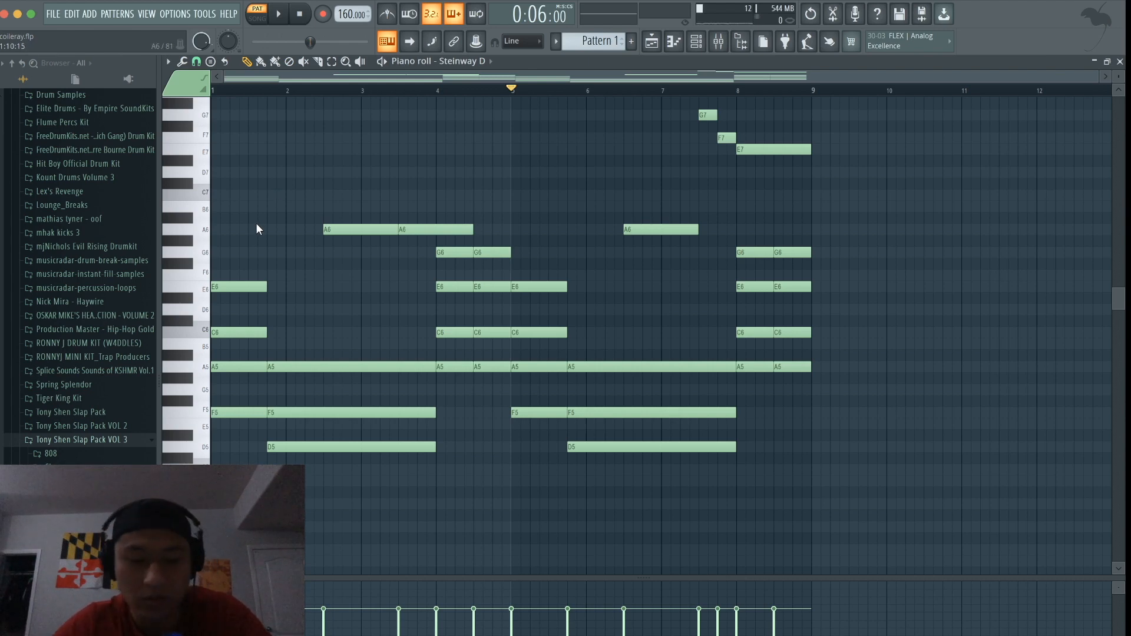
Step: Strum the piano chords with a small start time strength, preserving the note ends
key(alt+s)
drag(508, 325, 508, 337)
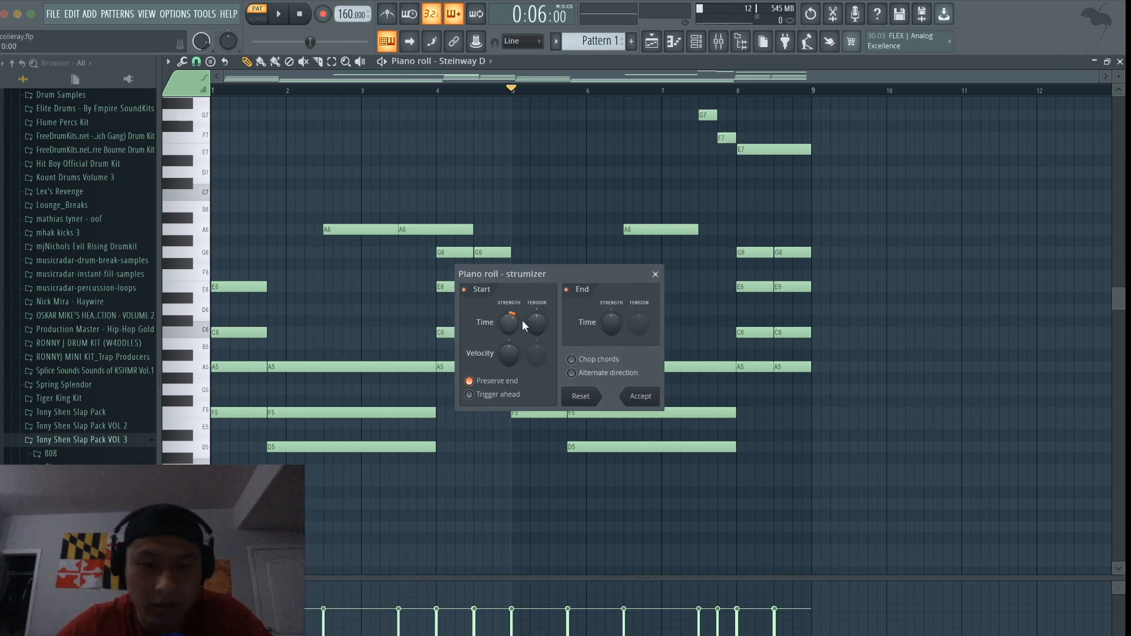
click(636, 396)
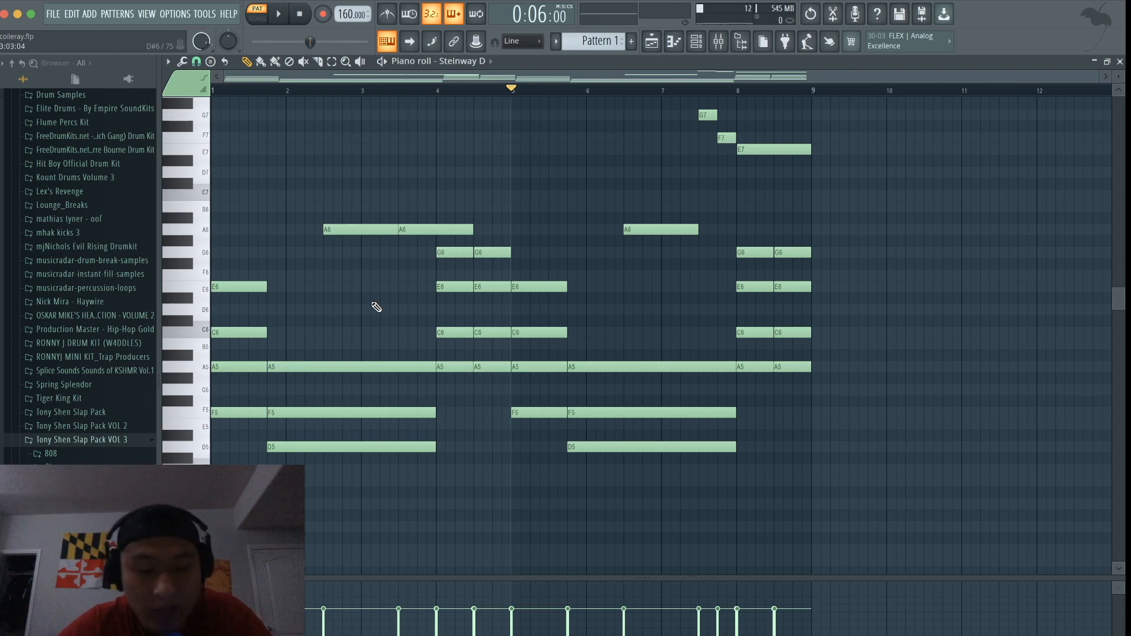
Step: Randomize the piano notes' velocities slightly with bipolar levels and play the progression
key(alt+r)
drag(533, 401, 532, 401)
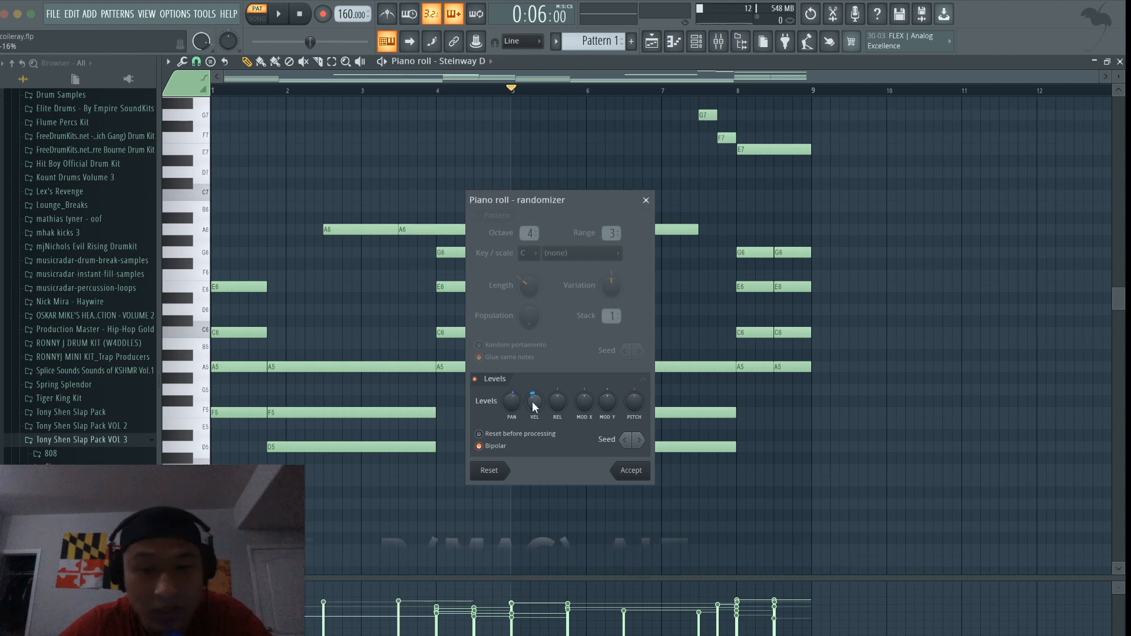
click(623, 478)
key(space)
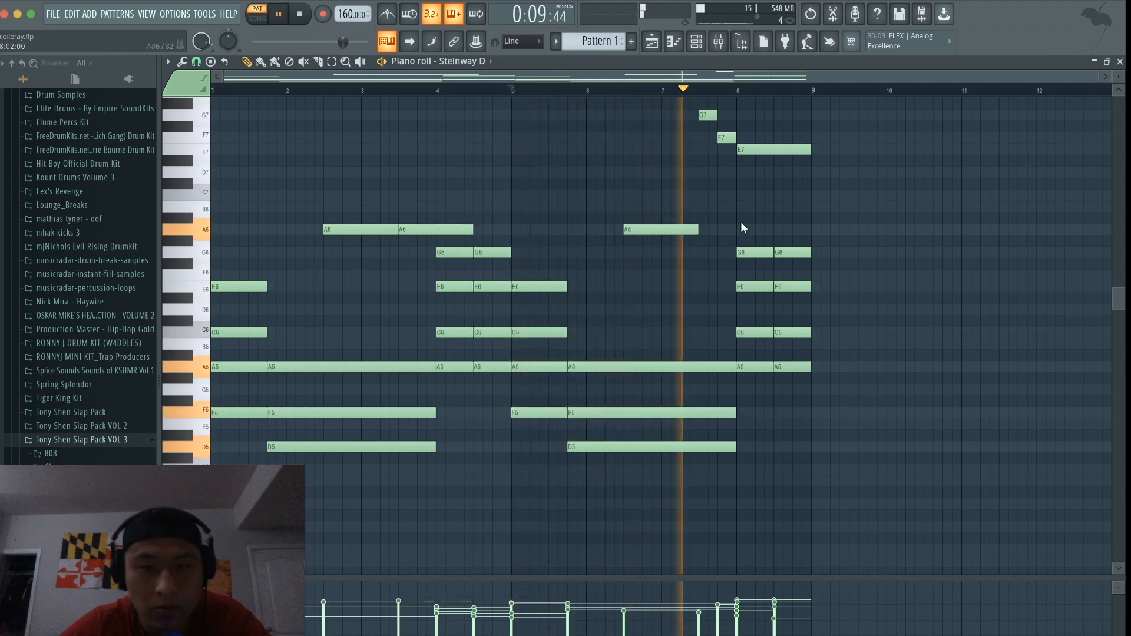
scroll(764, 200, up, 3)
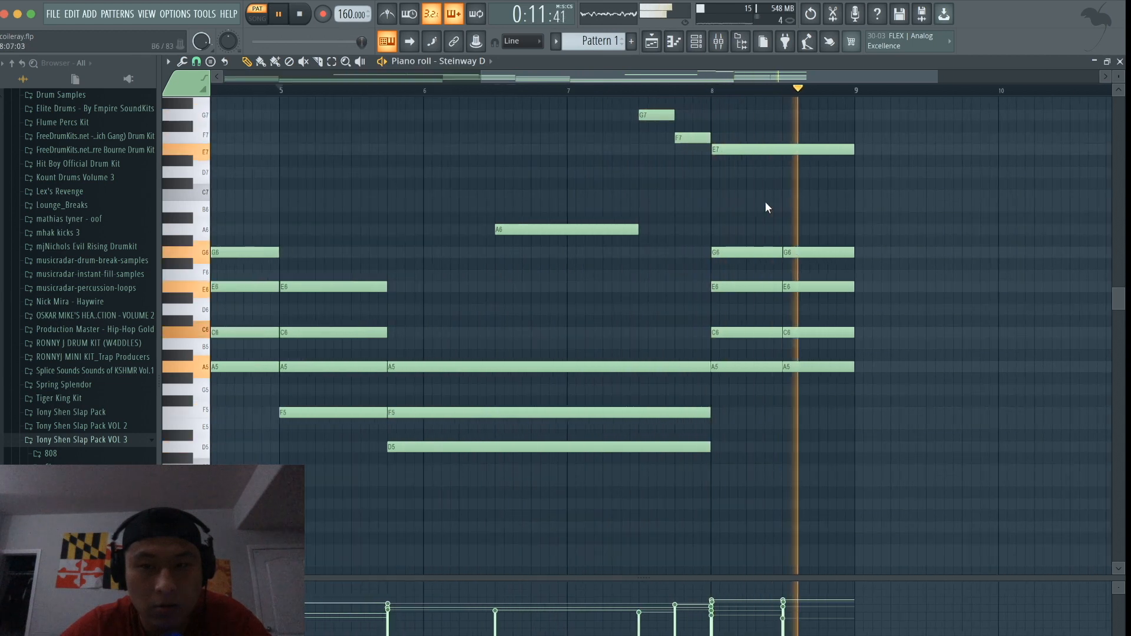
scroll(764, 208, down, 3)
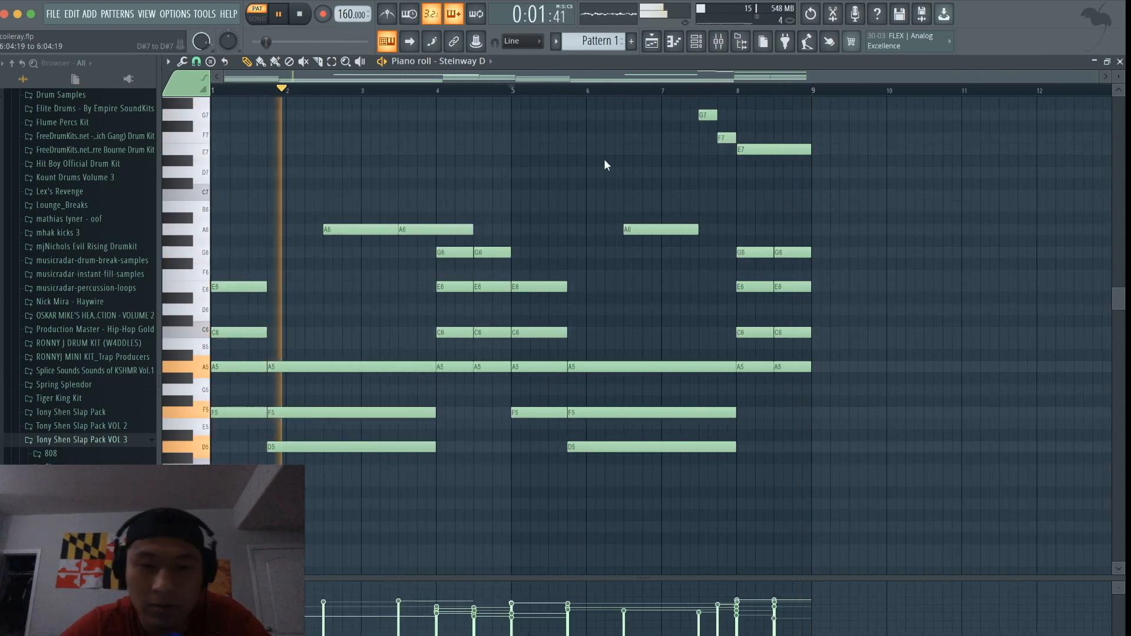
key(space)
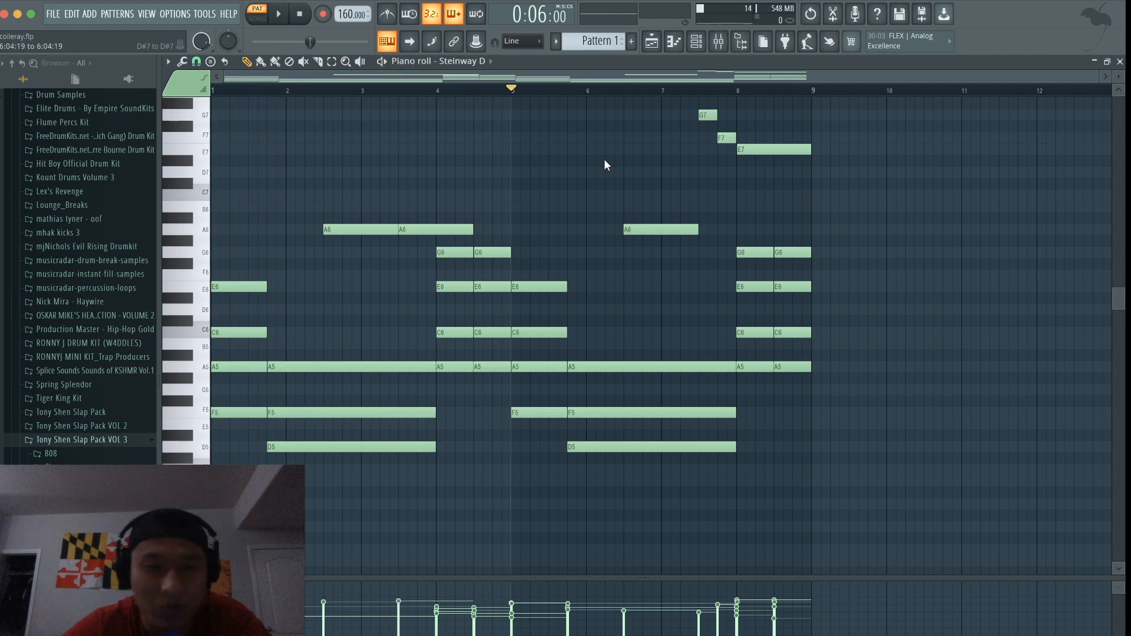
Step: Show the channel rack's step sequencer and place swoop hits on steps 9, 25 and 41
click(695, 42)
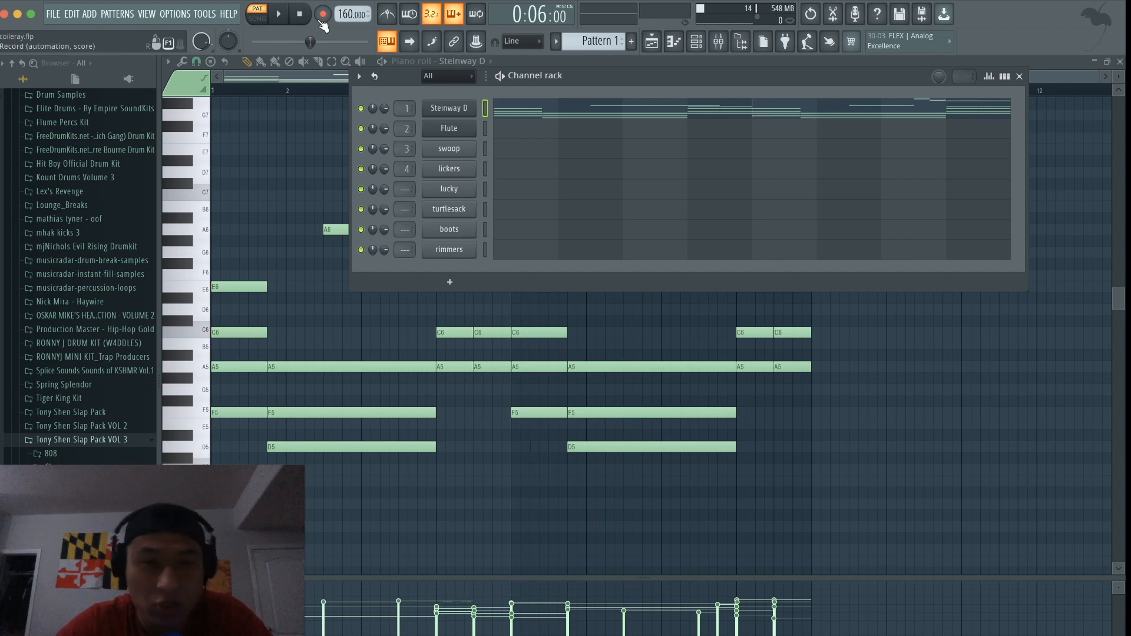
click(1004, 78)
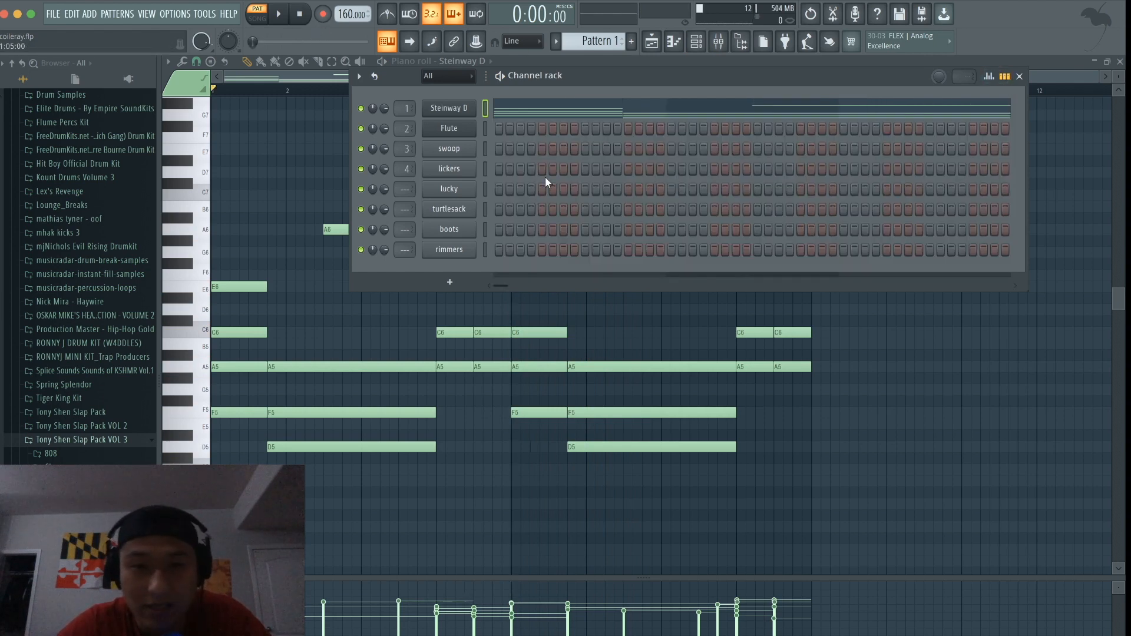
click(583, 148)
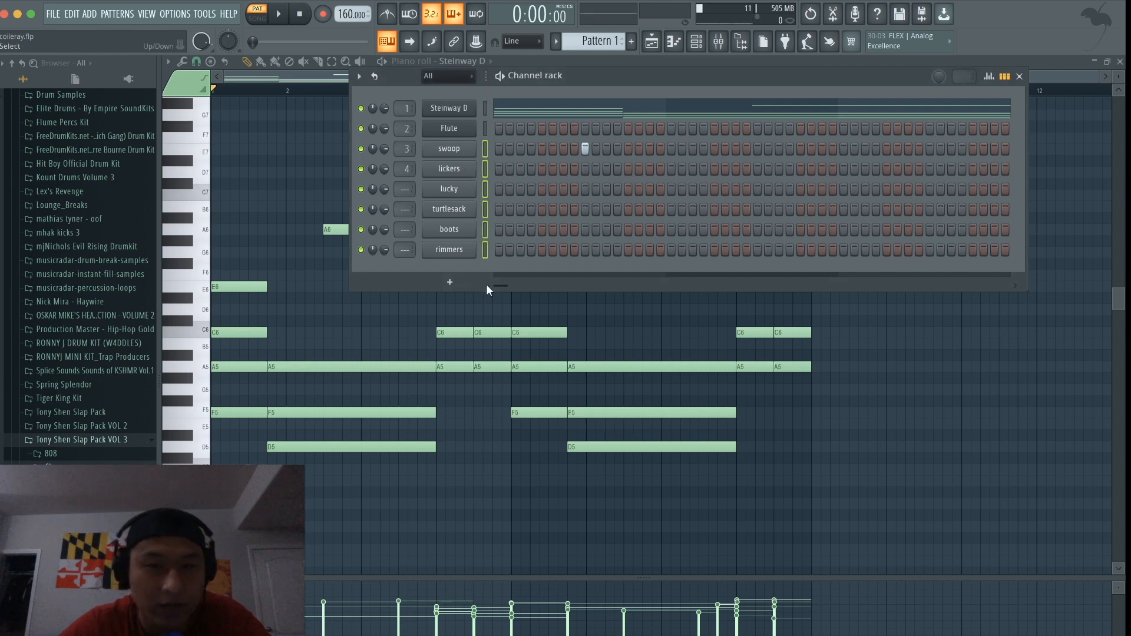
click(486, 248)
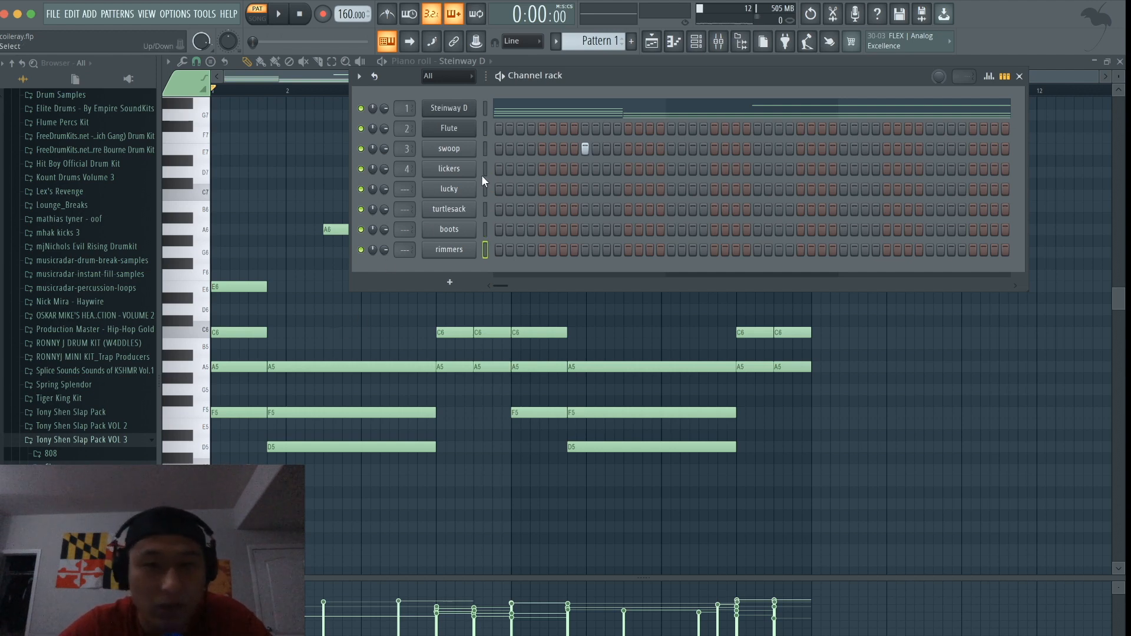
click(758, 148)
key(space)
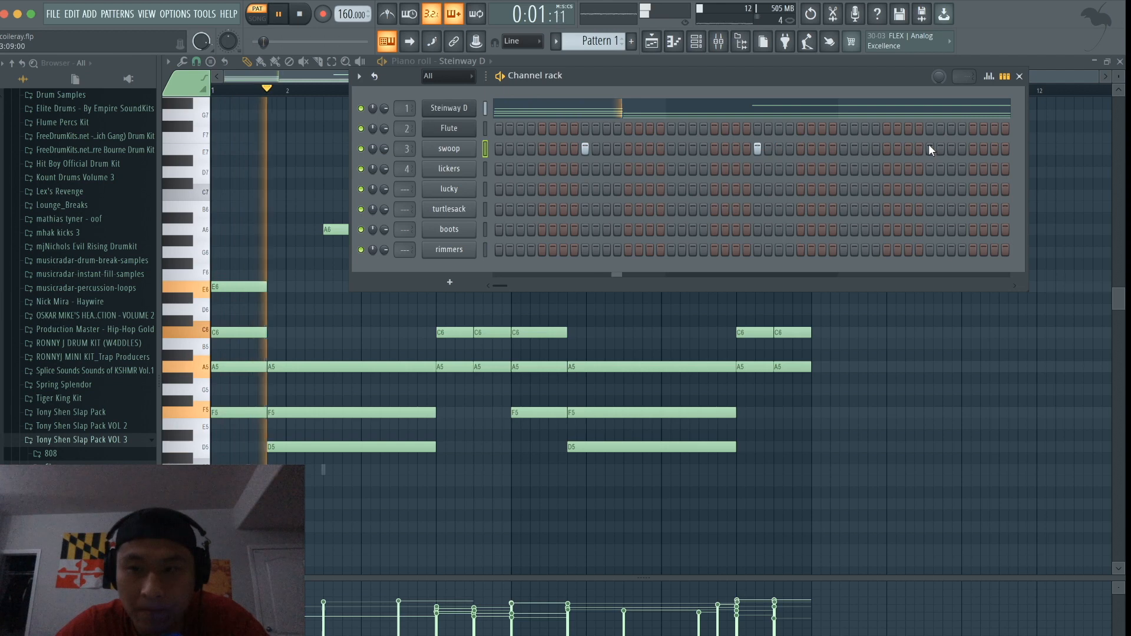
click(929, 149)
Step: Duplicate the swoop hits in its piano roll so one falls mid-bar through bar 8, and return to the channel rack
click(1004, 77)
click(777, 150)
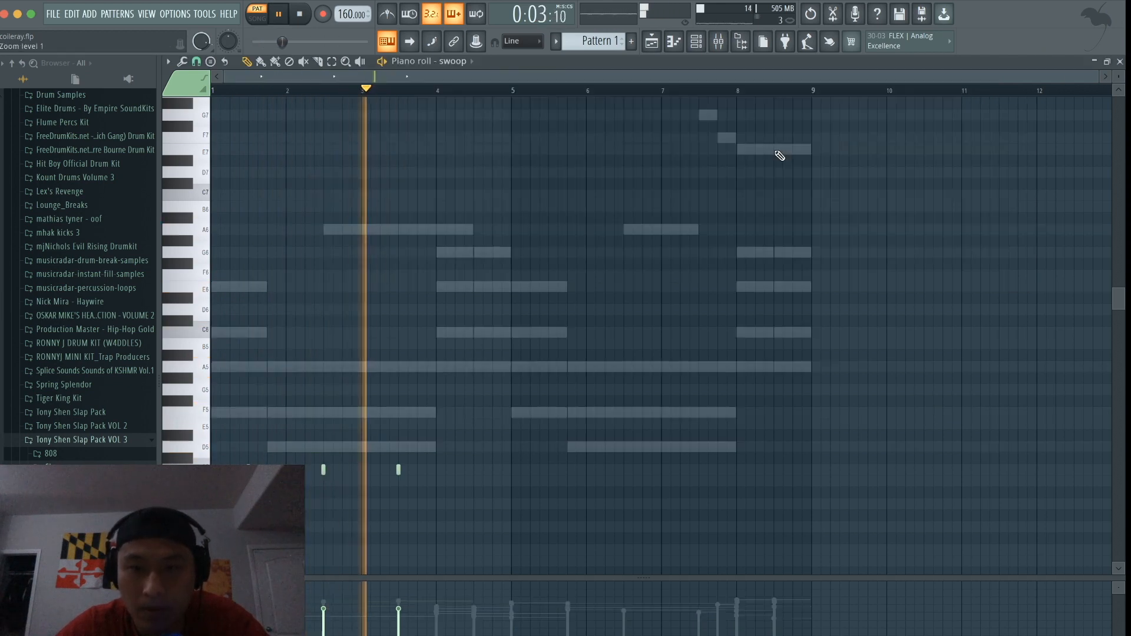
drag(512, 508, 472, 489)
drag(703, 486, 513, 435)
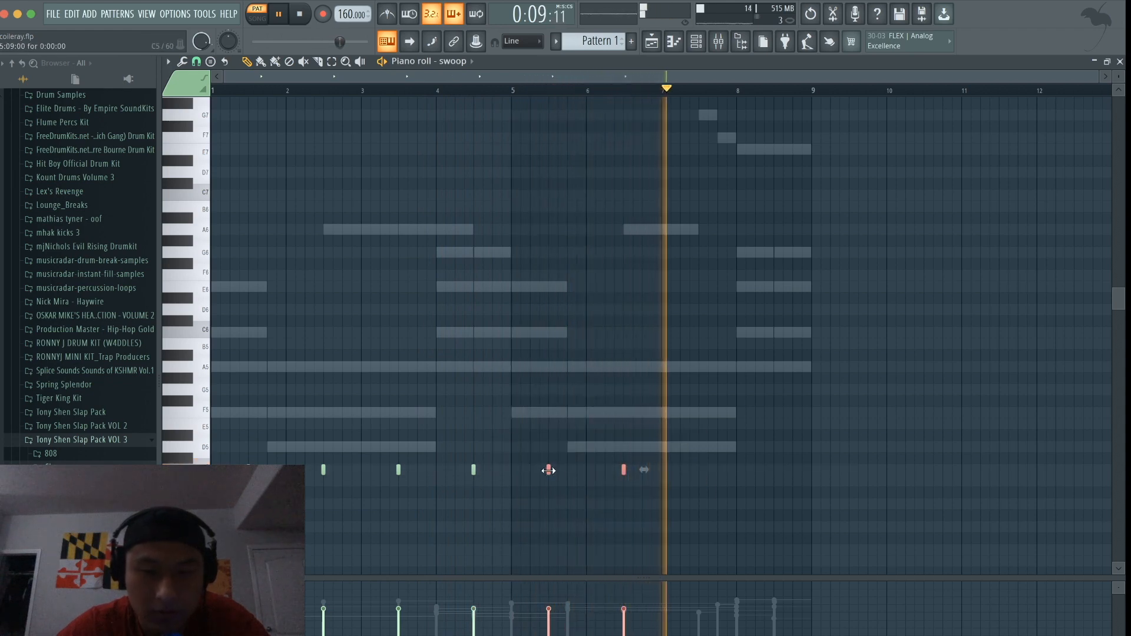
mouse_move(547, 471)
mouse_down()
mouse_move(704, 510)
mouse_move(695, 508)
mouse_up()
key(super+d)
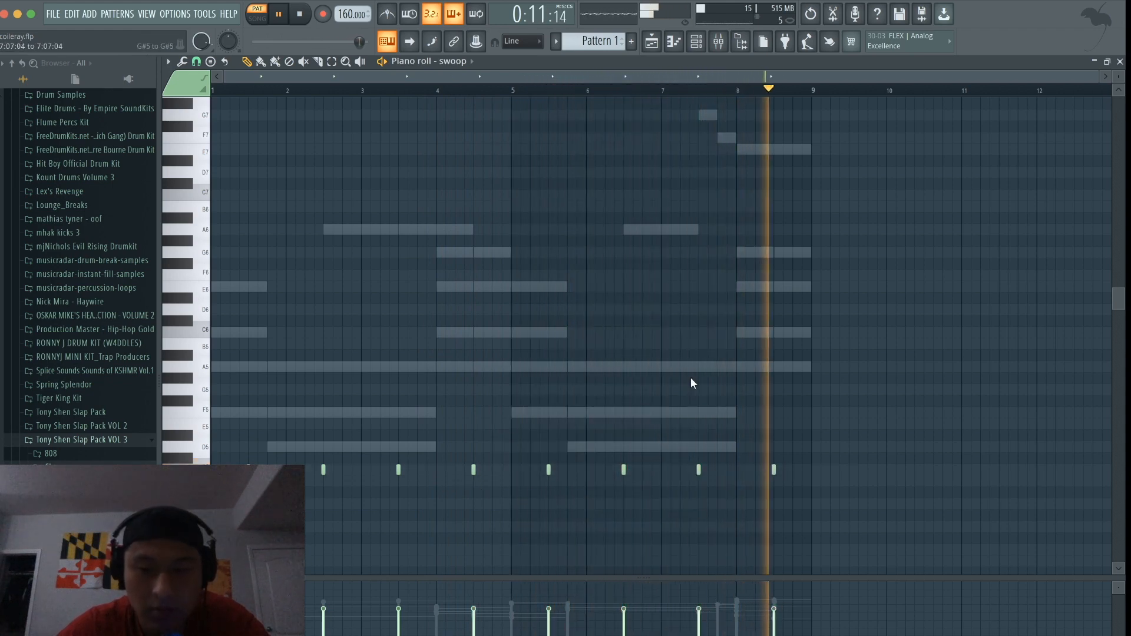
click(696, 41)
key(space)
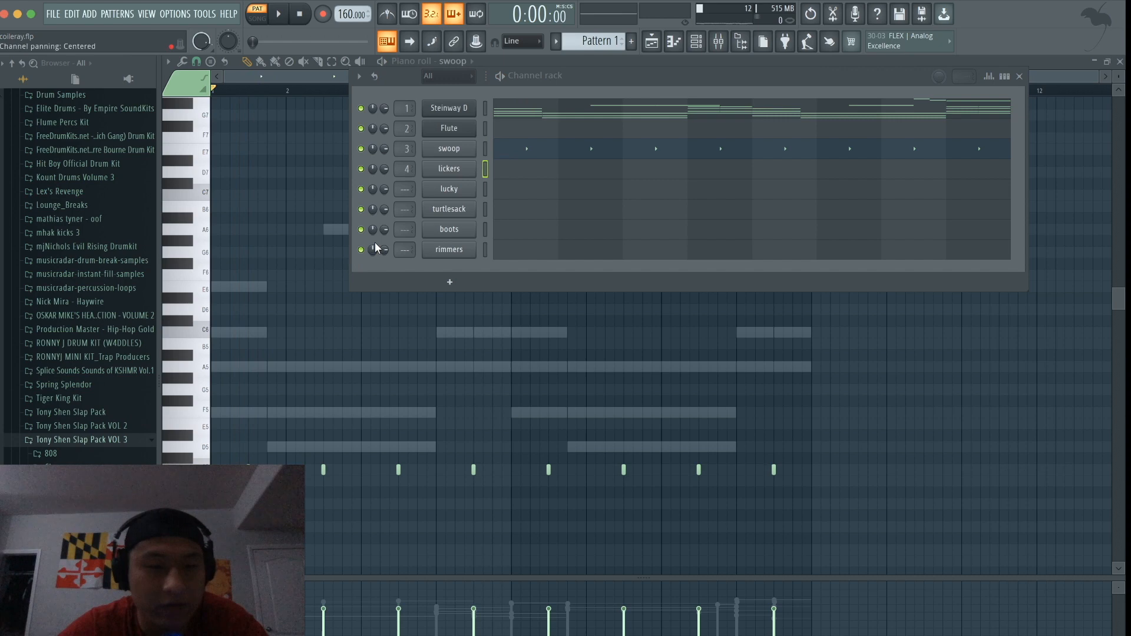
Step: Fill the lickers channel with a hit every 2 steps and play the pattern
right_click(442, 170)
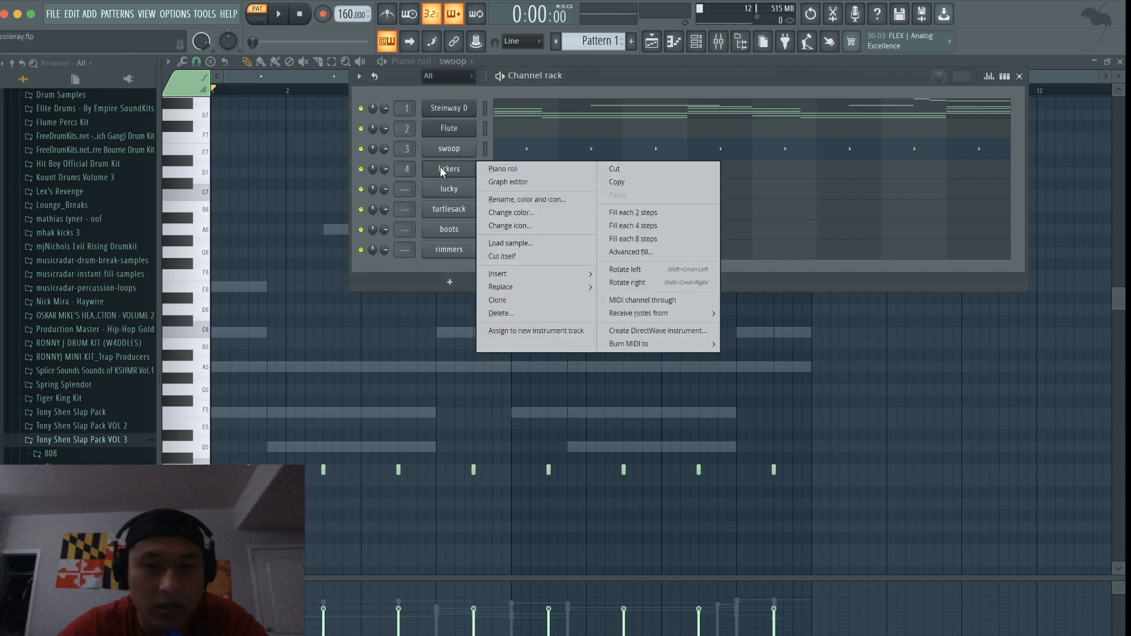
click(621, 217)
key(space)
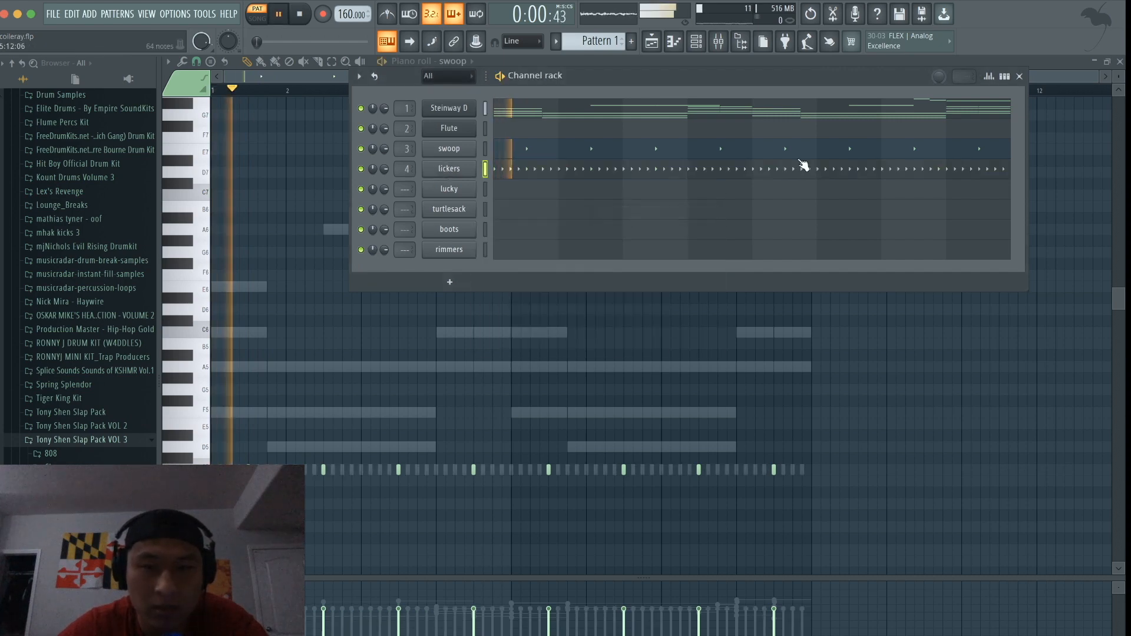
Step: Show the channel rack's step sequencer, add extra lickers hits on steps 2 and 22, and play the pattern
click(1011, 76)
click(508, 169)
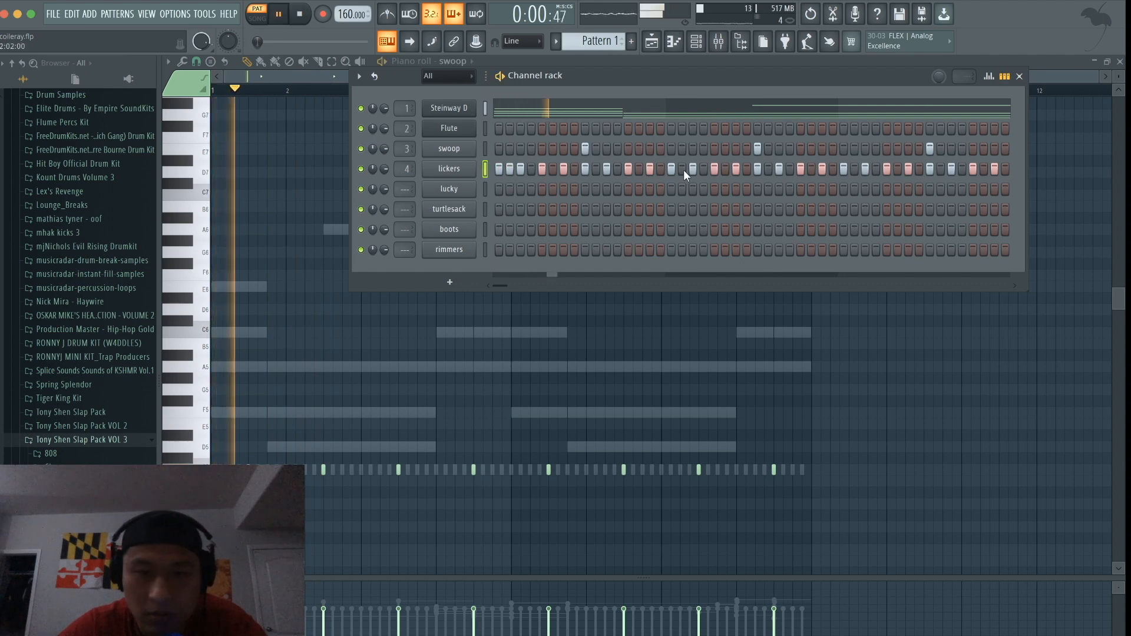
click(725, 169)
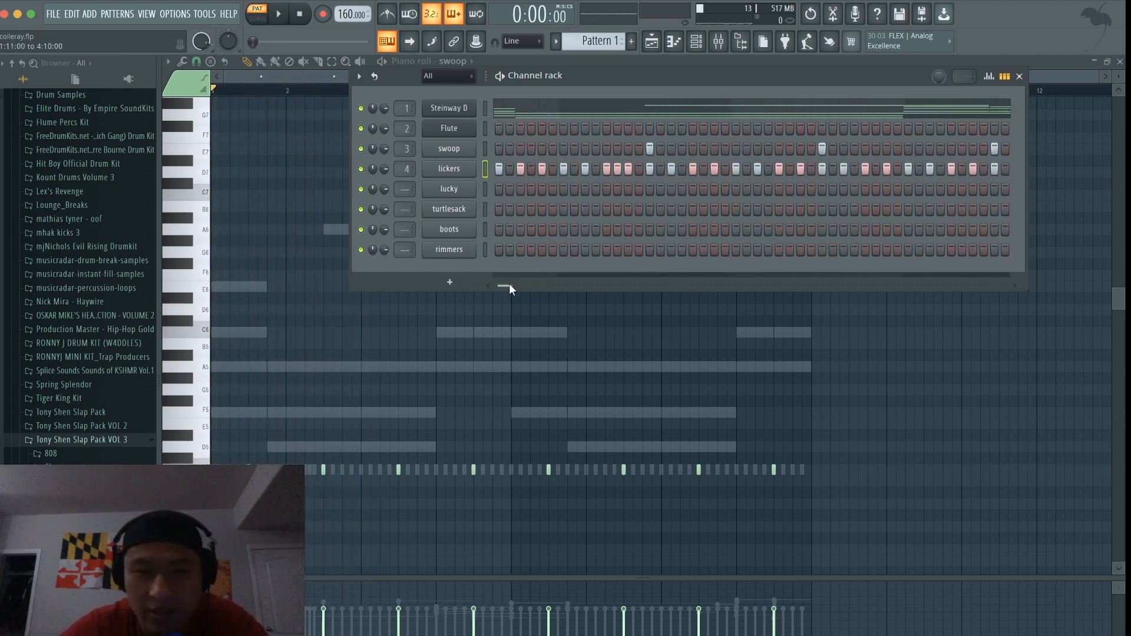
scroll(504, 282, down, 2)
key(space)
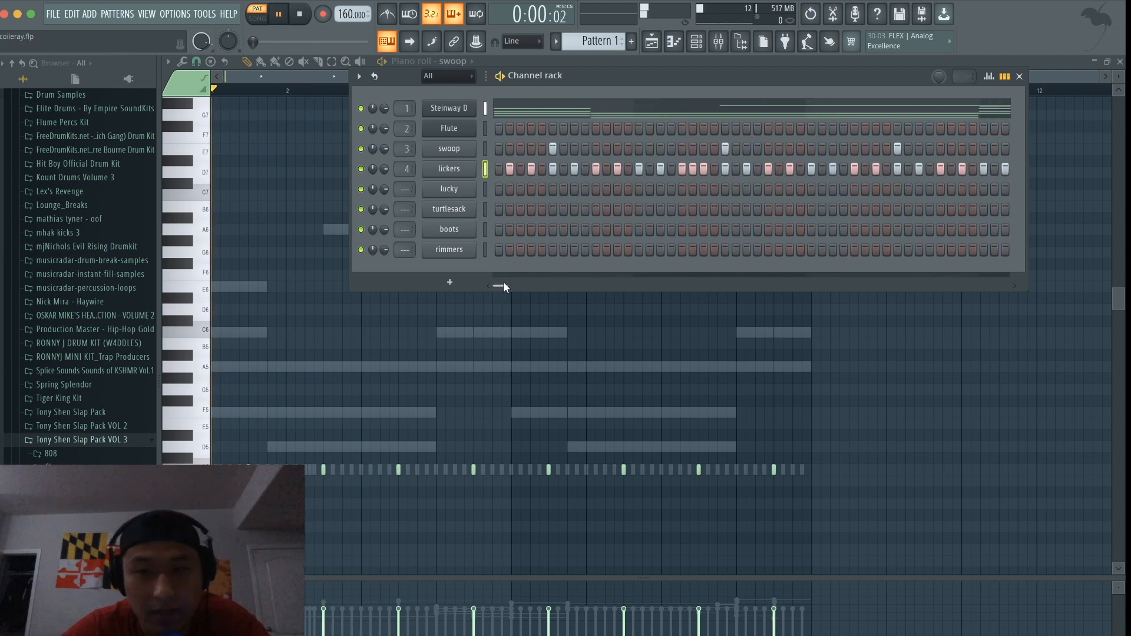
Step: Add extra lickers hits on bar 4 step 6, bar 5 steps 2 and 14, and bar 7 step 6, removing bar 4 steps 11 and 15
drag(511, 283, 517, 283)
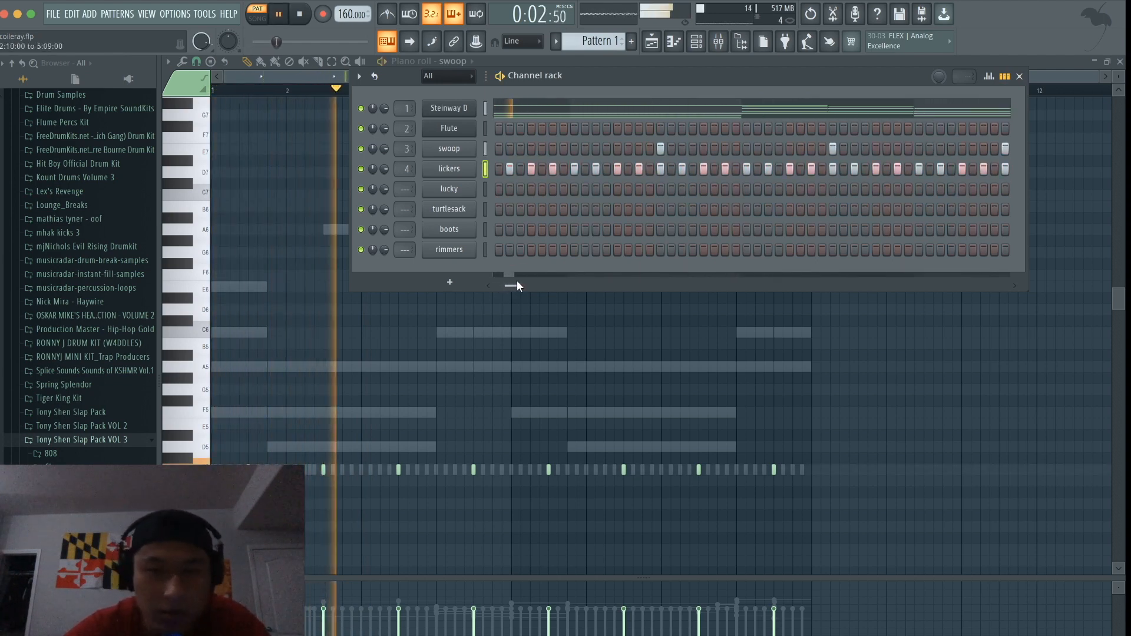
click(800, 169)
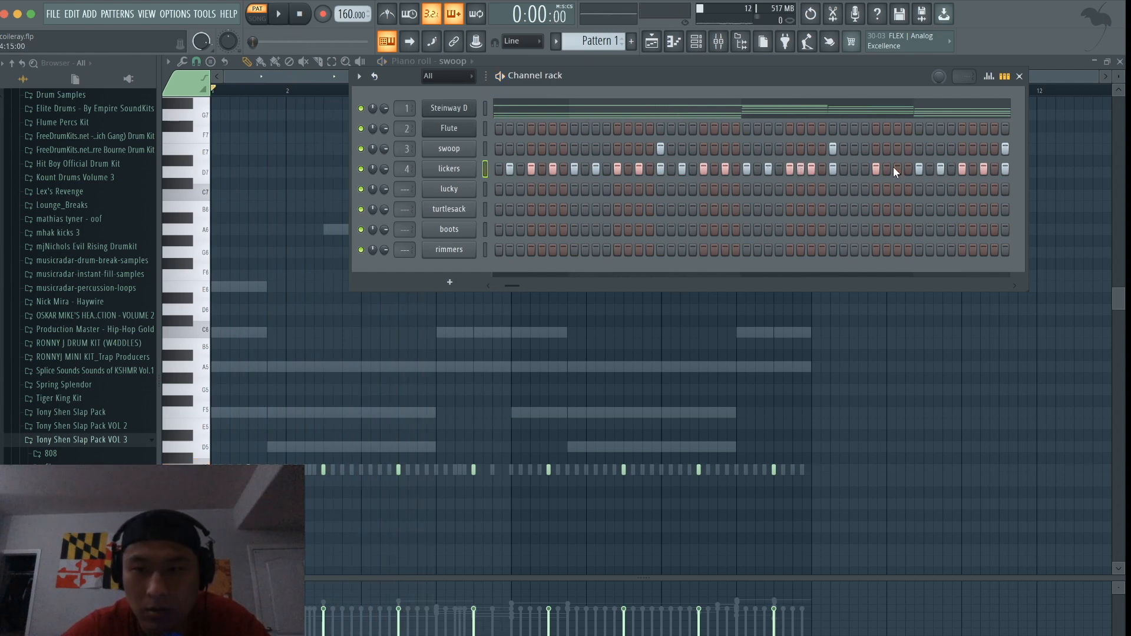
drag(519, 283, 529, 283)
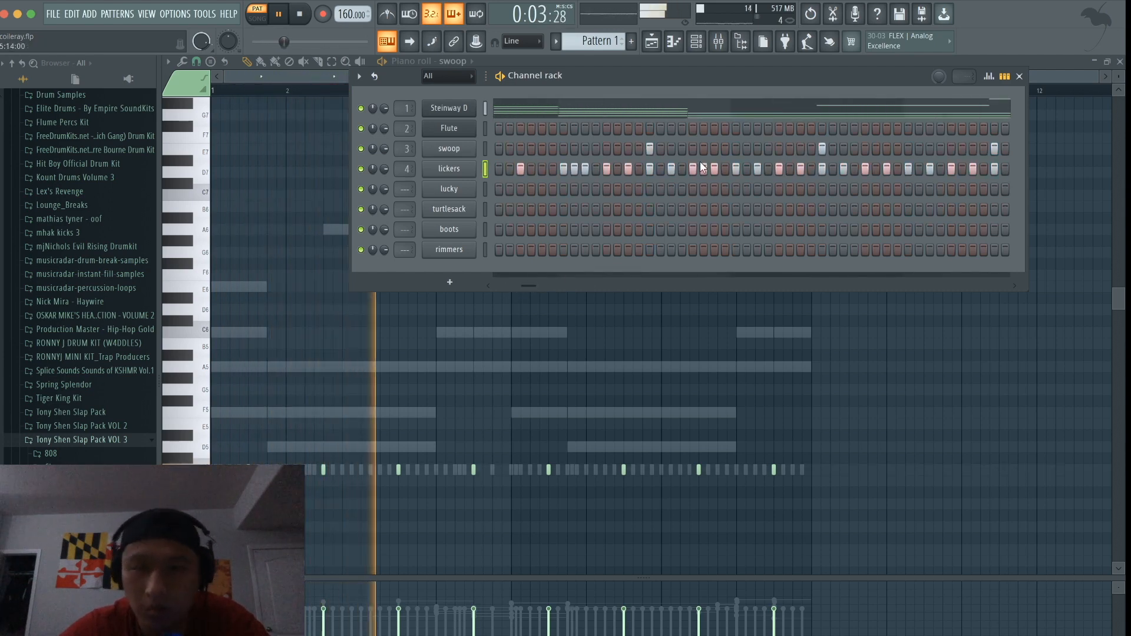
drag(532, 286, 542, 285)
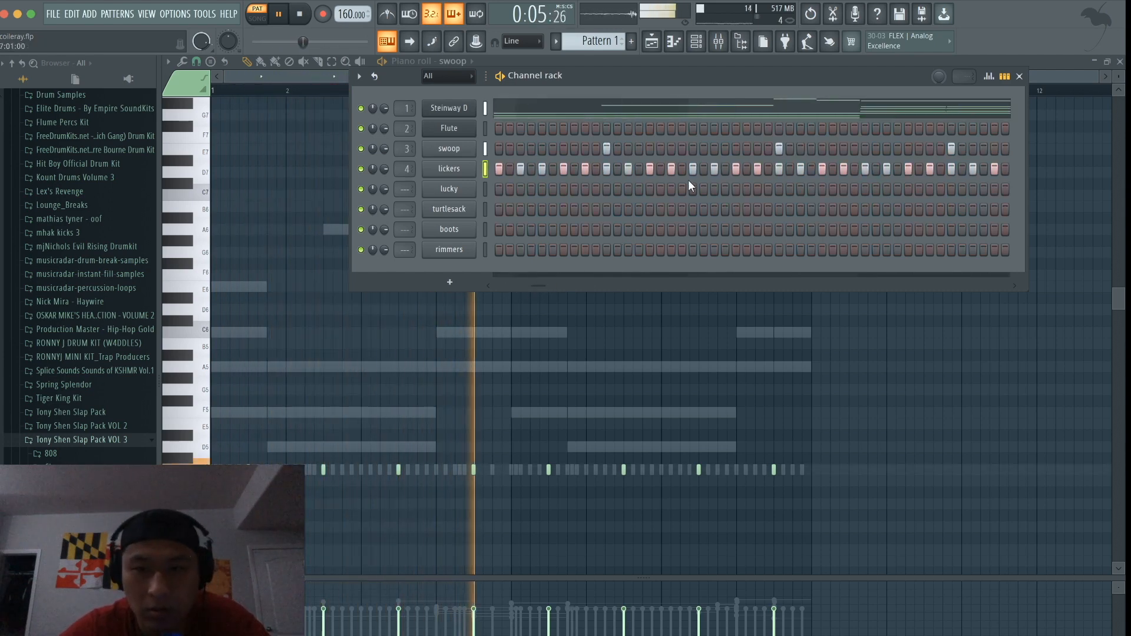
click(745, 168)
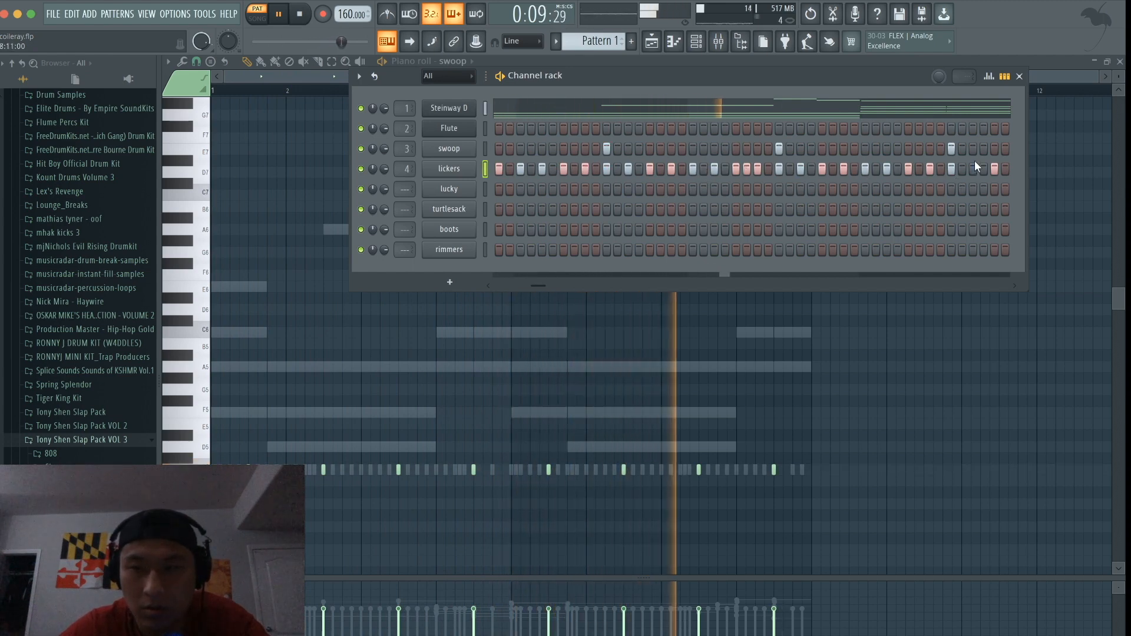
Step: Remove the lickers hits from step 9 through the end of bar 8
drag(548, 281, 556, 281)
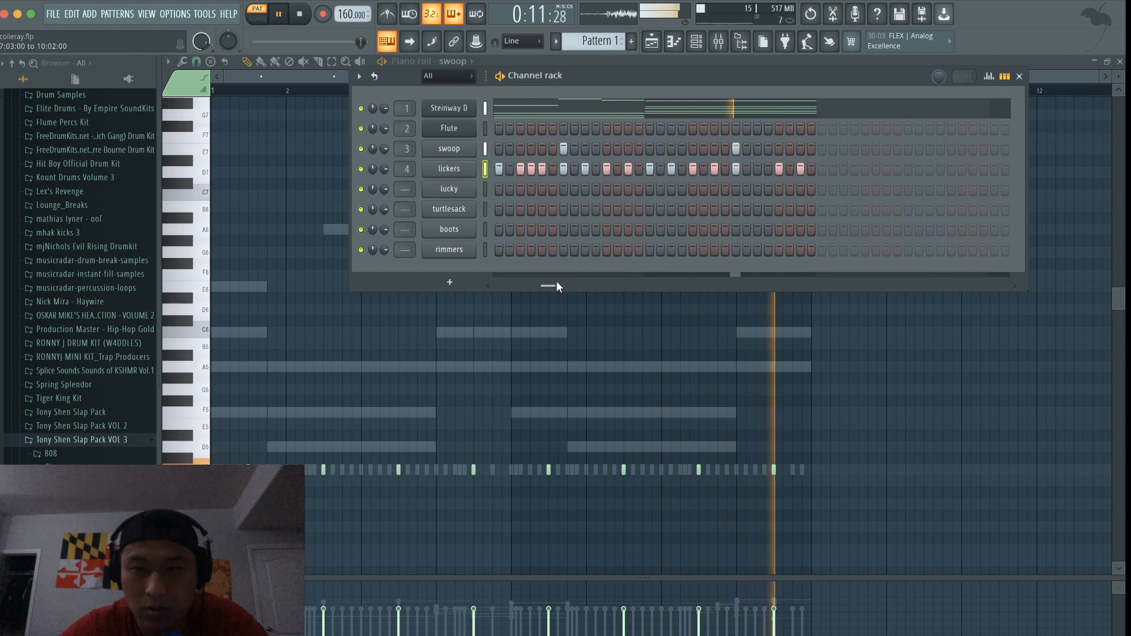
right_click(801, 168)
right_click(778, 169)
right_click(735, 168)
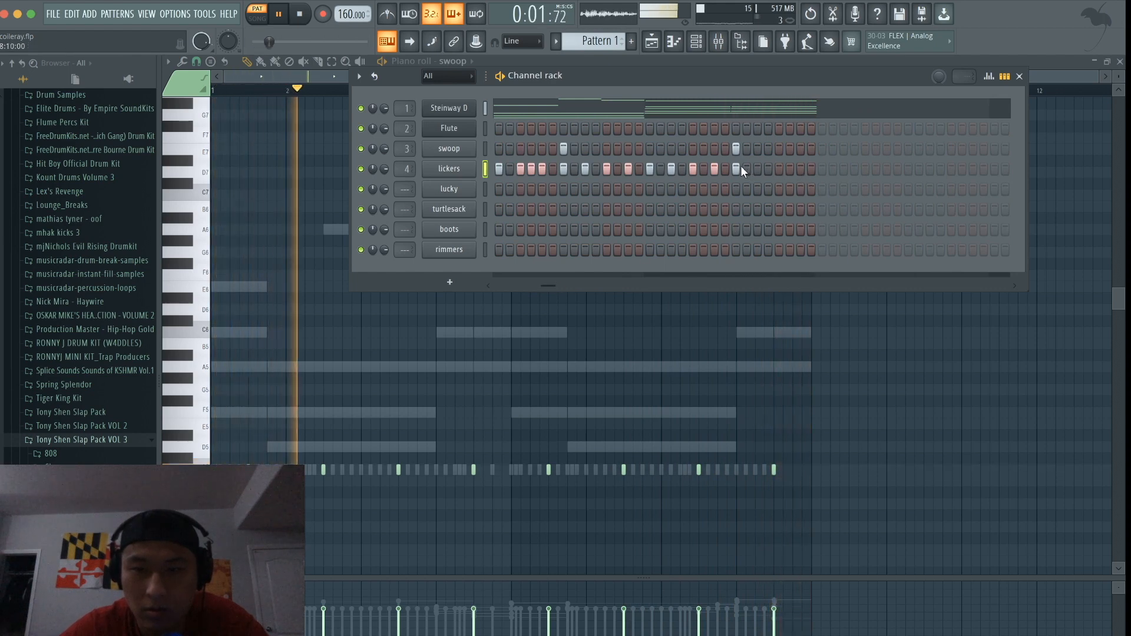
Step: Select the lucky channel, place a hit on step 1 of bar 1, and play the pattern
click(485, 189)
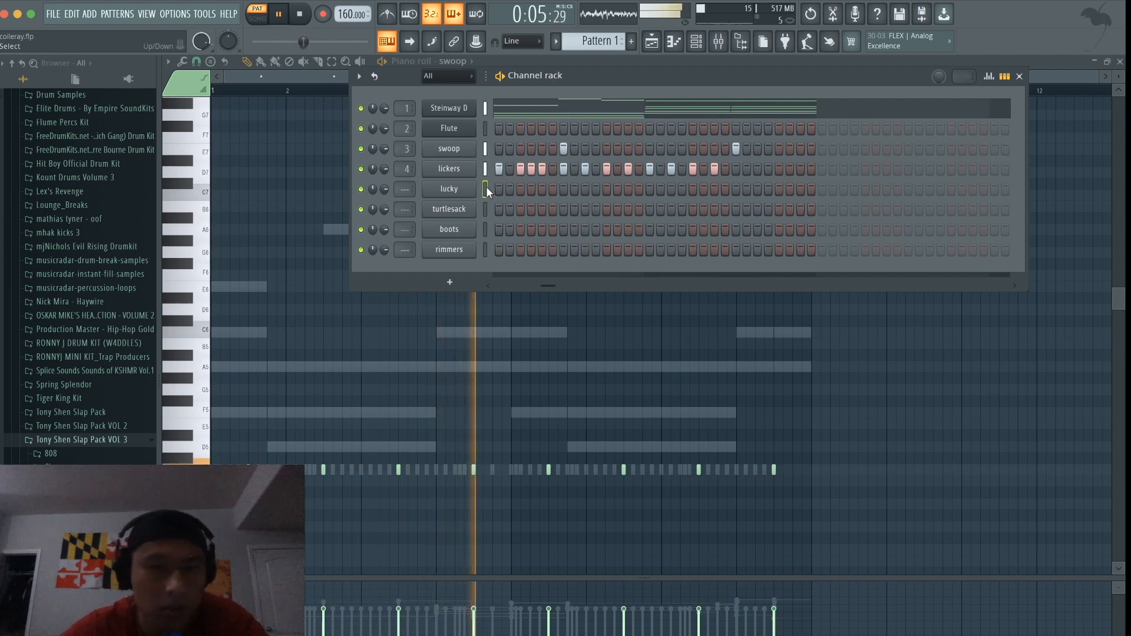
key(space)
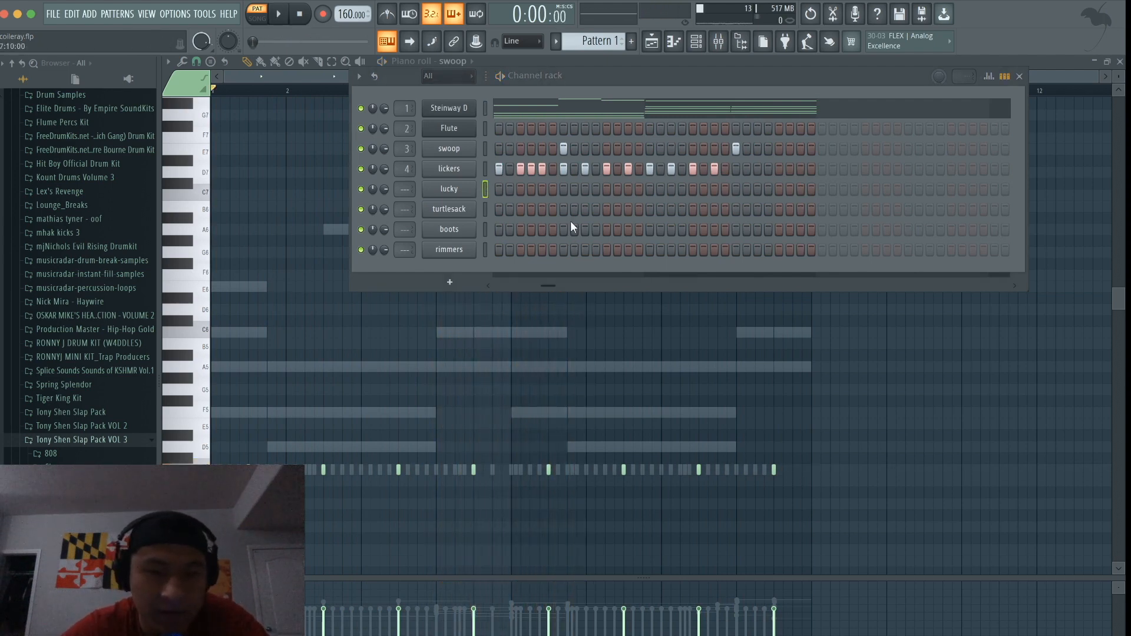
drag(547, 284, 499, 285)
click(500, 187)
key(space)
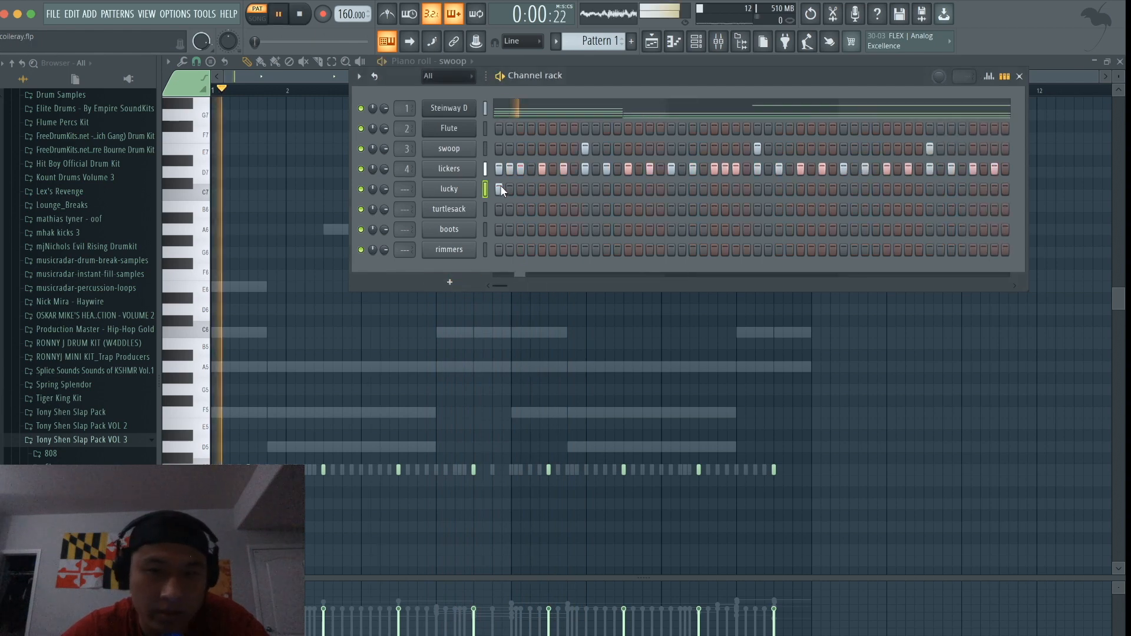
Step: Add a second lucky hit at the start of bar 5 in its piano roll and return to the channel rack
click(1004, 77)
click(661, 189)
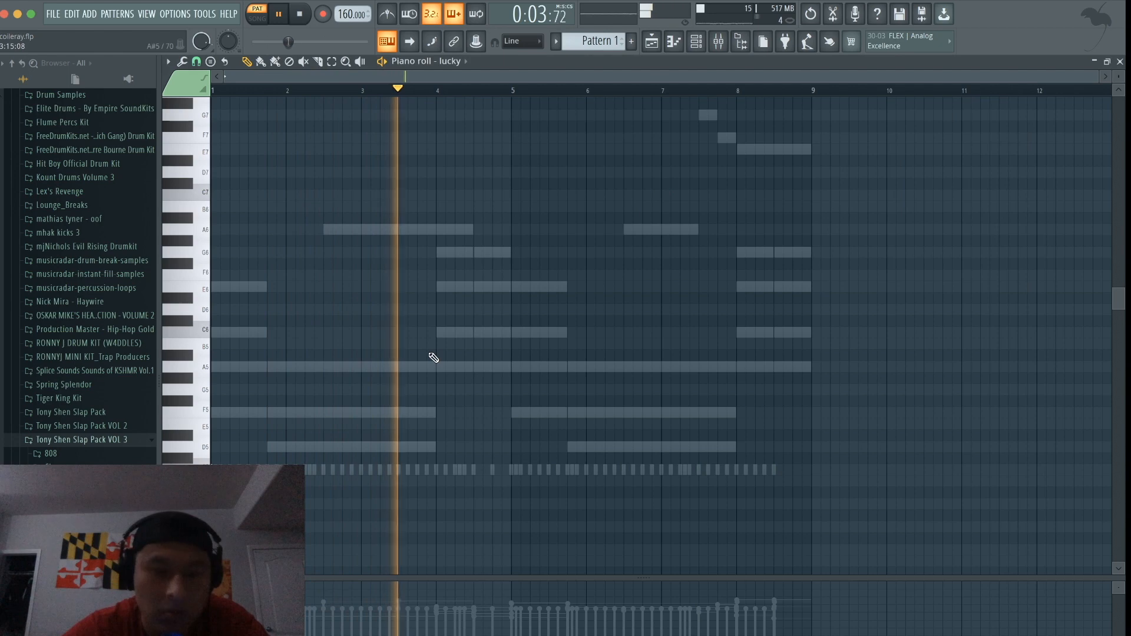
key(space)
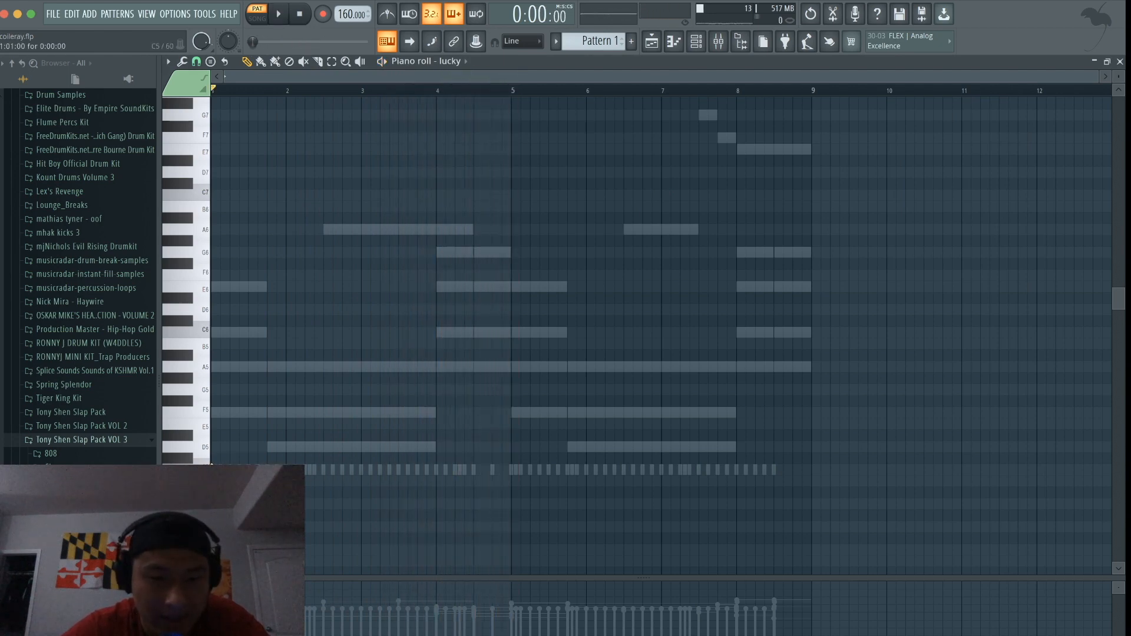
key(space)
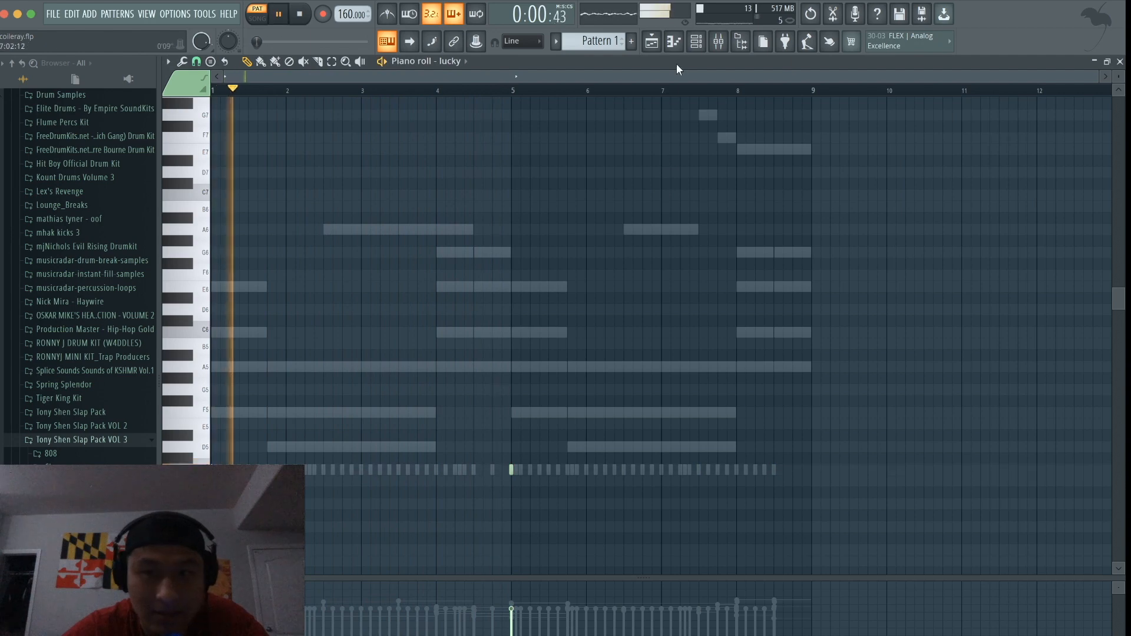
click(696, 41)
Step: Select the turtlesack channel and place hits on steps 1 and 13 of bar 1 in the step sequencer
click(484, 211)
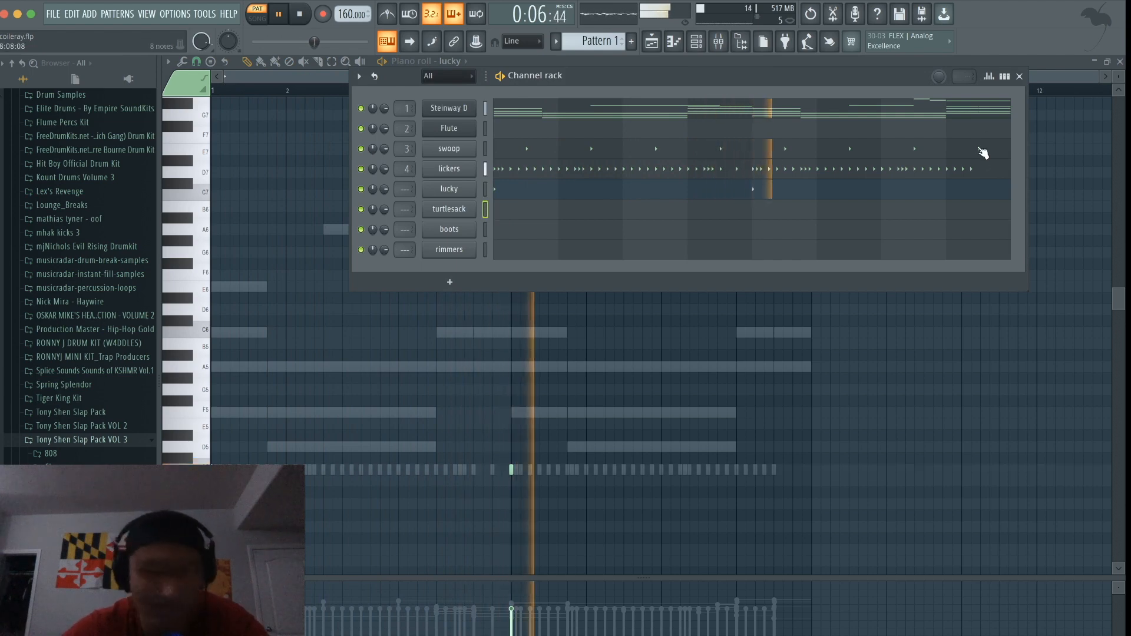
click(1004, 76)
key(space)
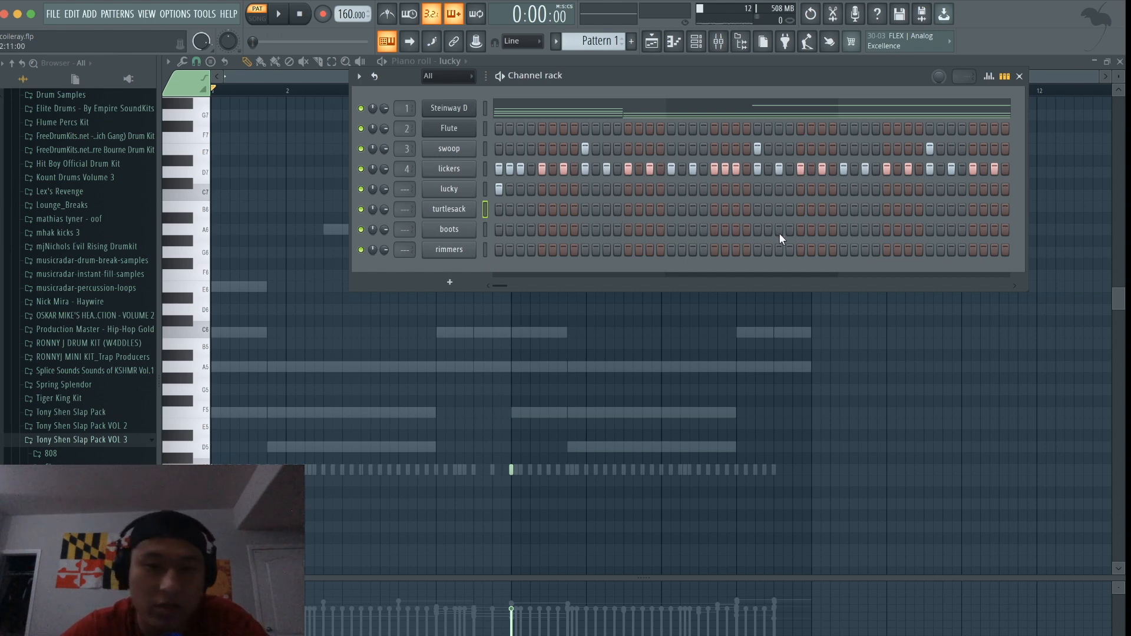
click(499, 207)
key(space)
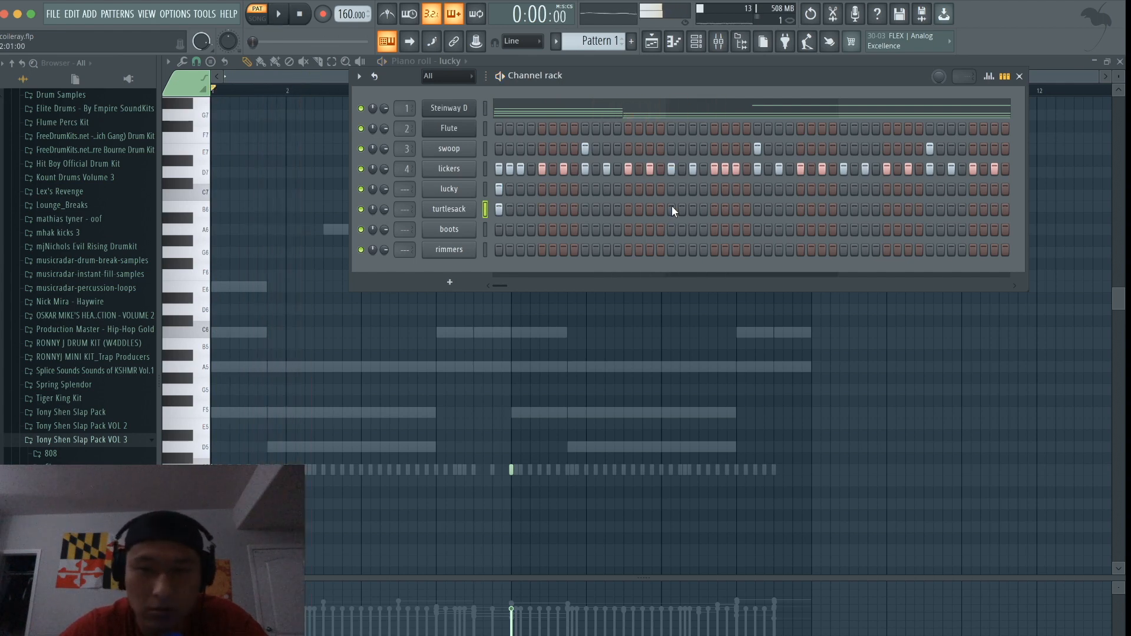
click(627, 209)
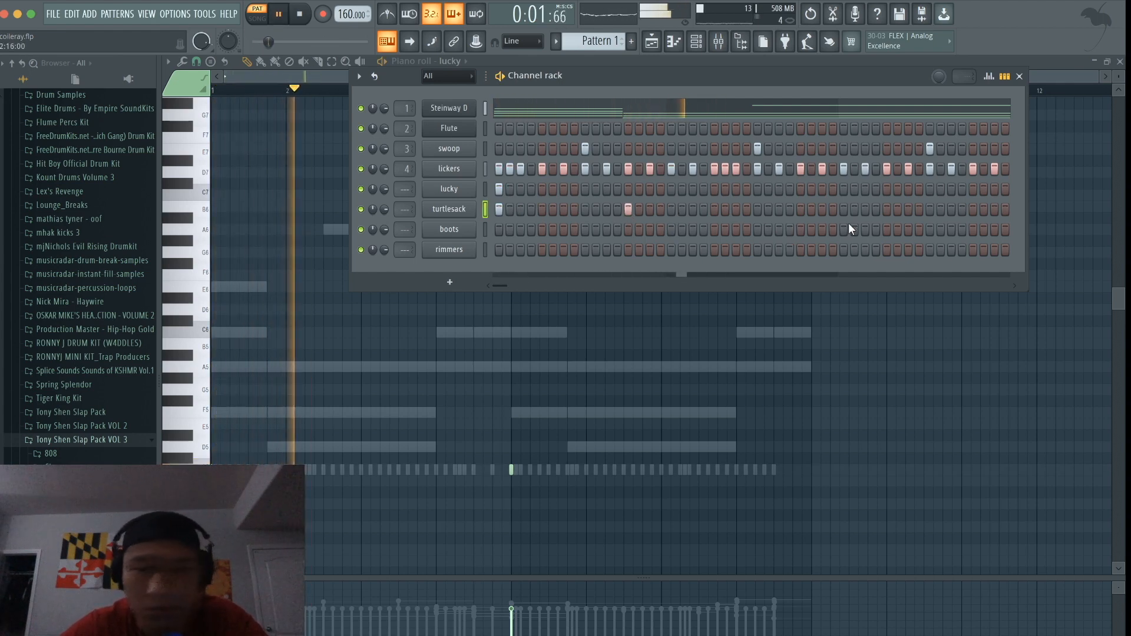
Step: Place turtlesack hits on step 5 of bar 4 and step 1 of bar 5
drag(507, 284, 512, 284)
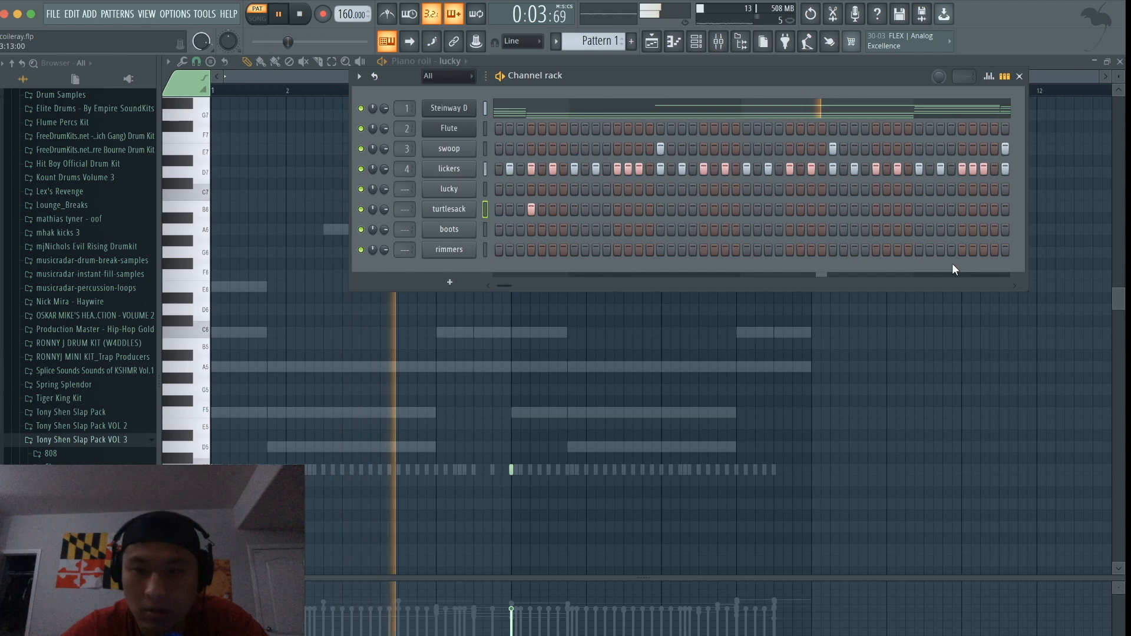
click(961, 207)
key(space)
mouse_move(506, 285)
mouse_down()
mouse_move(553, 285)
mouse_move(508, 285)
mouse_move(523, 285)
mouse_up()
key(space)
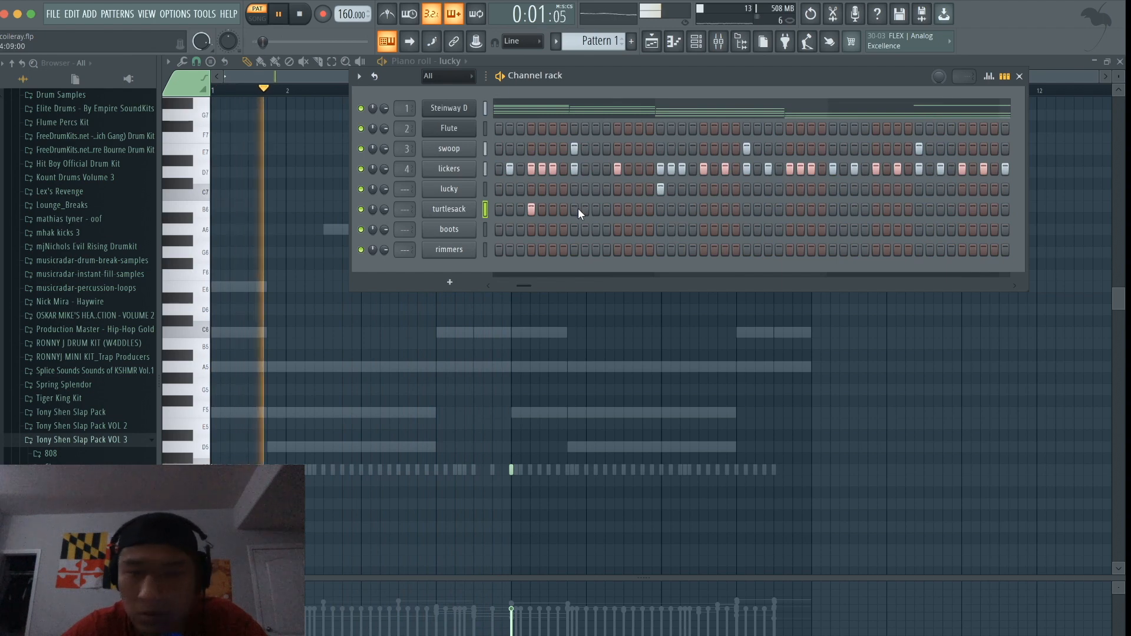
click(660, 208)
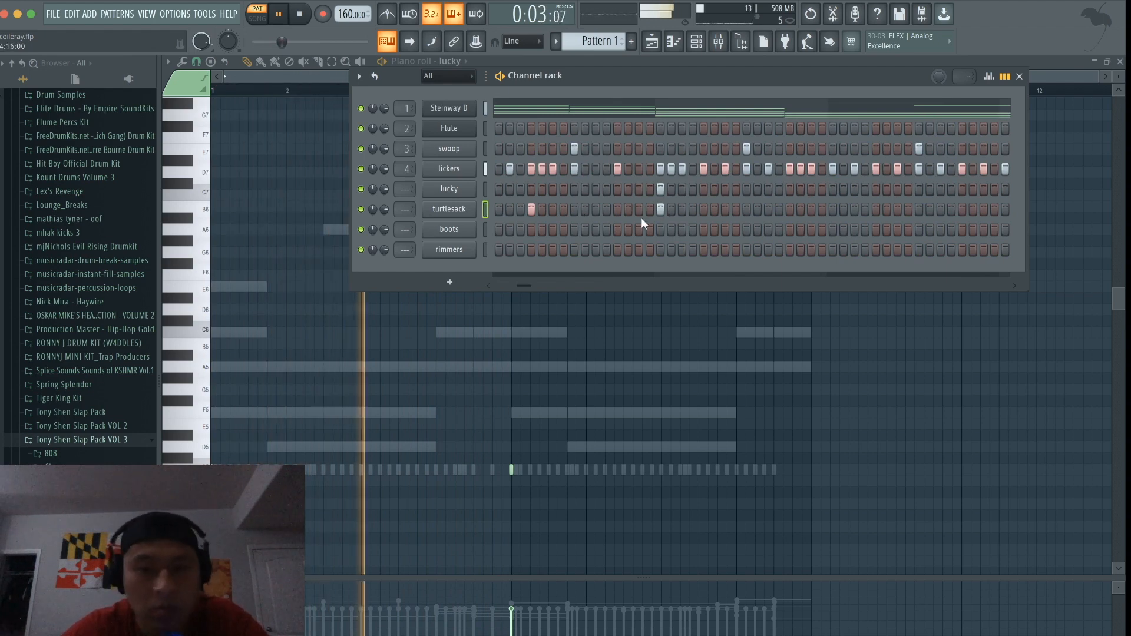
Step: Place turtlesack hits on steps 5 and 11 of bars 6 and 8, and switch the channel rack back to the note overview
drag(529, 281, 537, 279)
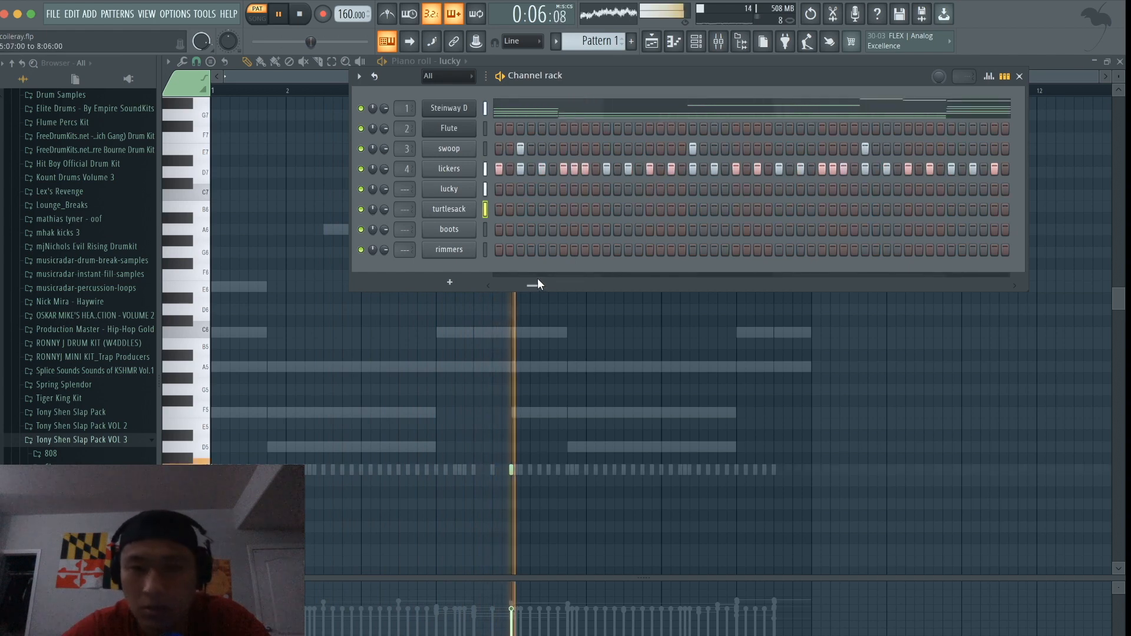
click(649, 209)
drag(550, 283, 545, 283)
key(space)
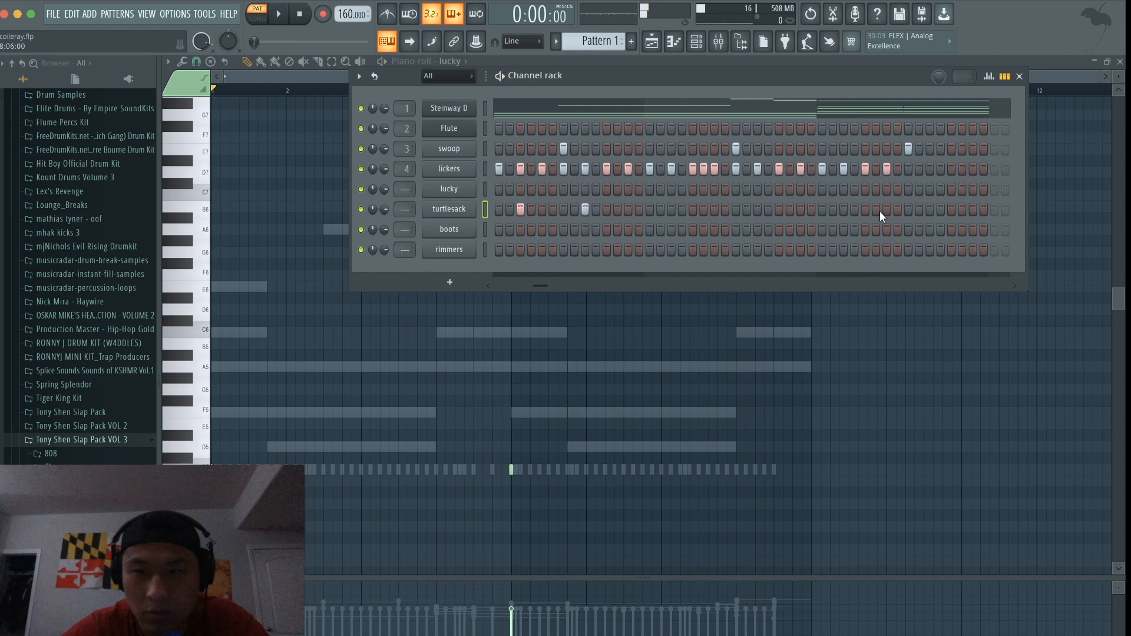
key(space)
click(1004, 76)
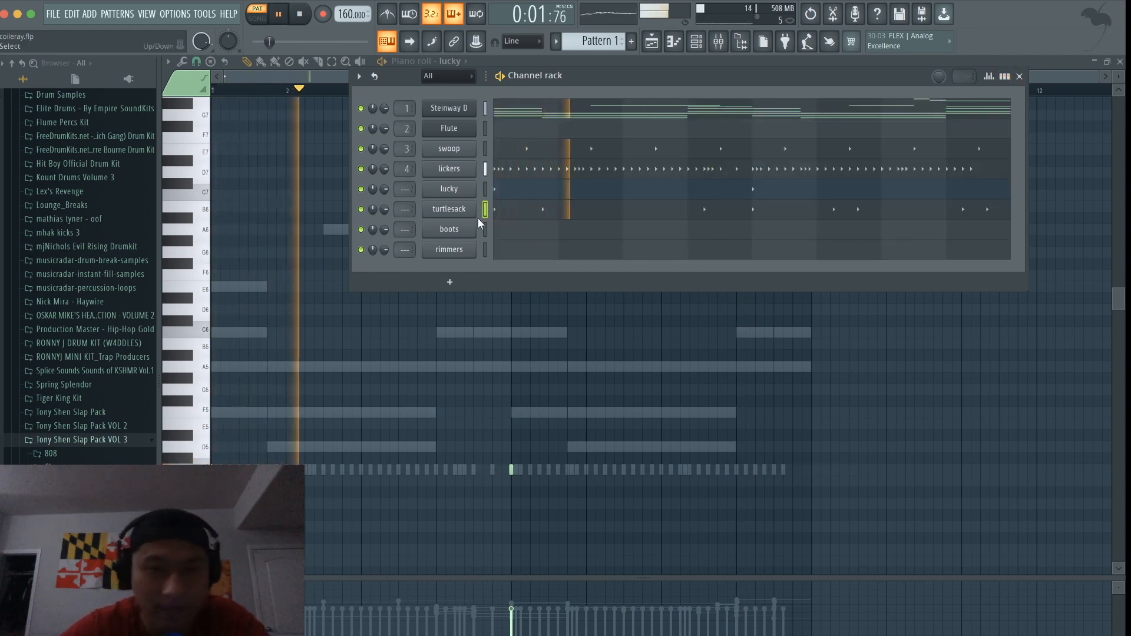
Step: Stop playback with the boots channel selected and browse the 808 samples in the Tony Shen Slap Pack VOL 3 folder
key(space)
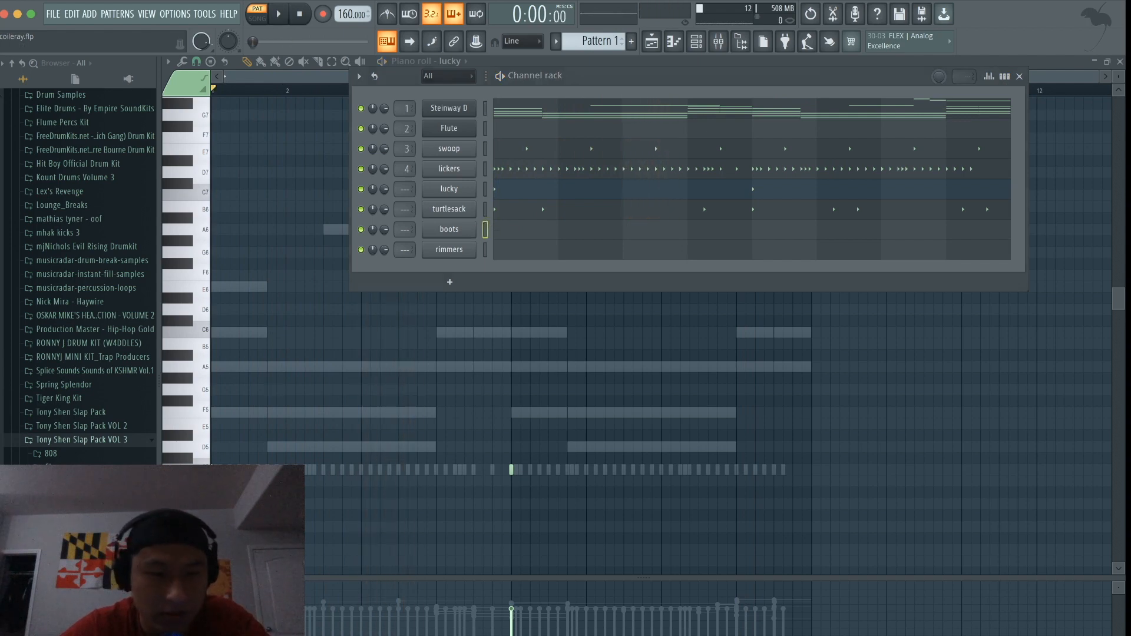
click(51, 452)
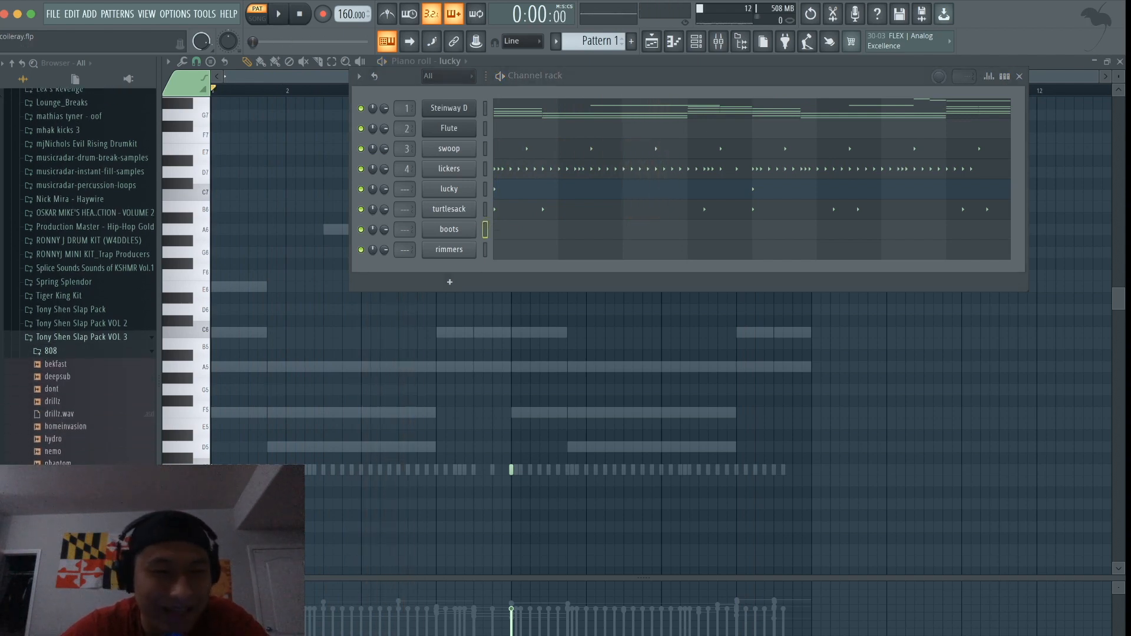
click(53, 476)
scroll(80, 276, up, 3)
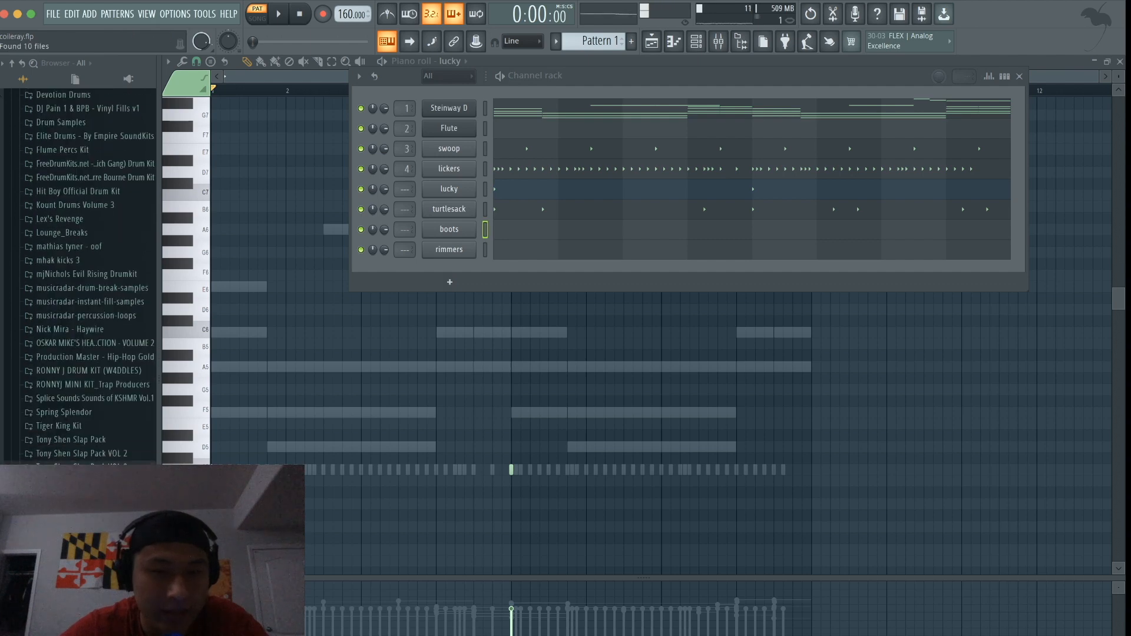
Step: Copy the turtlesack pattern onto the boots channel and play it, checking the turtlesack notes in the piano roll
click(485, 209)
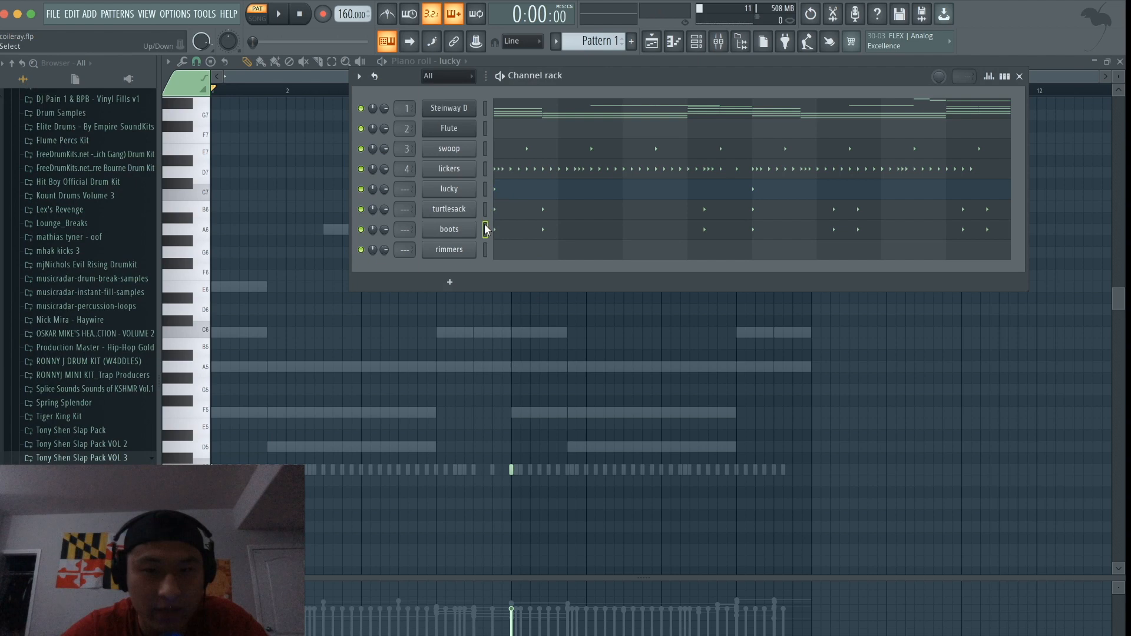
key(space)
key(F7)
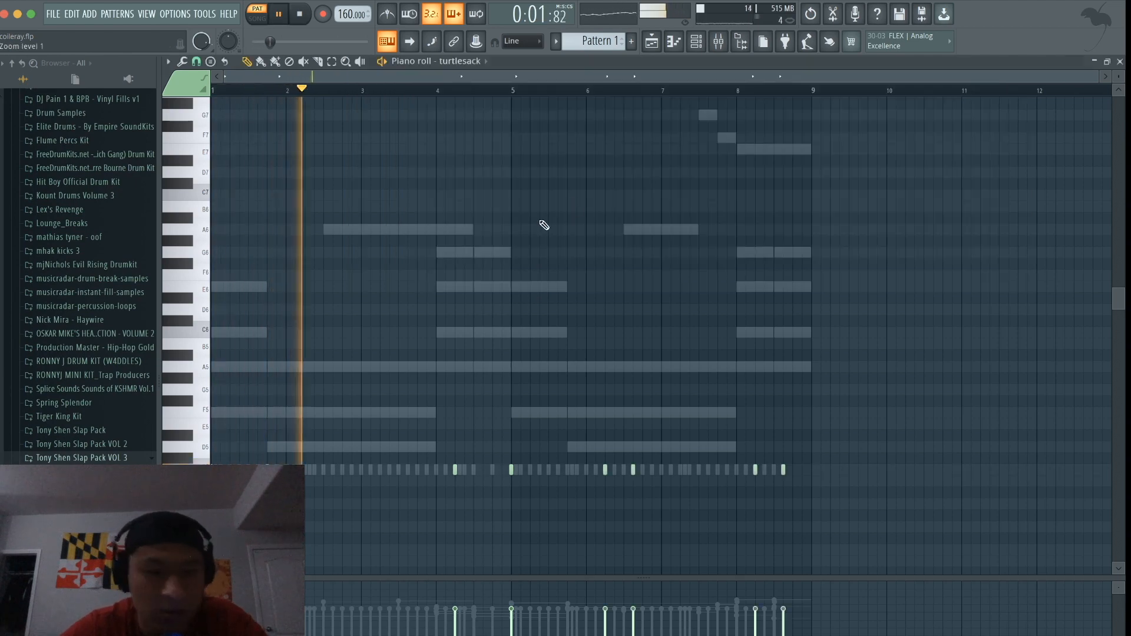
key(space)
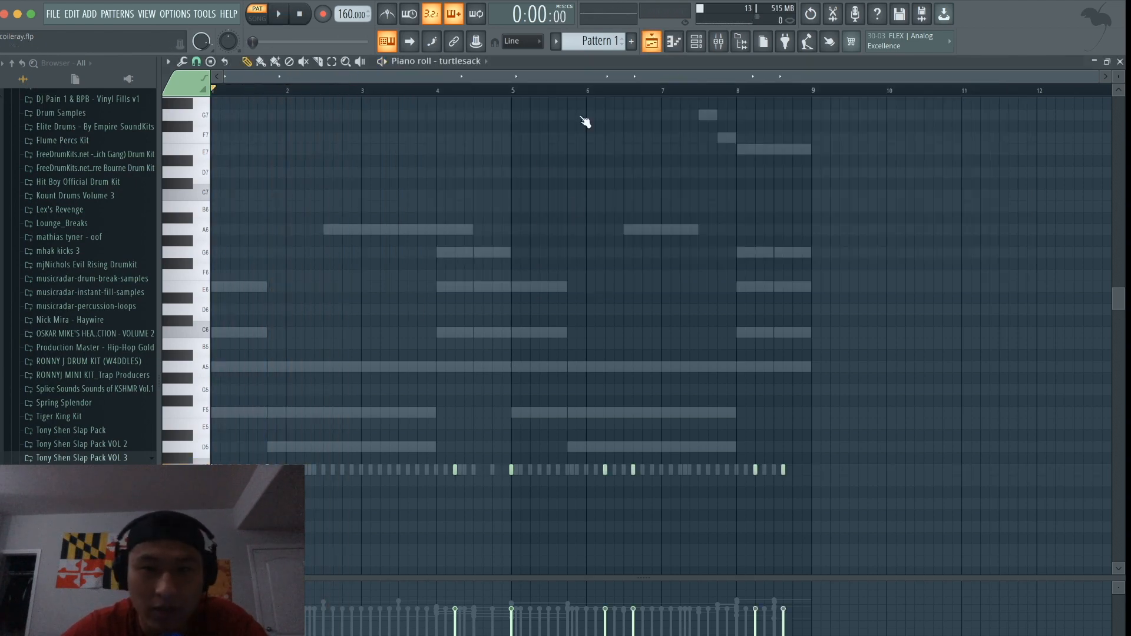
click(695, 41)
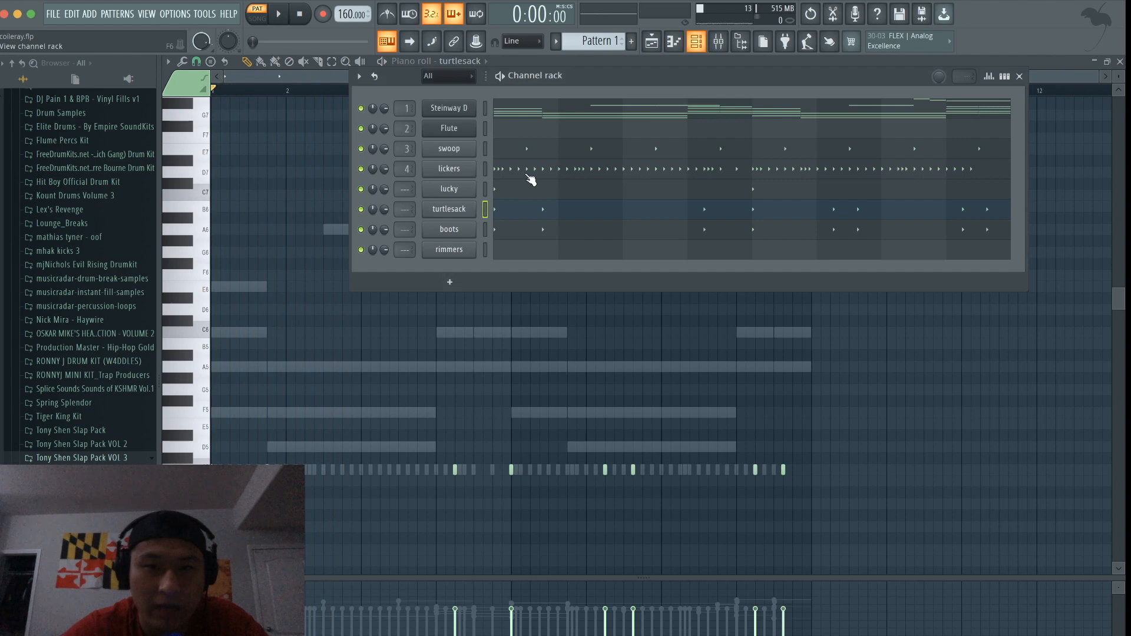
Step: Inspect the turtlesack sample's waveform in Edison and close the editor again
click(457, 211)
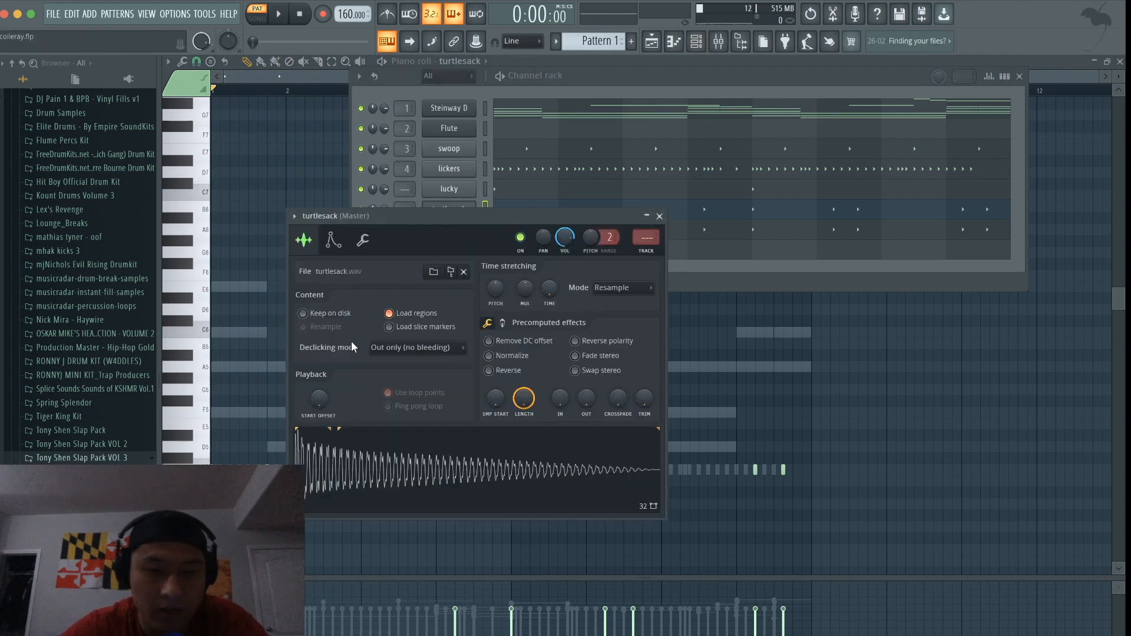
key(ctrl+e)
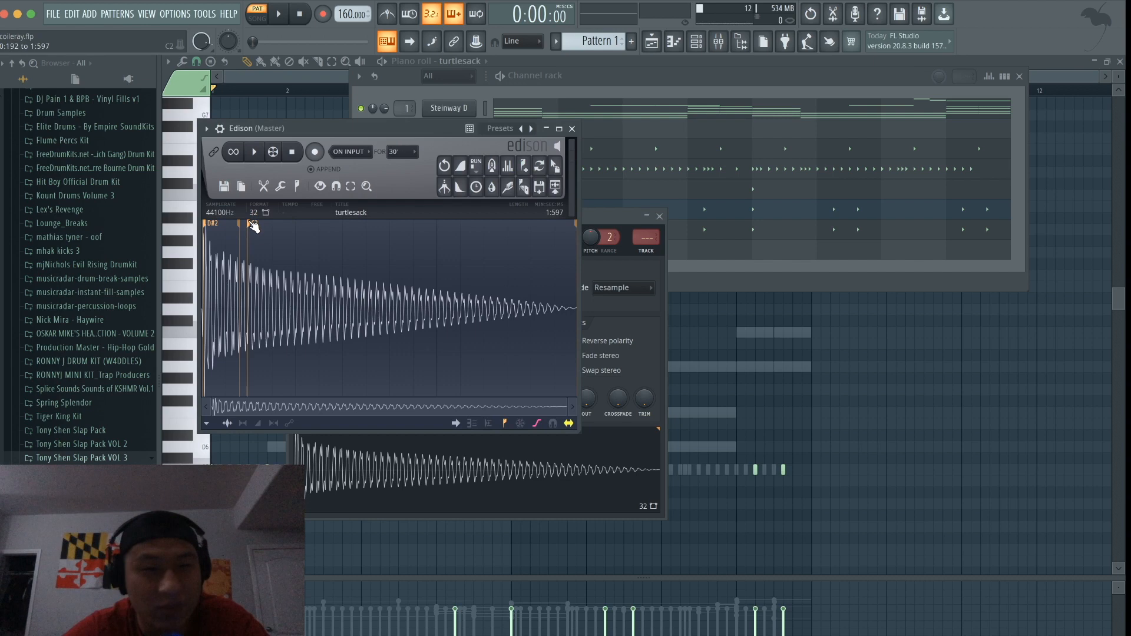
click(572, 128)
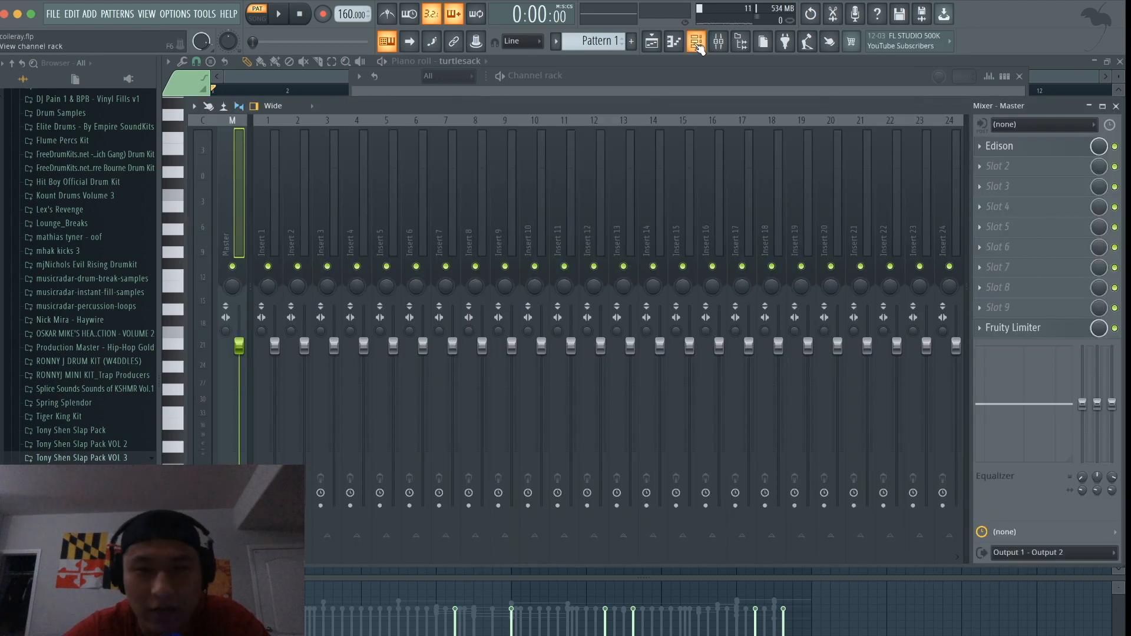
Step: Enable the turtlesack channel's volume envelope with no attack, maximum hold and 0% decay
key(F6)
click(447, 213)
click(332, 240)
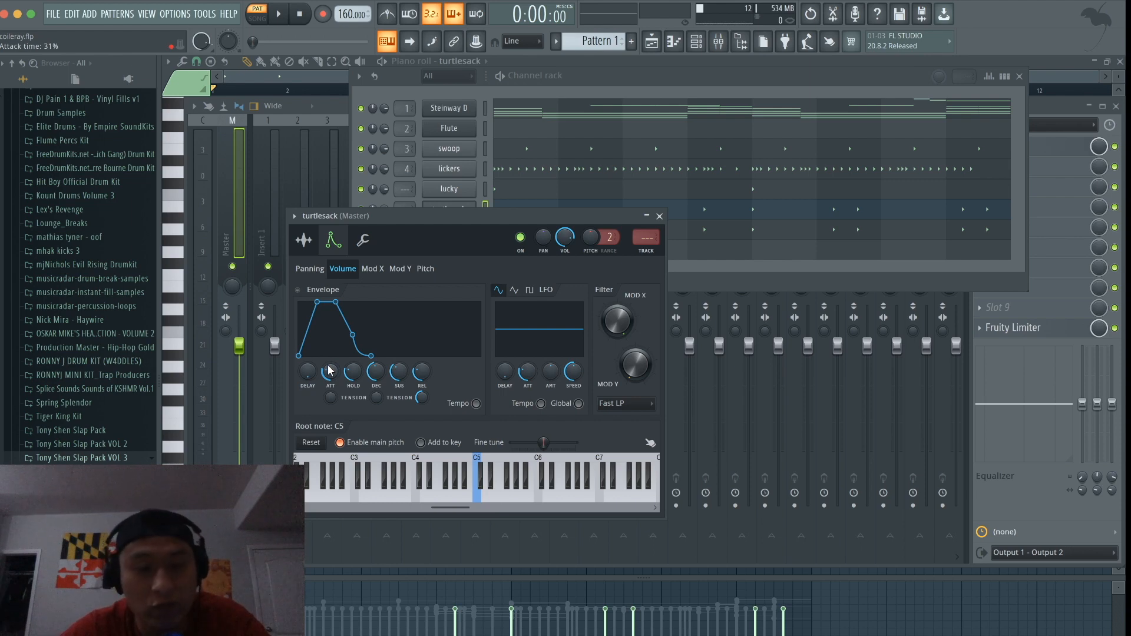
drag(330, 372, 375, 377)
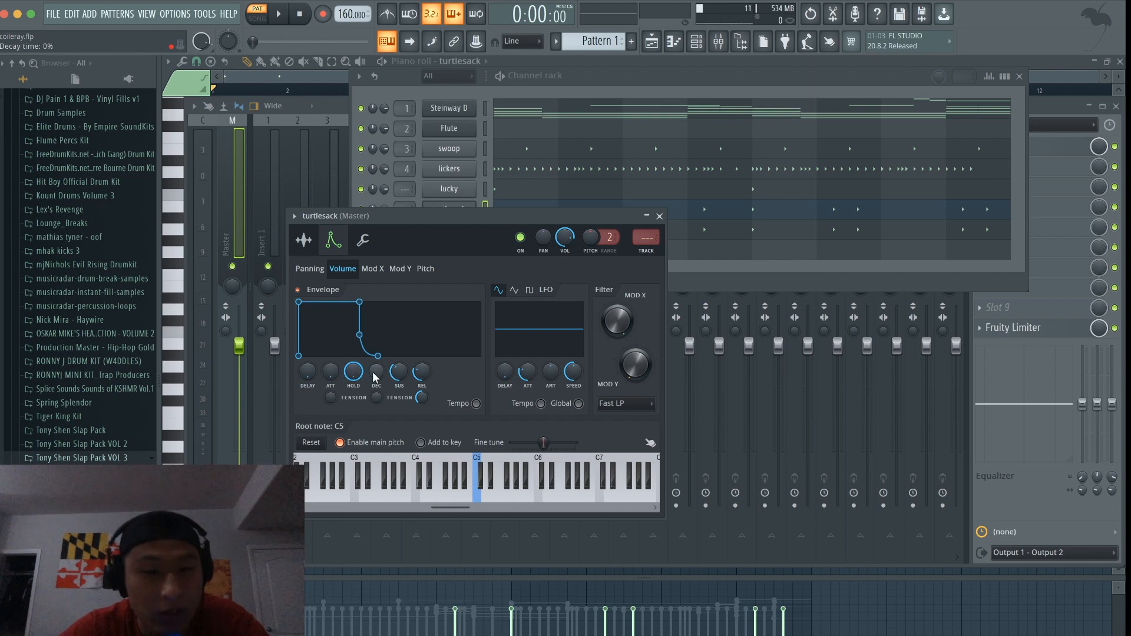
click(658, 216)
Step: Make the turtlesack notes legato in the piano roll and transpose them all up five semitones to F5
click(526, 215)
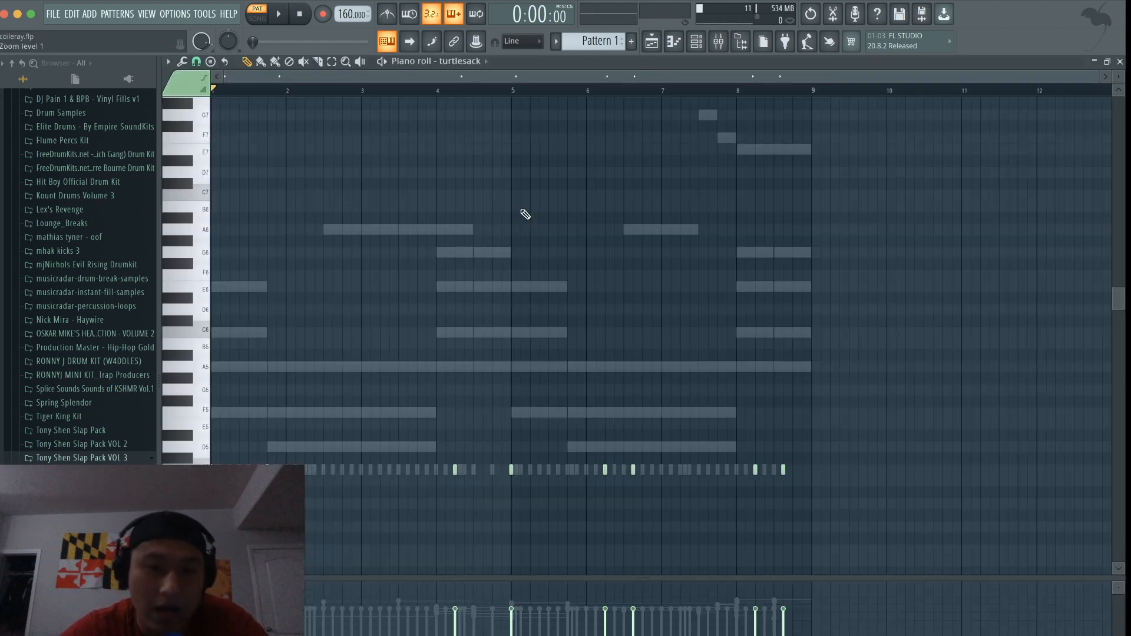
key(ctrl+l)
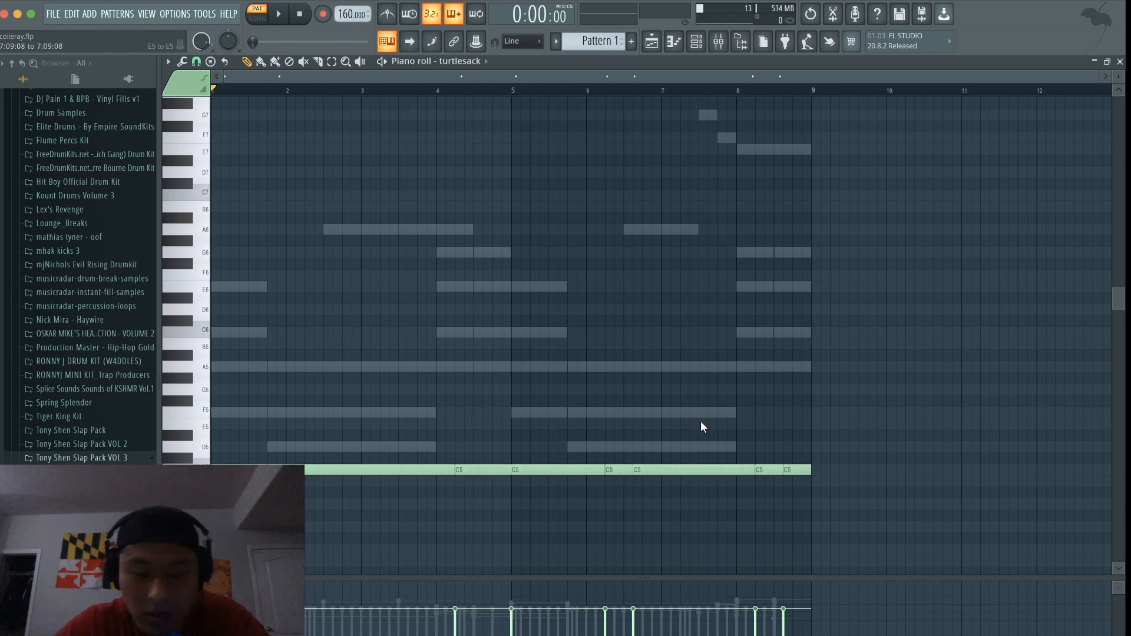
key(Up)
key(Up)
key(Up)
key(Up)
key(Up)
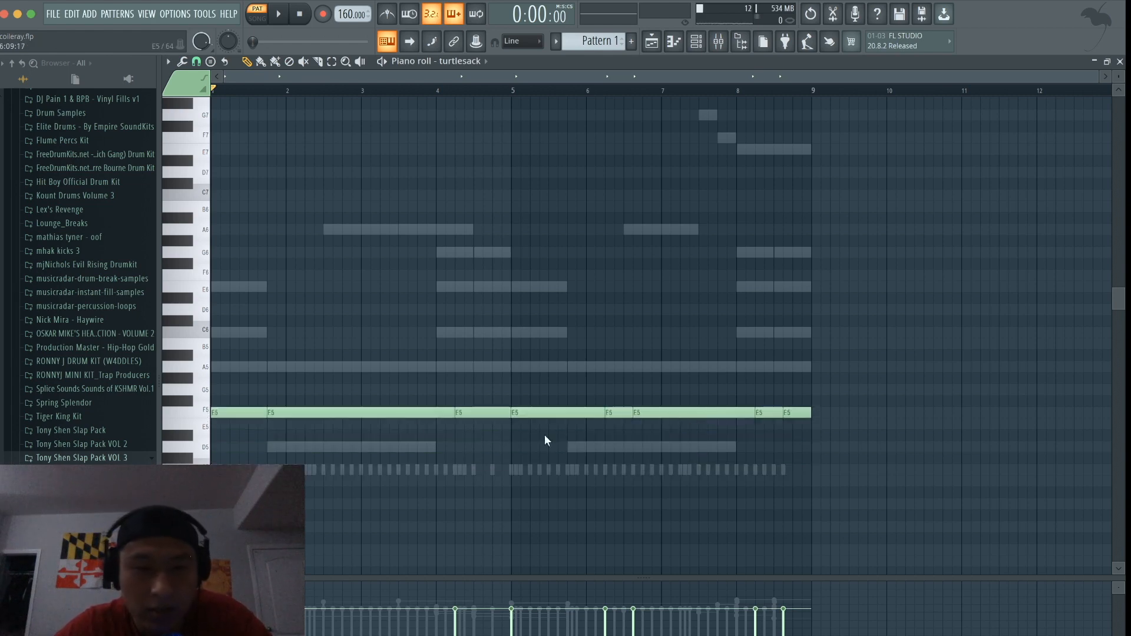
Step: Retune the turtlesack notes: second note and both bar 6 notes to D5, bar 4 note to A5, the two bar 8 notes to A5 and E6
drag(295, 410, 295, 446)
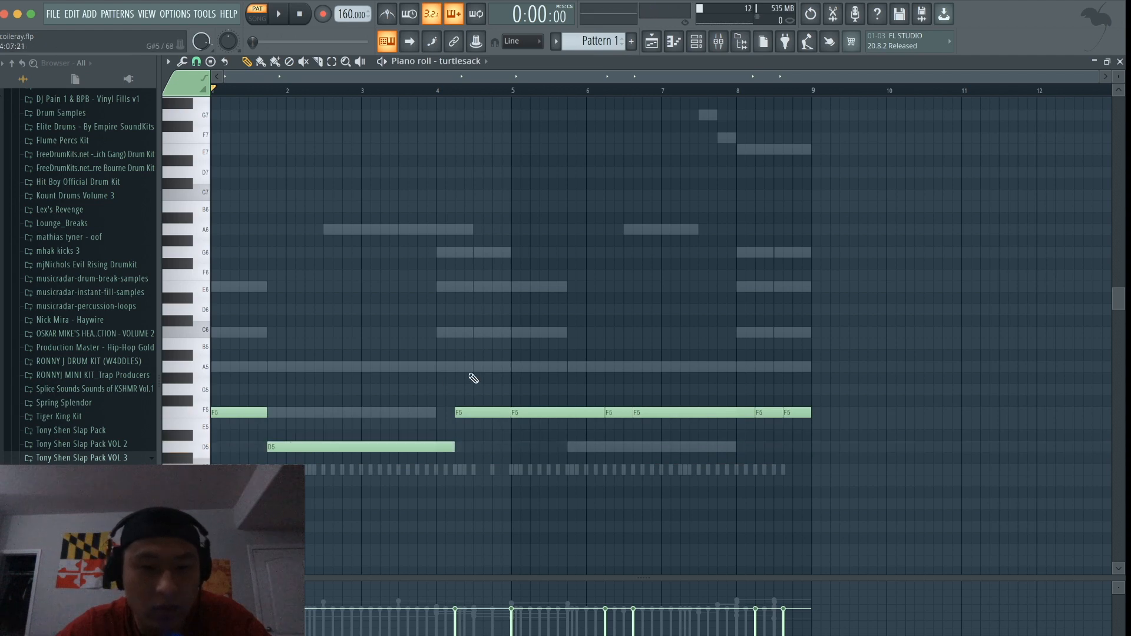
drag(476, 413, 476, 366)
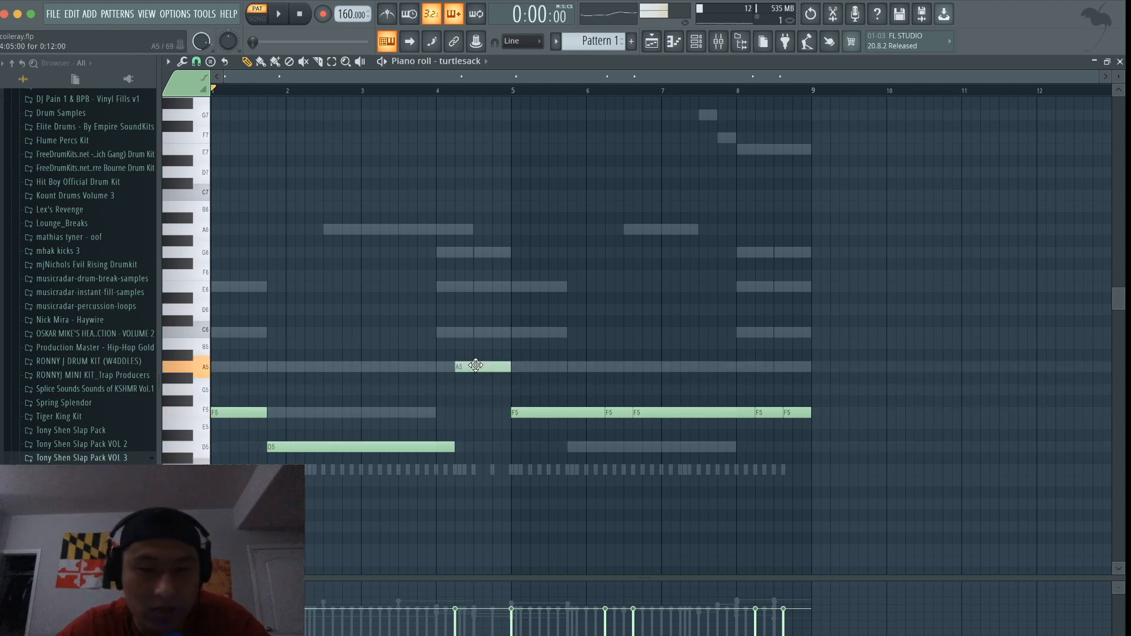
drag(617, 409, 619, 445)
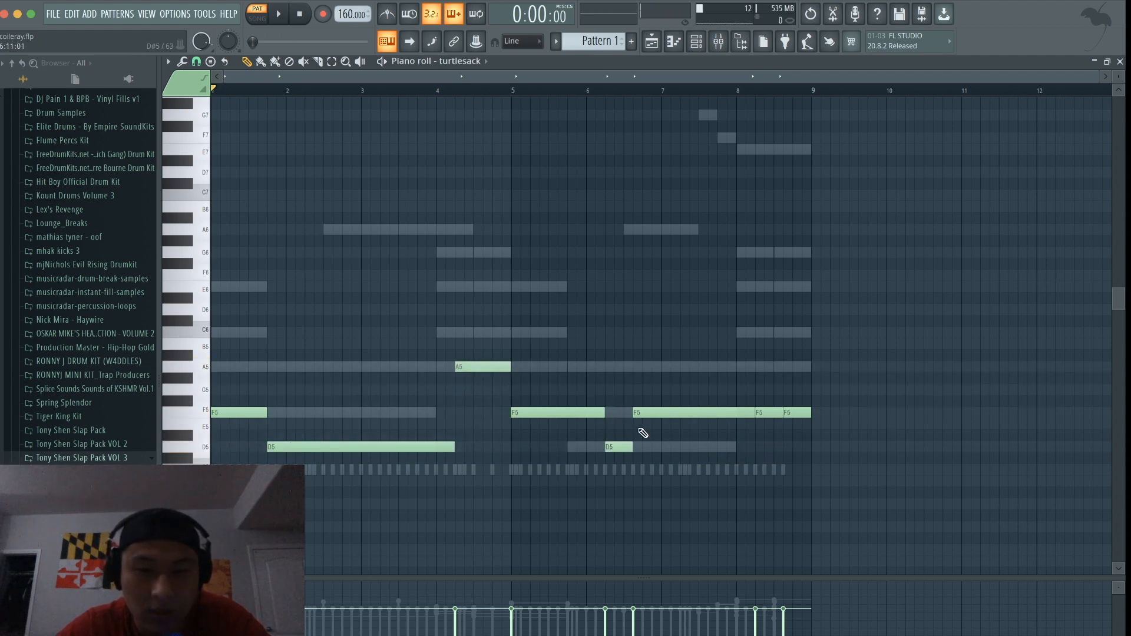
drag(655, 413, 655, 446)
drag(771, 417, 765, 365)
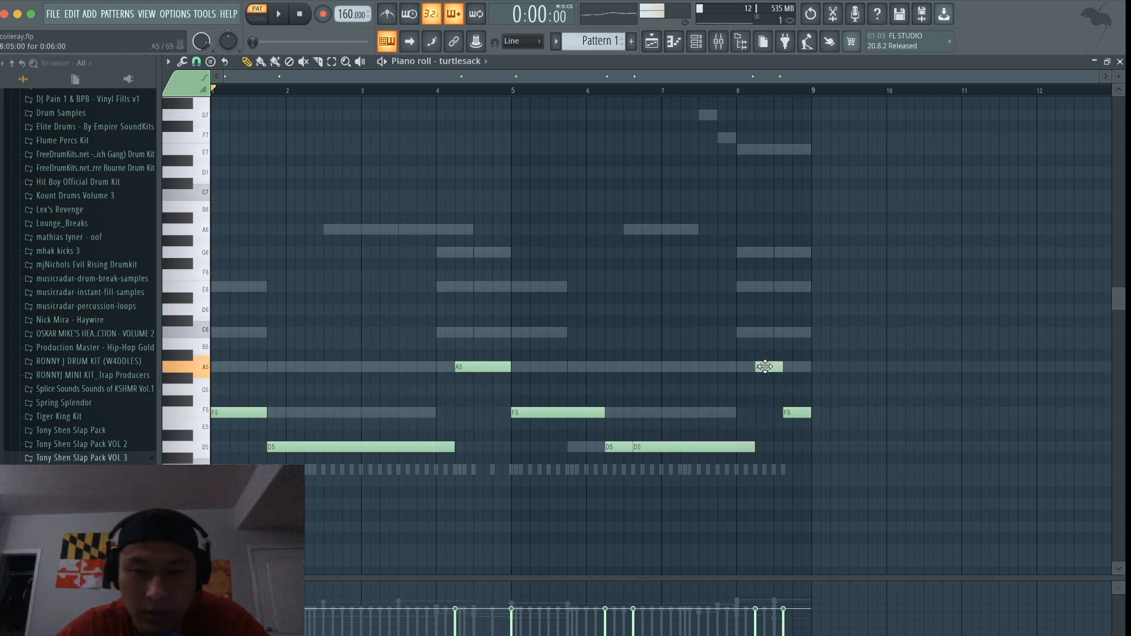
drag(796, 412, 796, 286)
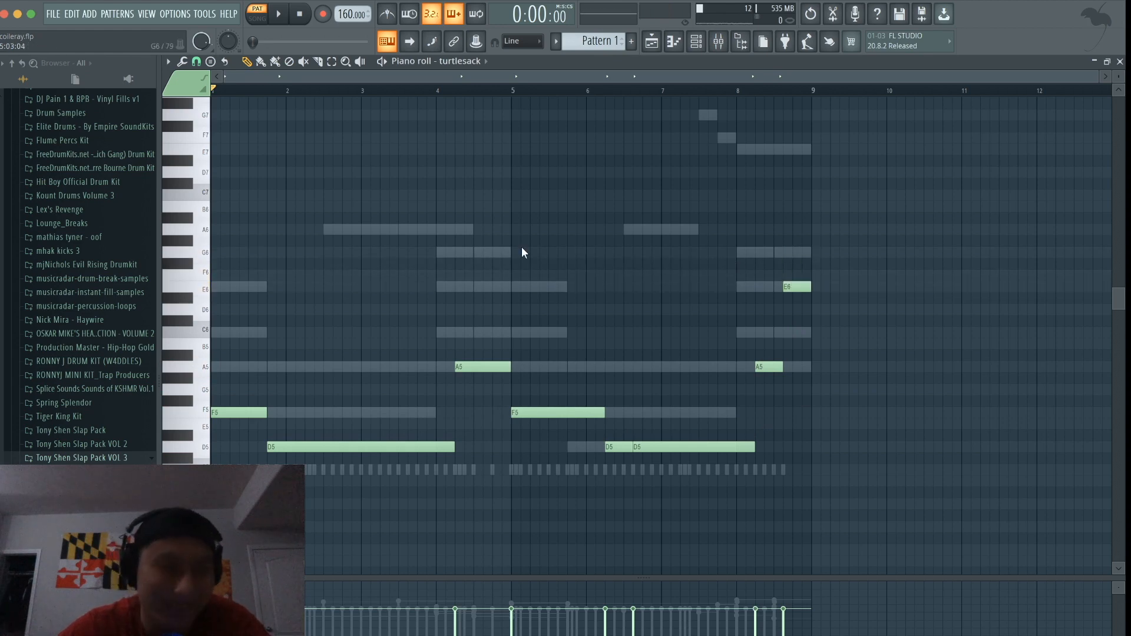
Step: Play the pattern to check the retuned turtlesack line, and show the channel rack as a step grid
key(space)
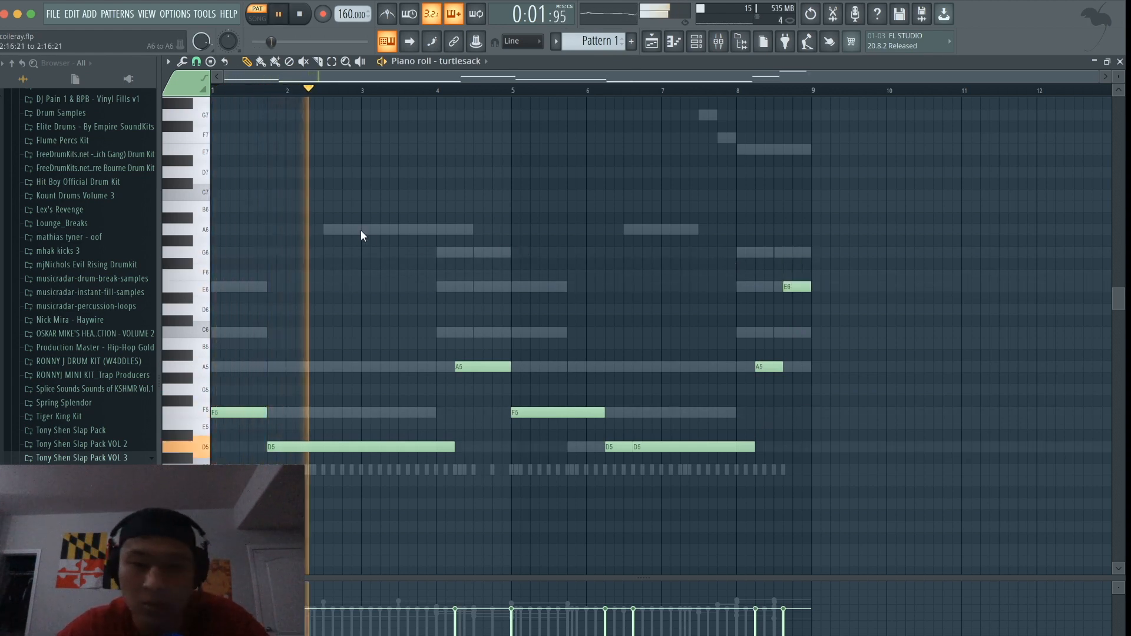
click(696, 42)
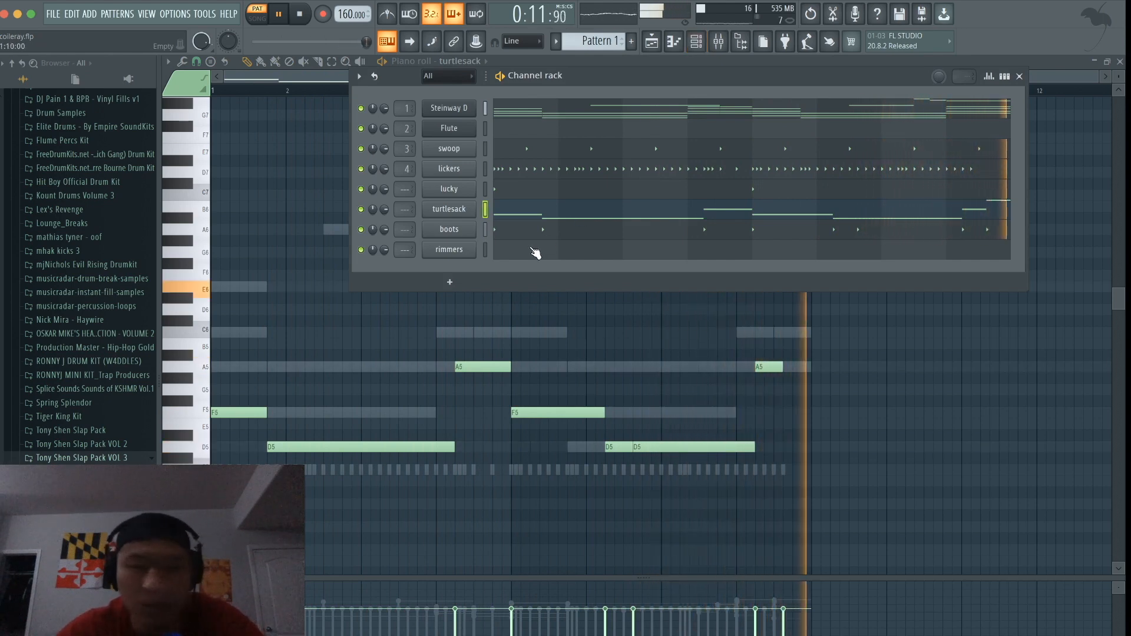
click(1004, 75)
key(space)
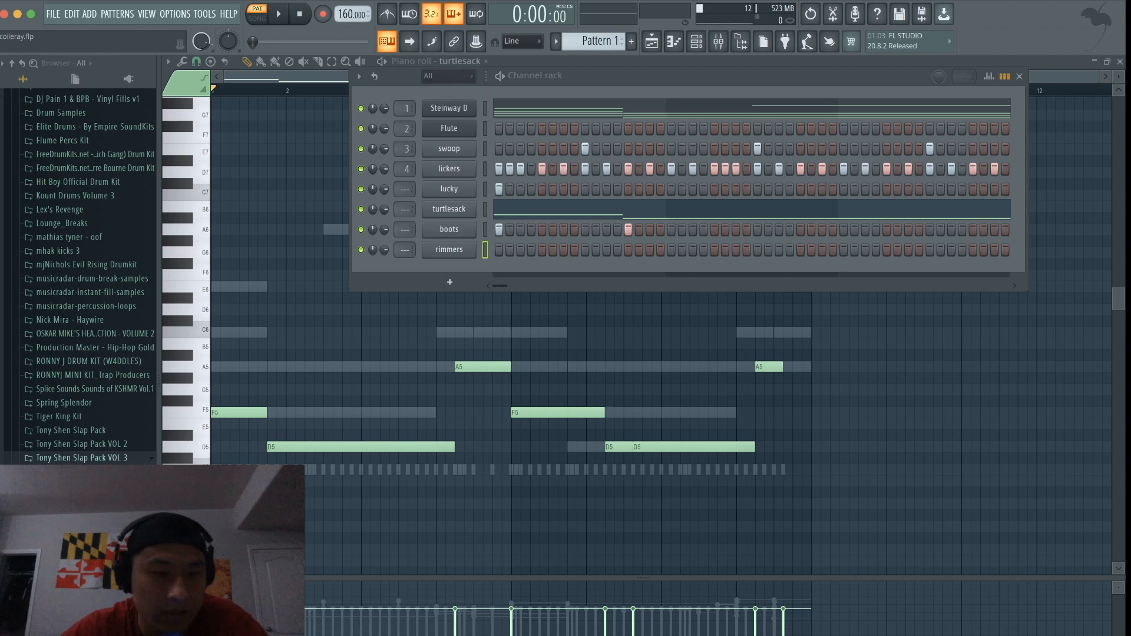
Step: Place rimmers hits on step 7 of bar 1 and step 15 of bar 2 while the pattern plays
scroll(79, 280, down, 1)
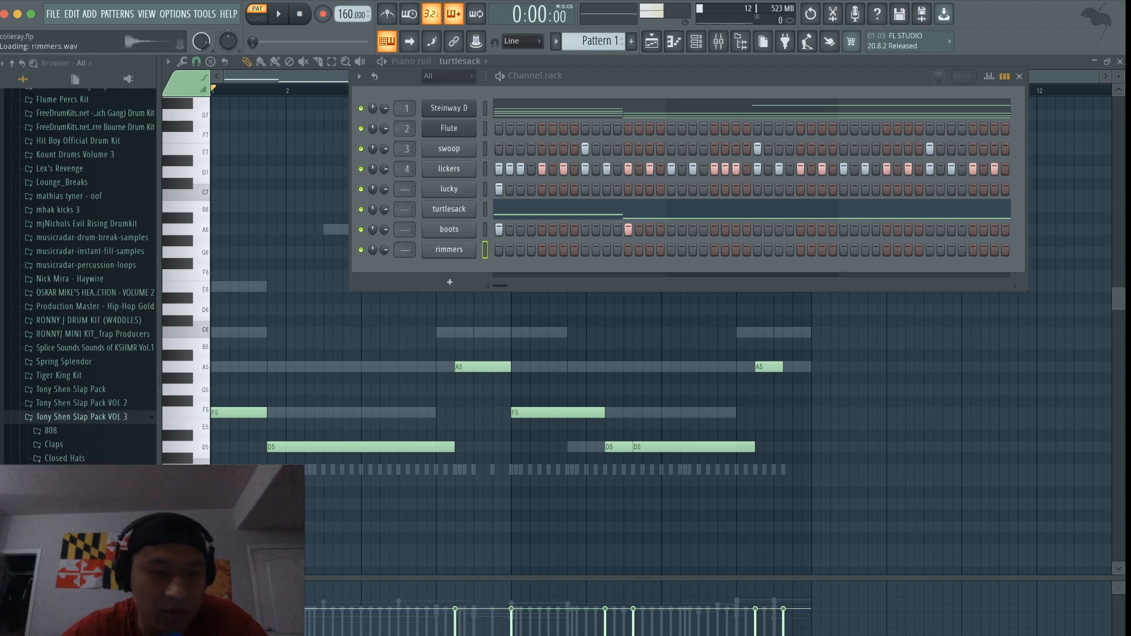
click(564, 249)
key(space)
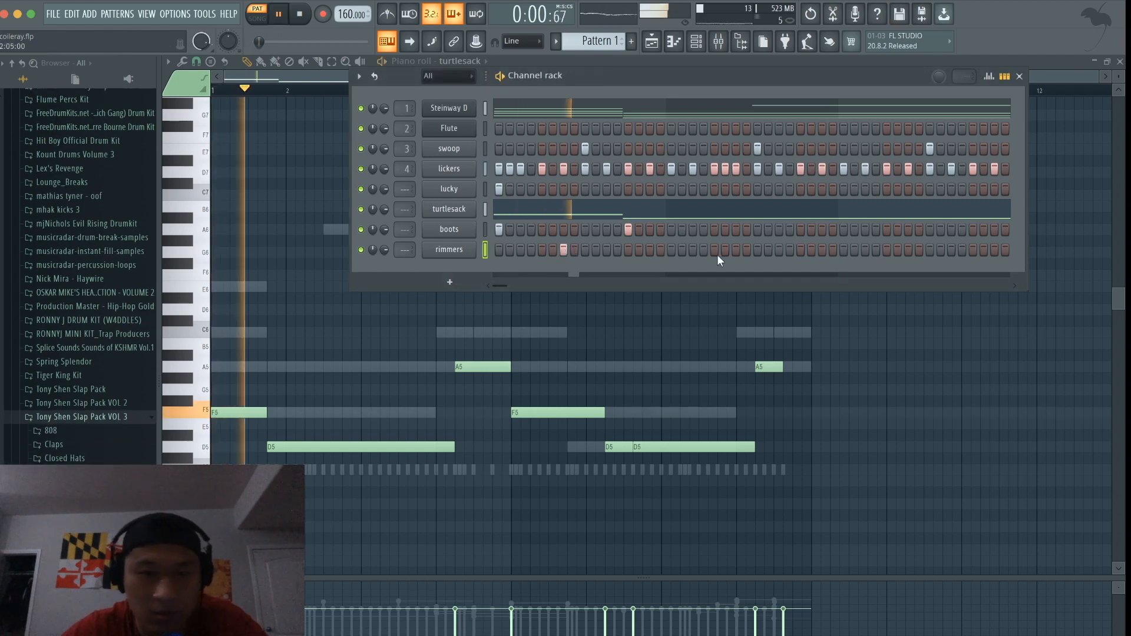
click(822, 249)
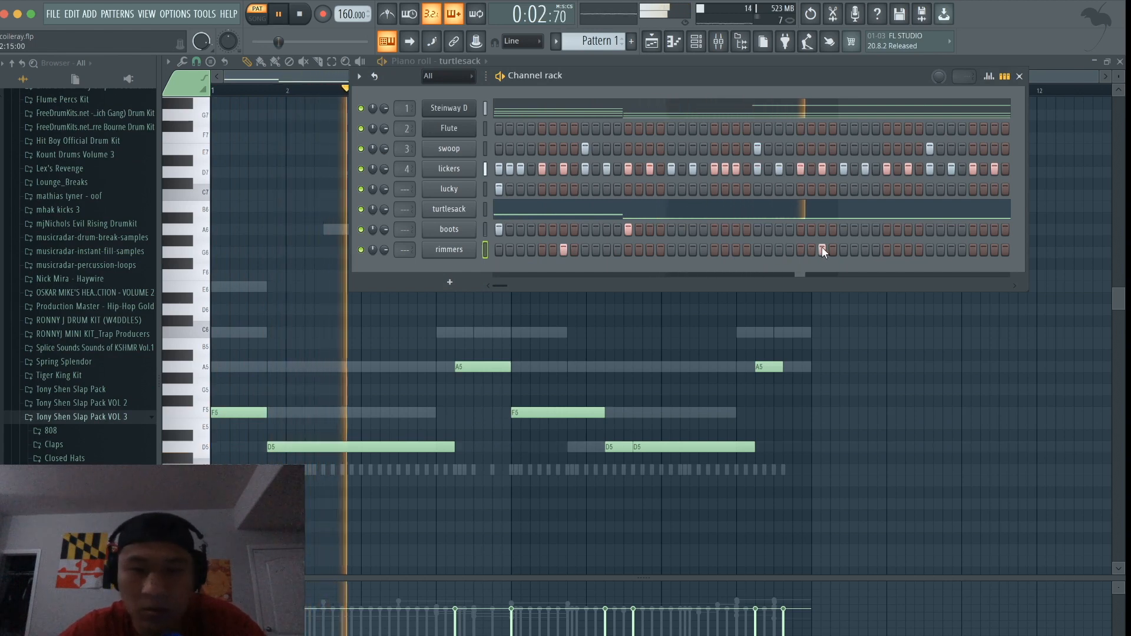
Step: Place rimmers hits on step 15 of bar 5, step 3 of bar 6 and step 7 of bar 7, and play the pattern
drag(508, 281, 540, 281)
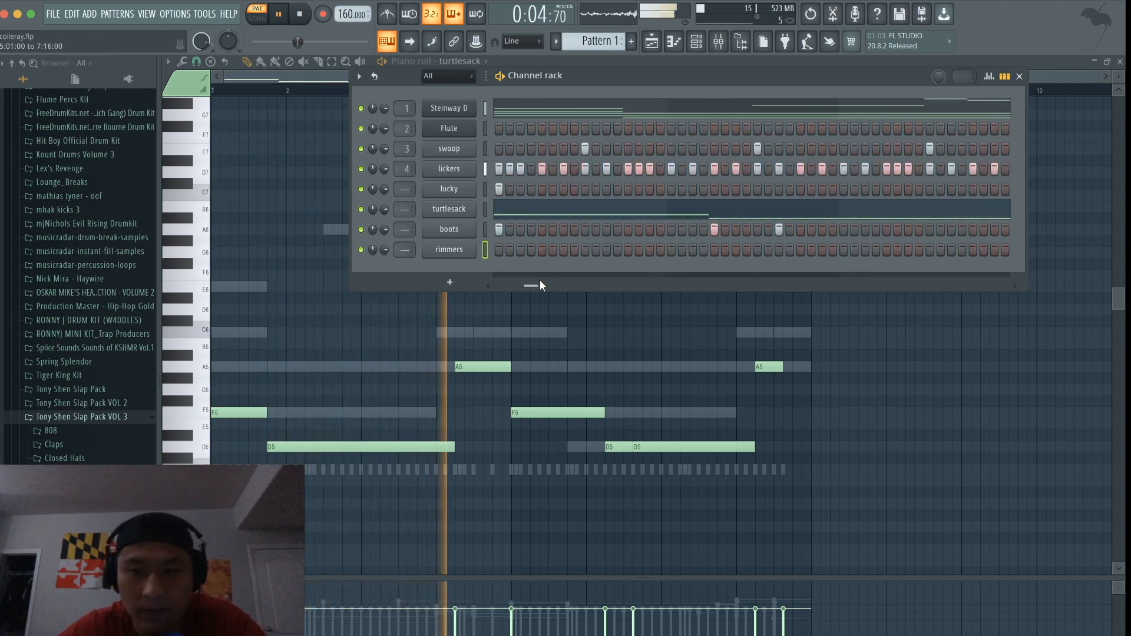
click(650, 249)
click(693, 249)
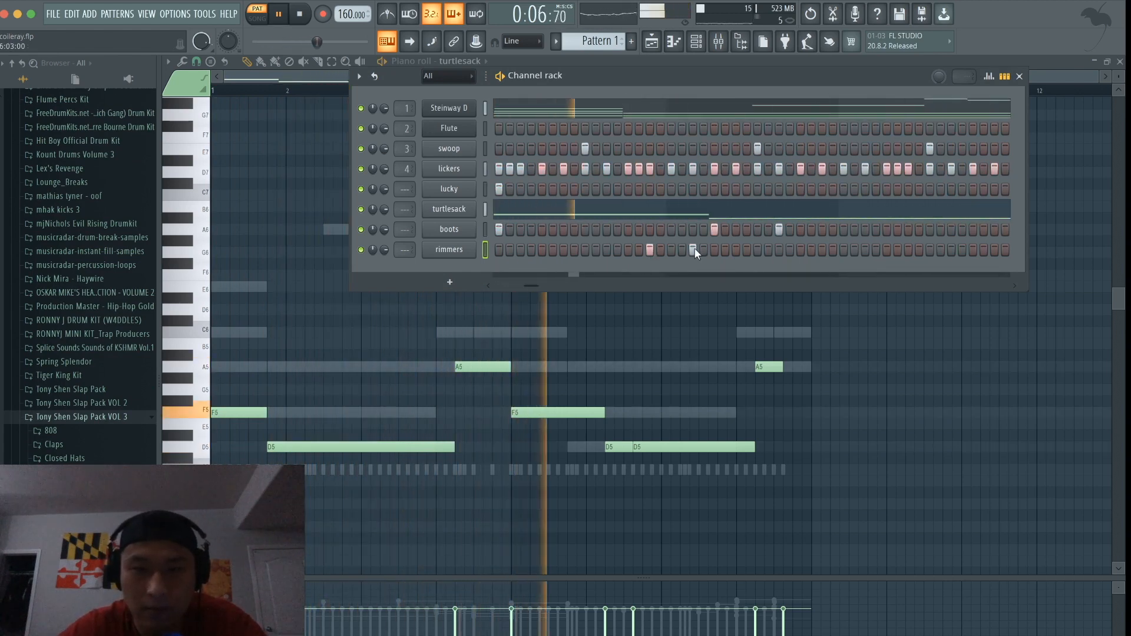
click(906, 247)
drag(535, 286, 475, 293)
key(space)
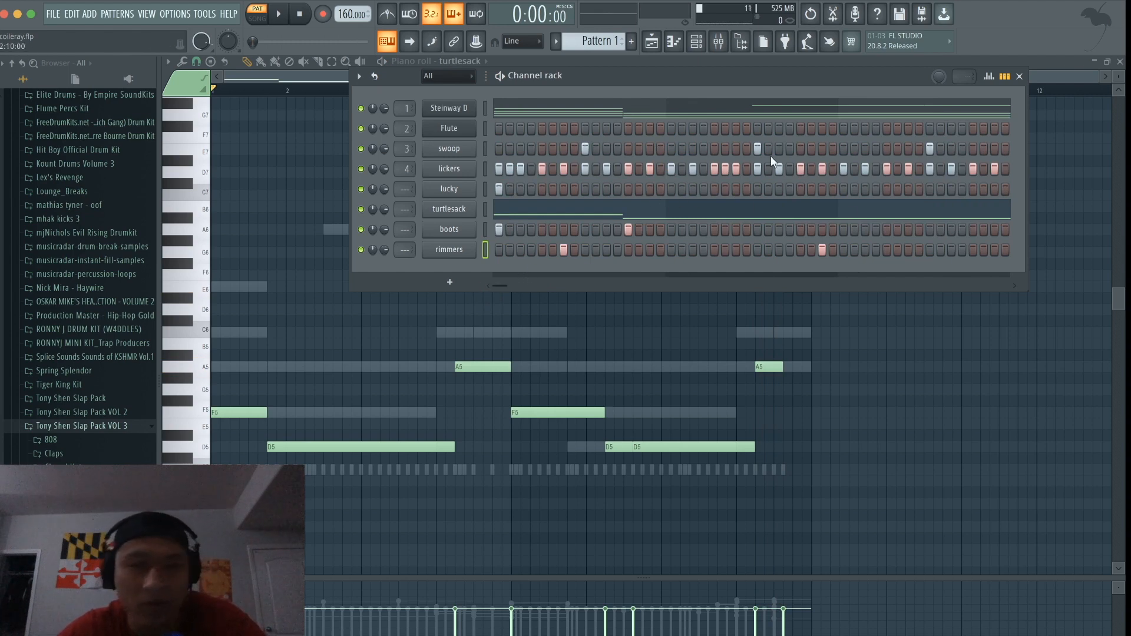
click(499, 231)
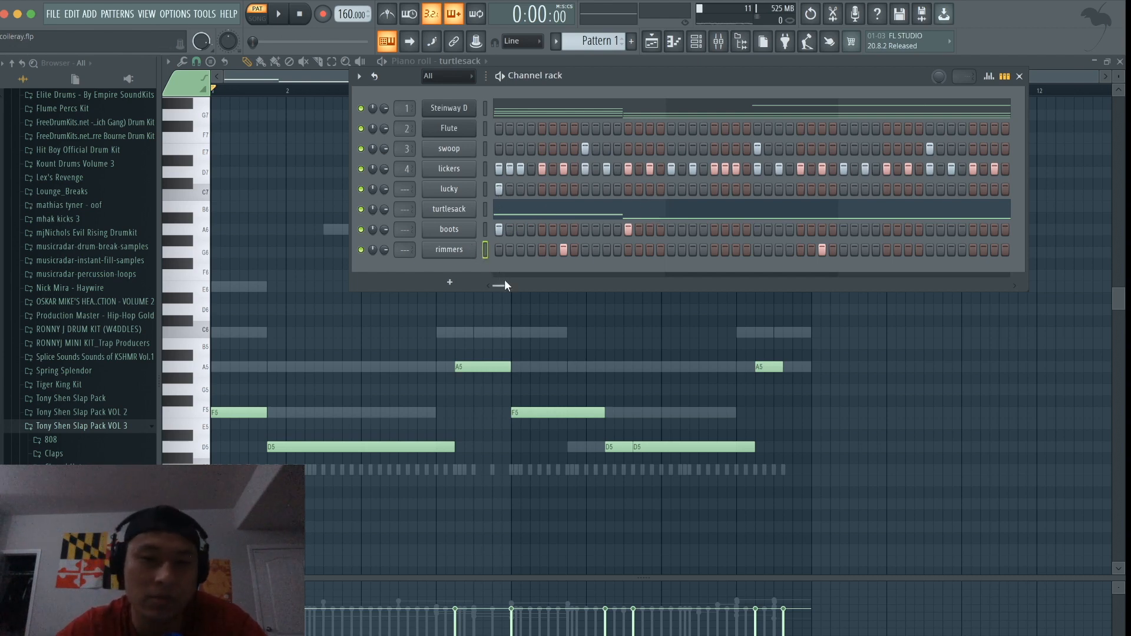
key(space)
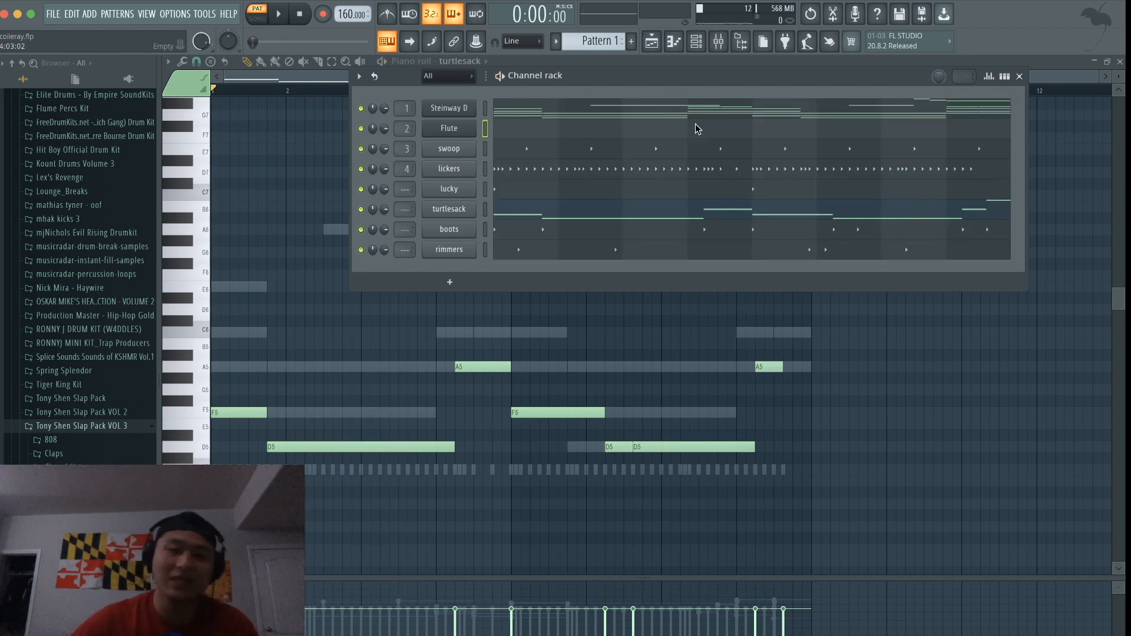
Step: Add Flute notes in the piano roll: E6 at the start of bar 1 and A5 on step 13, and play them
click(695, 125)
scroll(477, 218, up, 2)
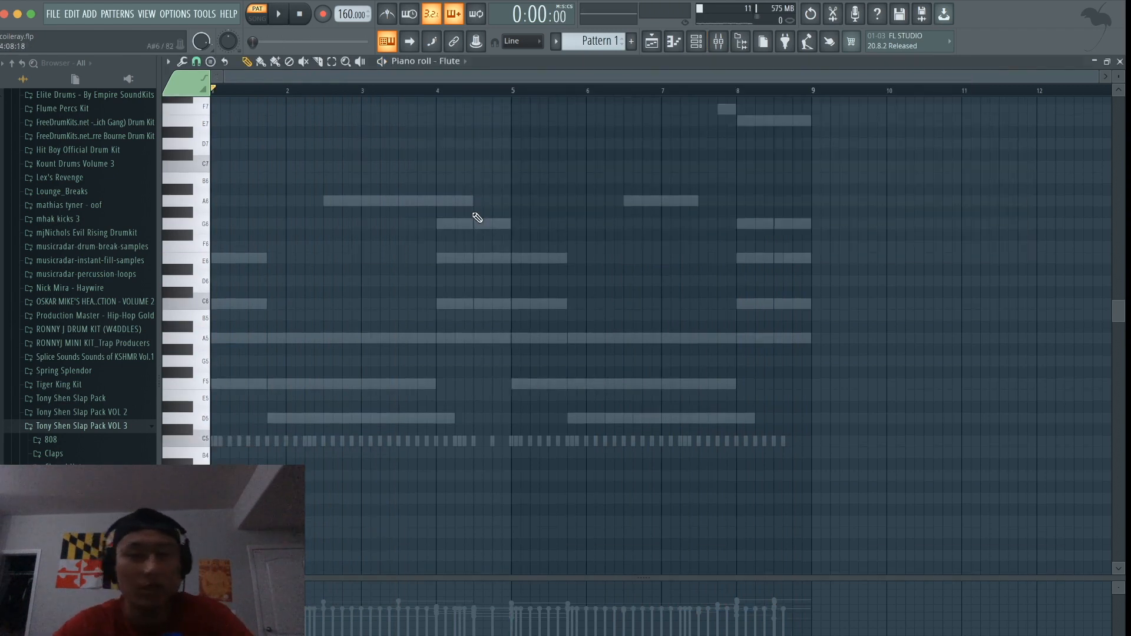
click(231, 315)
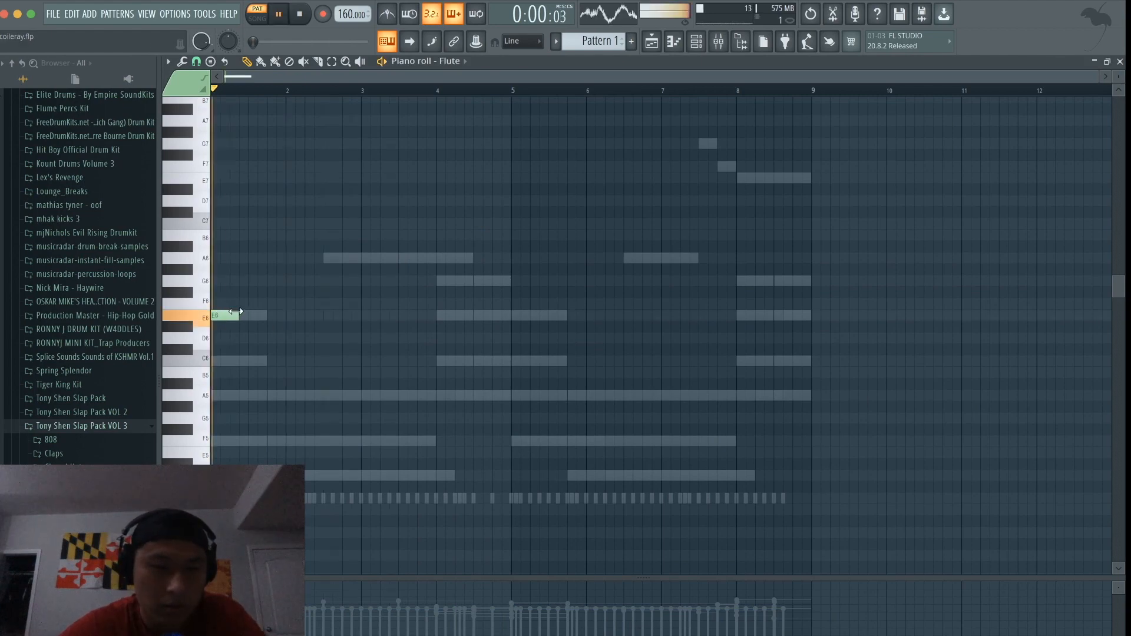
click(269, 396)
key(space)
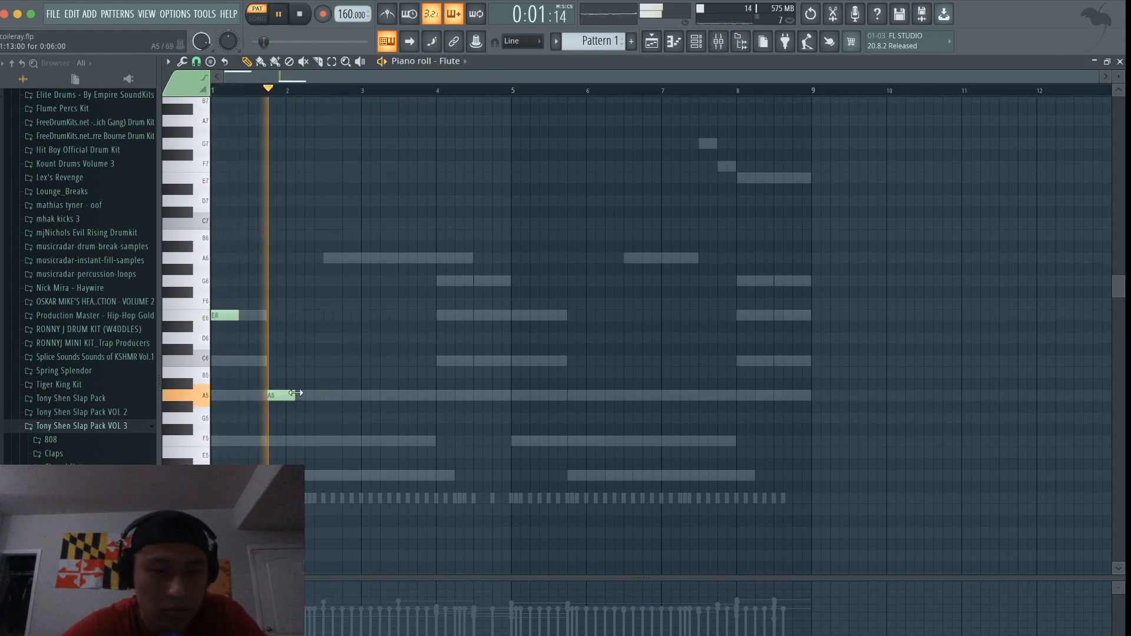
Step: Add a C6 Flute note at the start of bar 2 and shorten the A5 note to four steps, checking by playback
key(space)
click(288, 371)
drag(288, 358, 288, 360)
key(space)
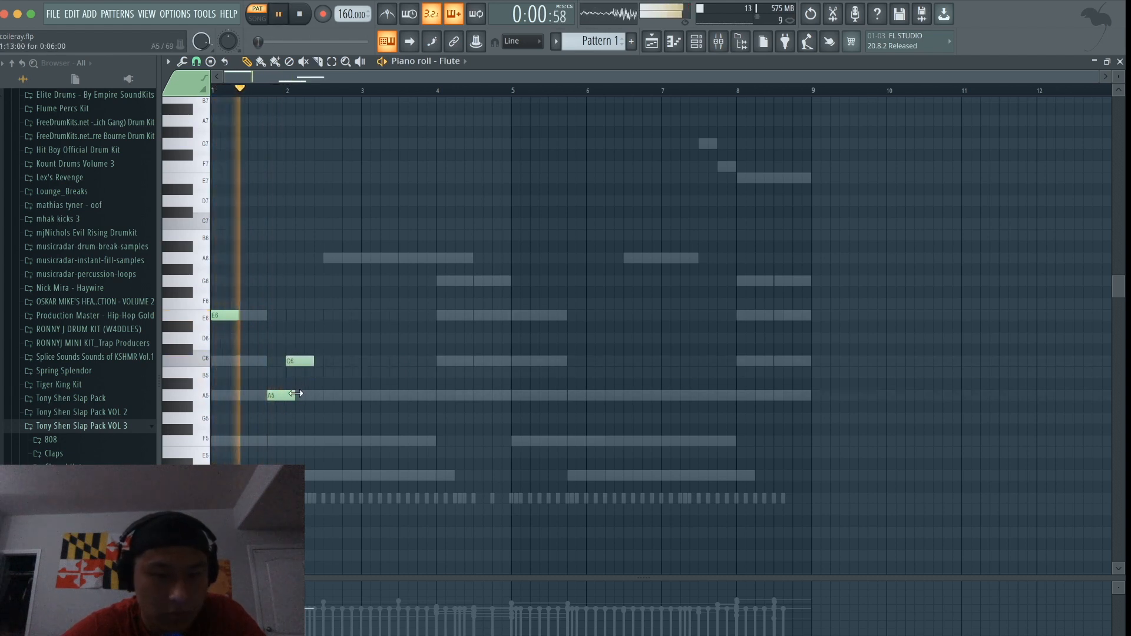
key(space)
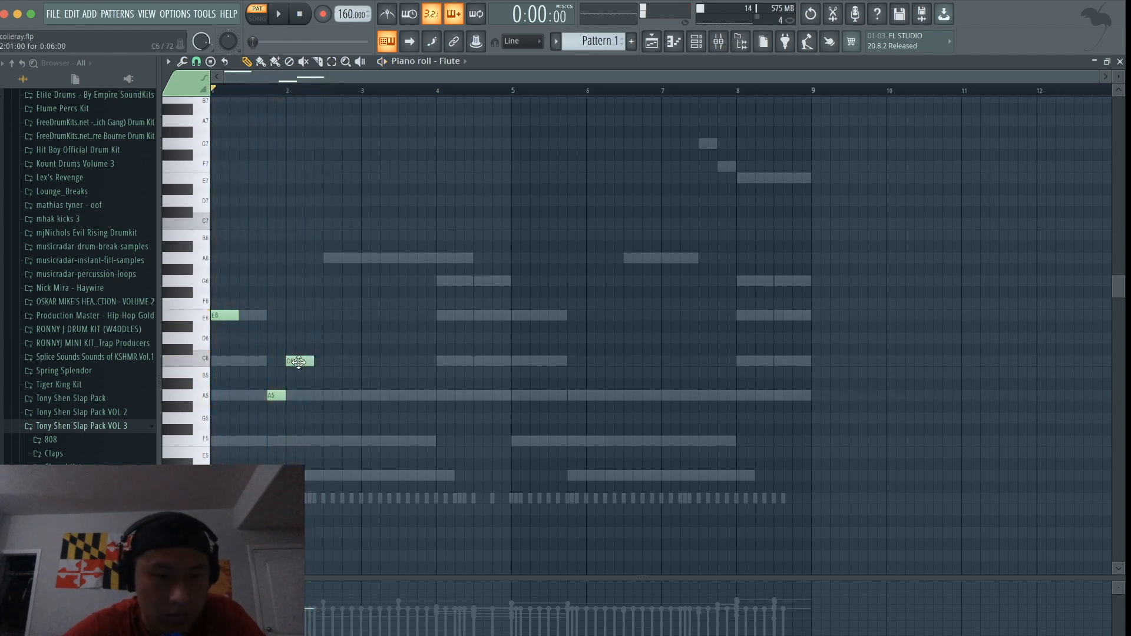
Step: Retime the Flute phrase: E6 four steps long, A5 on step 5 for eight steps, and C6 on step 13 of bar 1 for twelve steps
drag(269, 394, 232, 395)
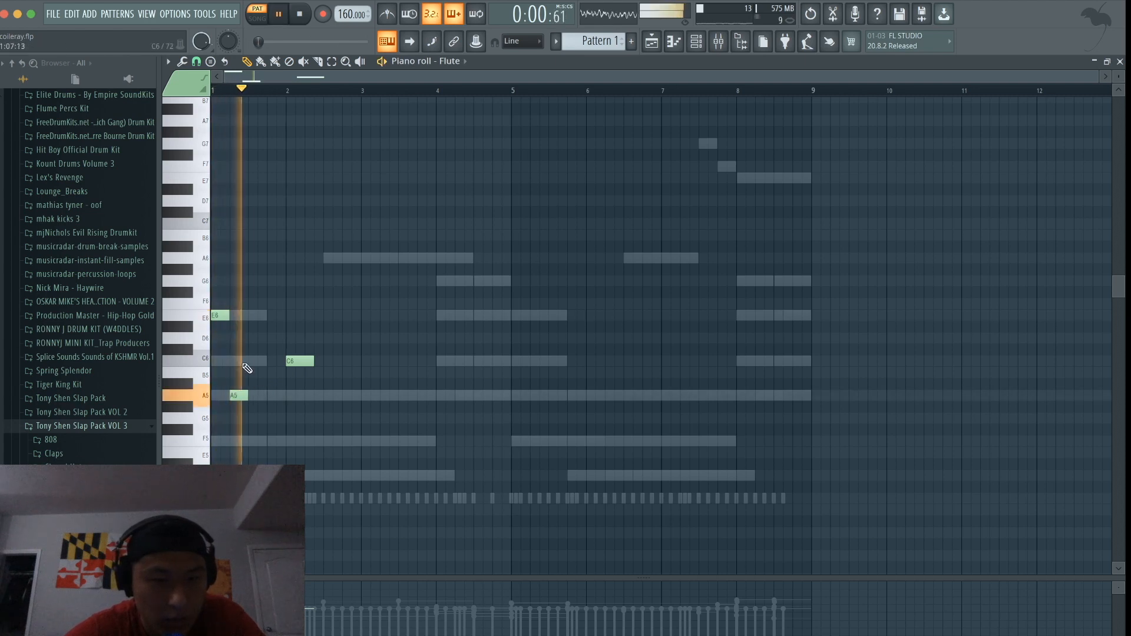
key(space)
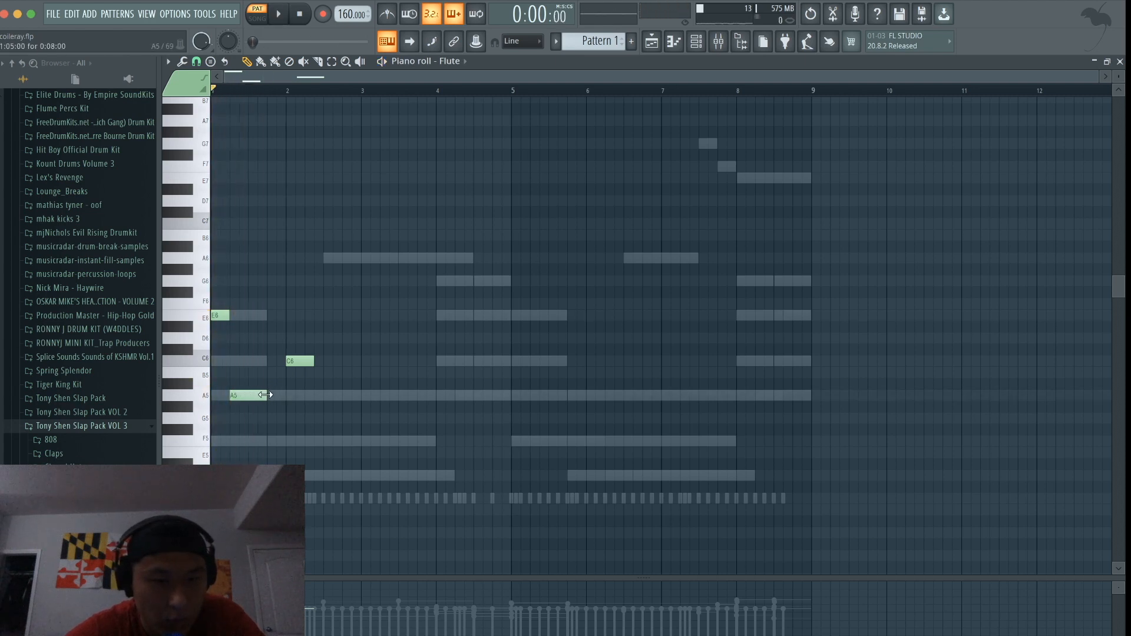
key(space)
drag(297, 364, 324, 359)
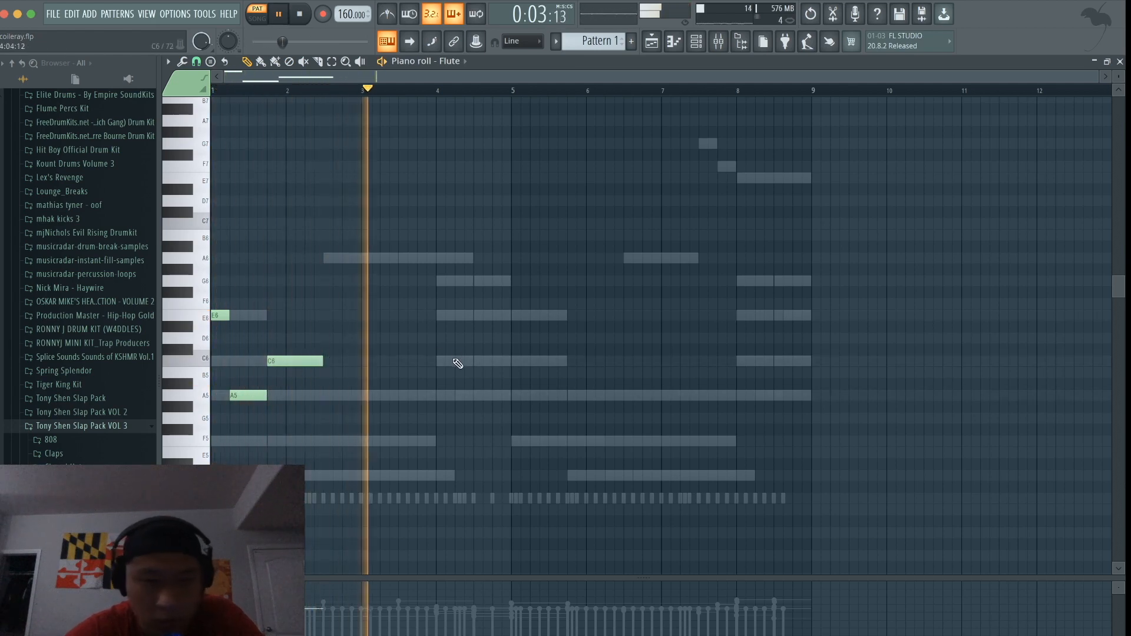
key(space)
Step: Add four-step Flute notes in bar 4: G6 on step 1, C6 on step 5 and E6 on step 9
ctrl+scroll(451, 318, up, 2)
click(419, 280)
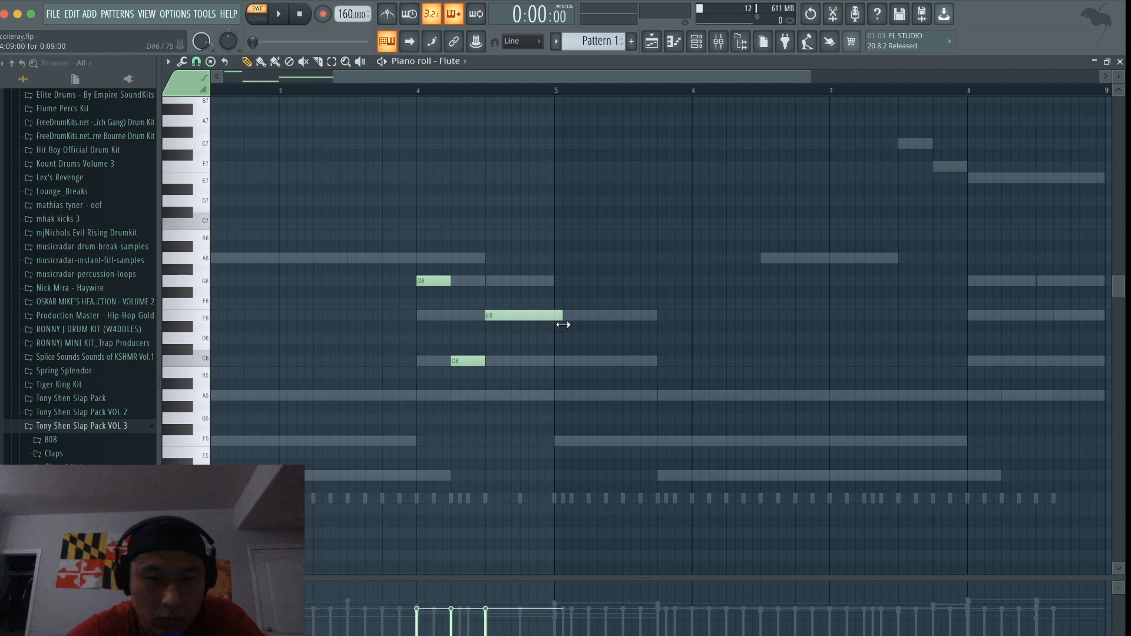
ctrl+scroll(548, 331, down, 2)
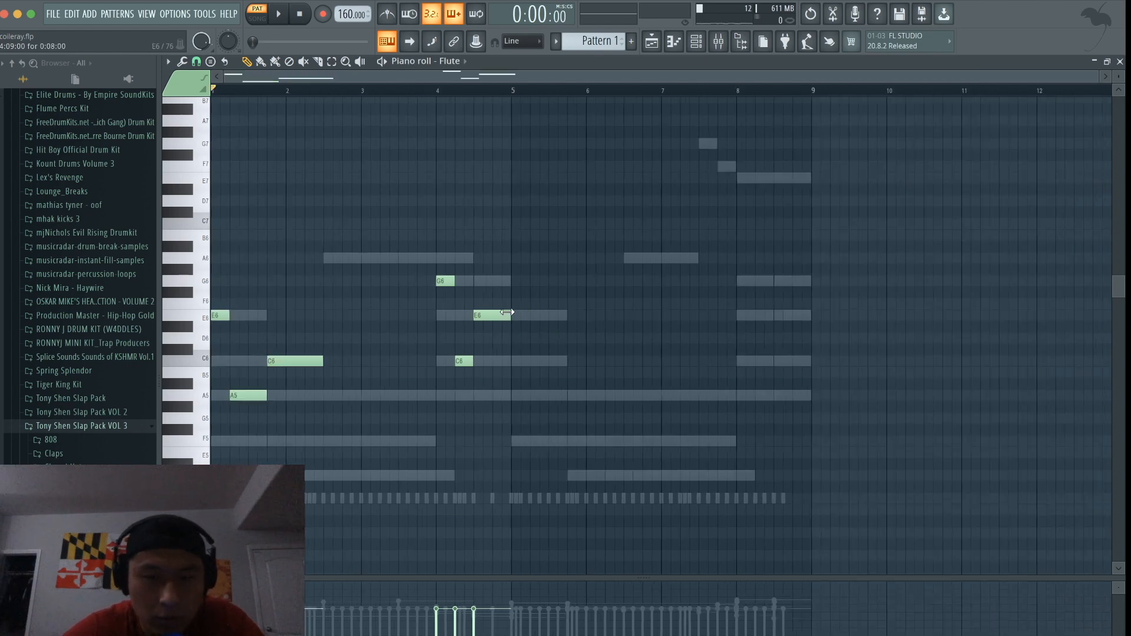
scroll(494, 321, up, 1)
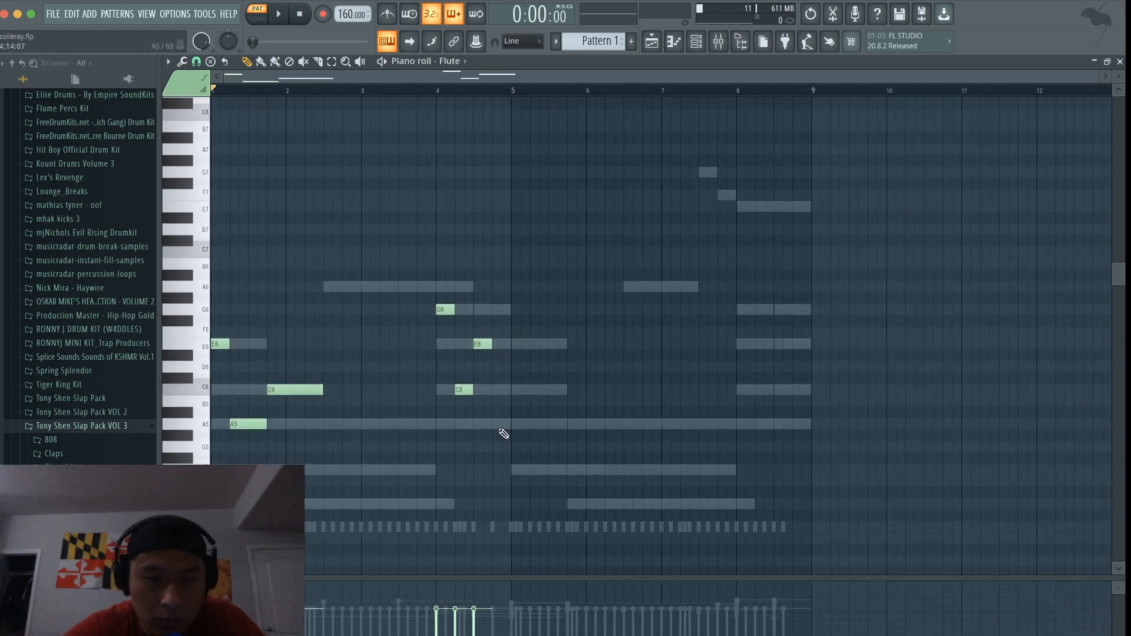
Step: Finish the bar 4 Flute run with a four-step A5 on step 13 and duplicate the four-bar melody into bars 5 to 8
key(space)
drag(550, 470, 211, 300)
key(ctrl+b)
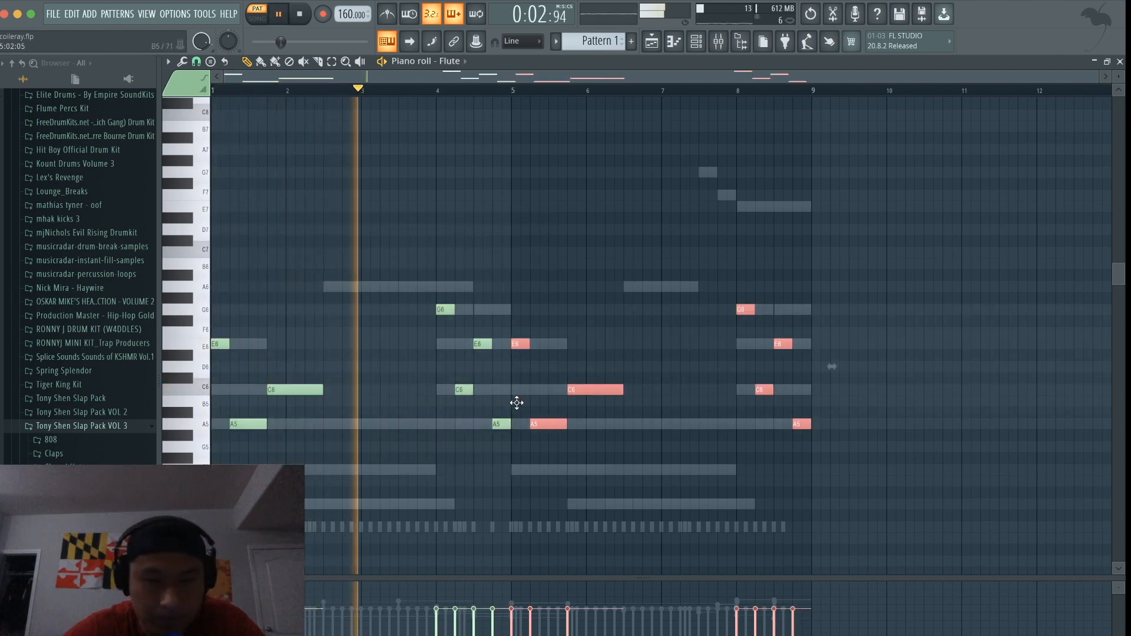
click(521, 387)
ctrl+scroll(523, 386, up, 1)
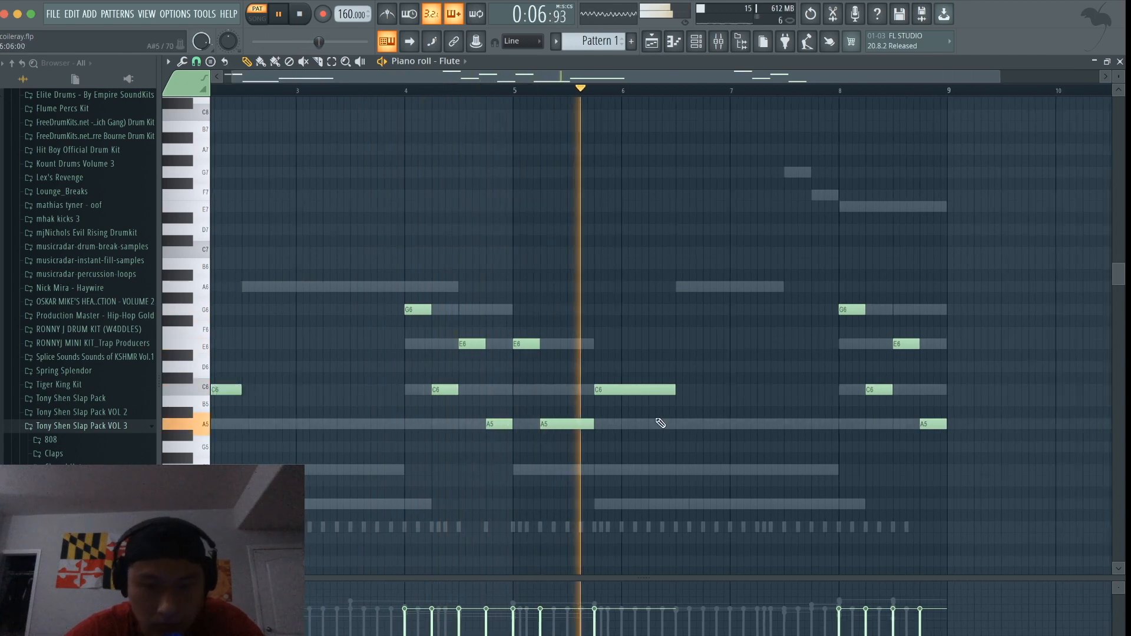
Step: Add a four-step A6 Flute note at the start of bar 7, then move it to step 5 after listening to the phrase
ctrl+scroll(665, 418, up, 2)
click(678, 287)
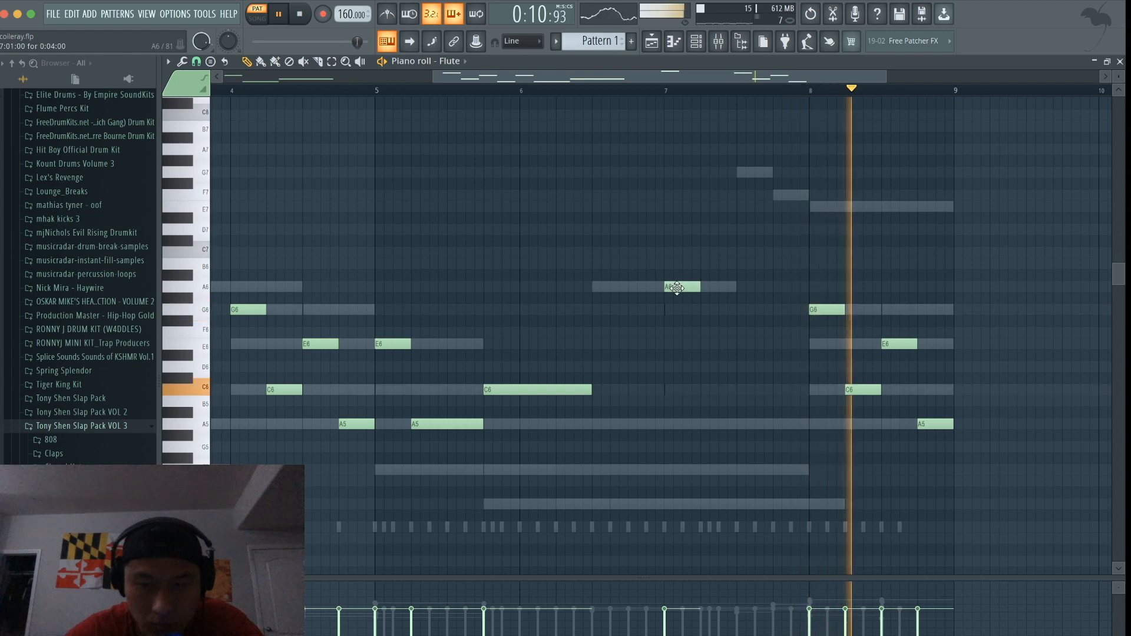
right_click(677, 288)
right_click(677, 288)
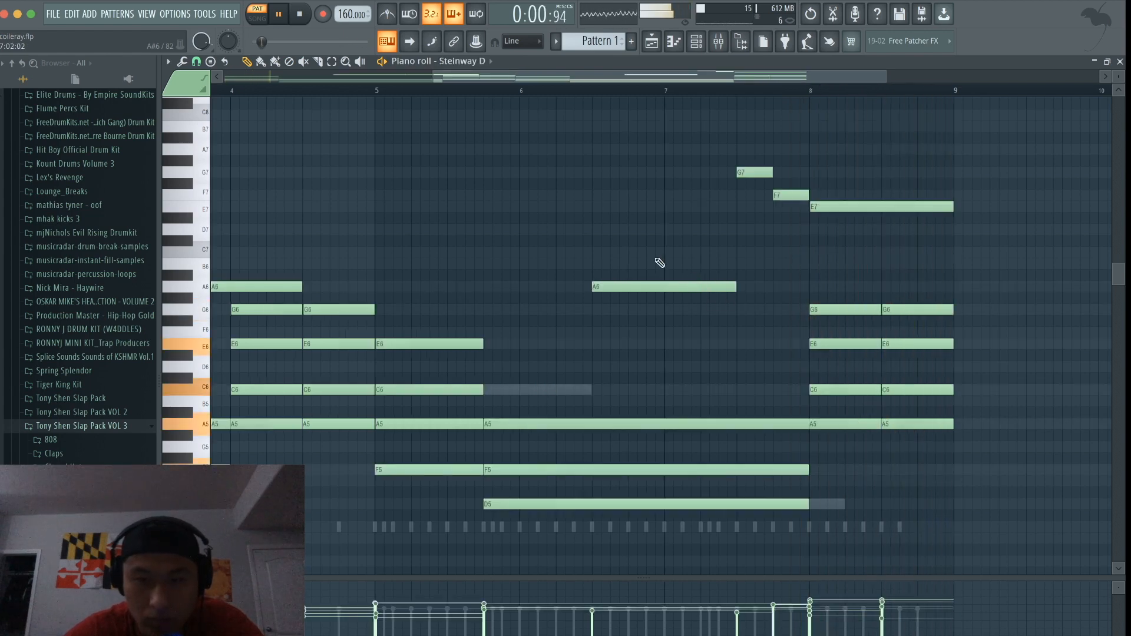
double_click(551, 390)
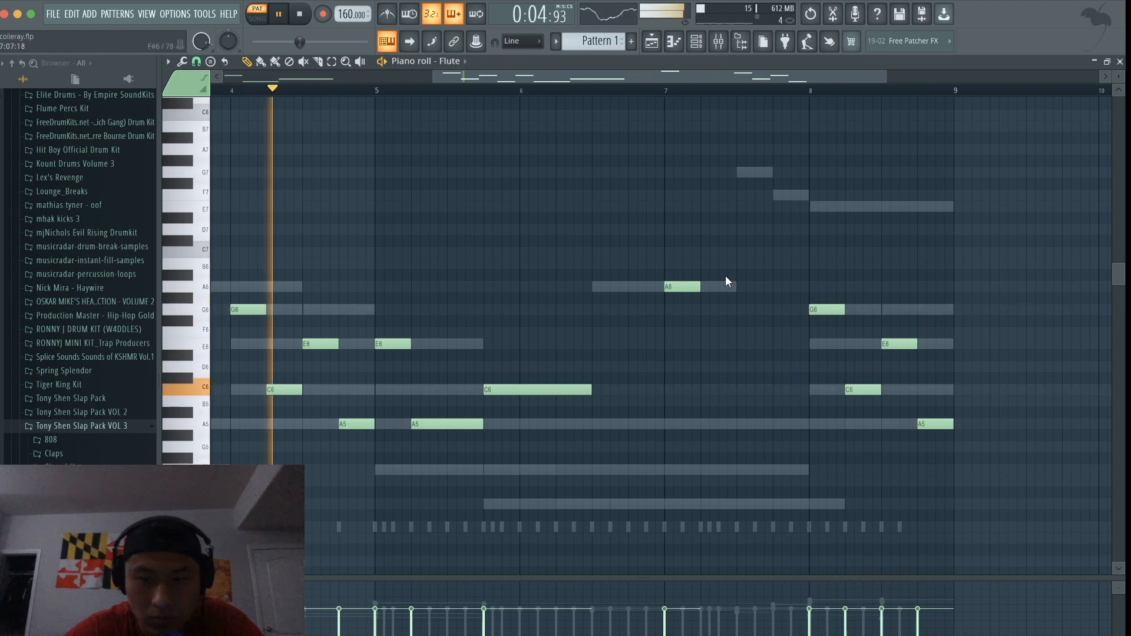
scroll(790, 295, down, 3)
scroll(889, 318, up, 3)
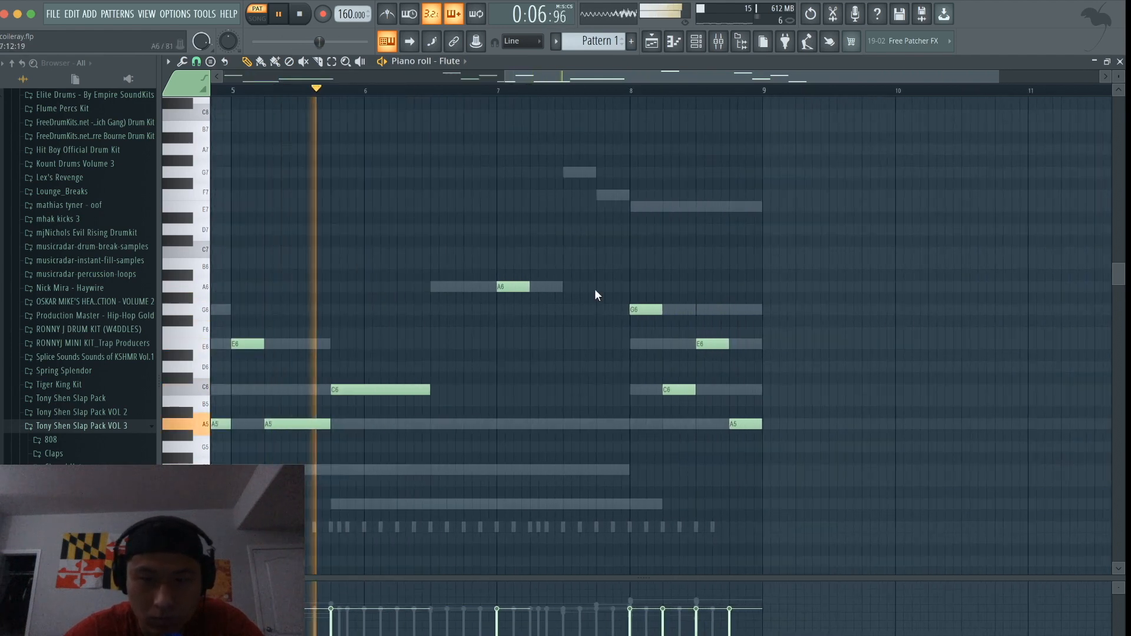
scroll(595, 294, down, 3)
scroll(704, 292, up, 3)
key(space)
drag(590, 287, 622, 282)
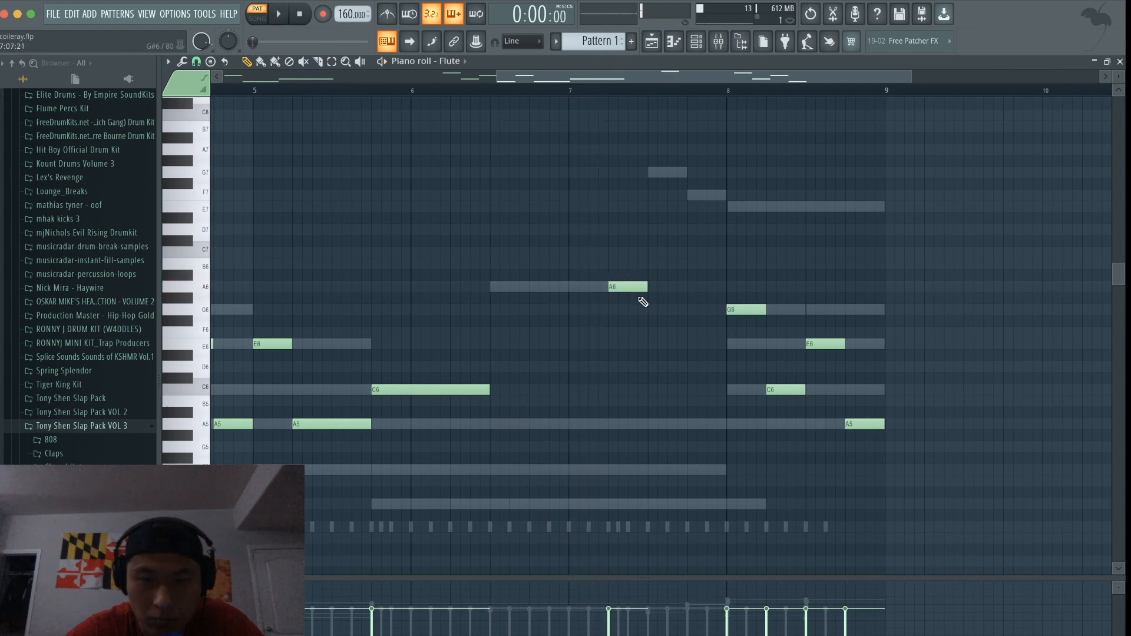
Step: Move the A6 note to step 9 of bar 7, start G6 on step 13 for eight steps, and play from bar 5
click(255, 90)
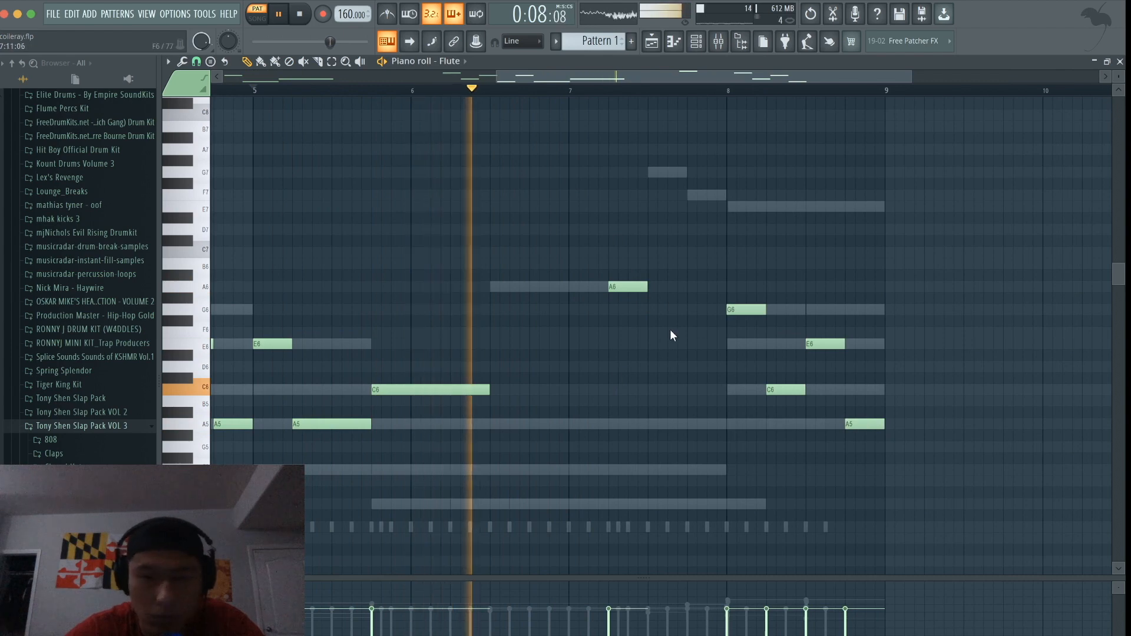
key(space)
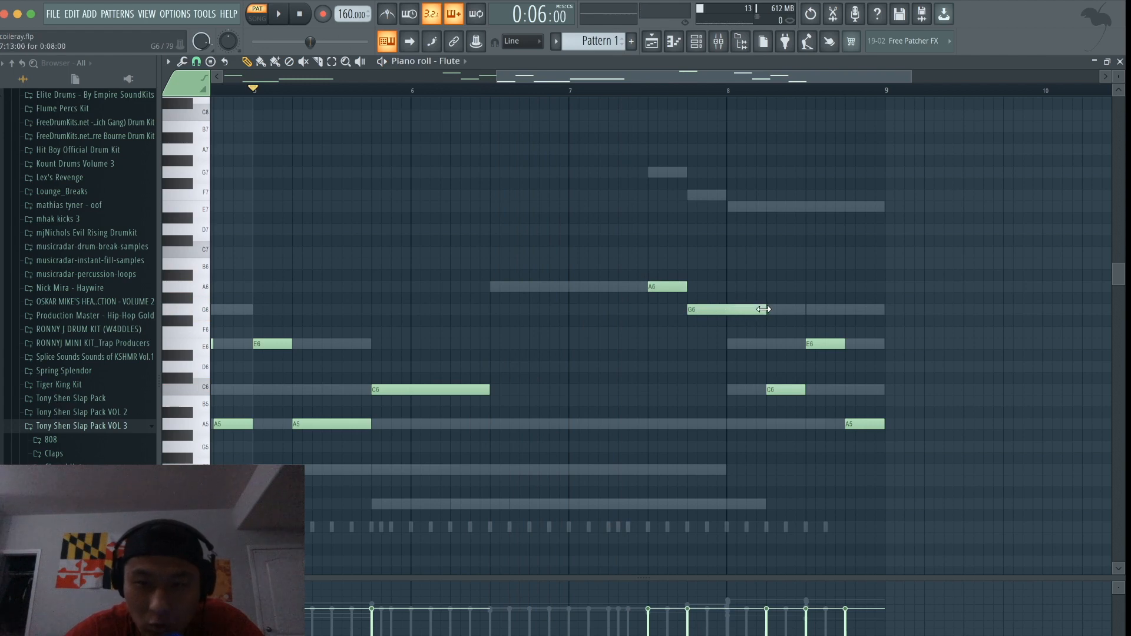
key(space)
scroll(690, 215, down, 2)
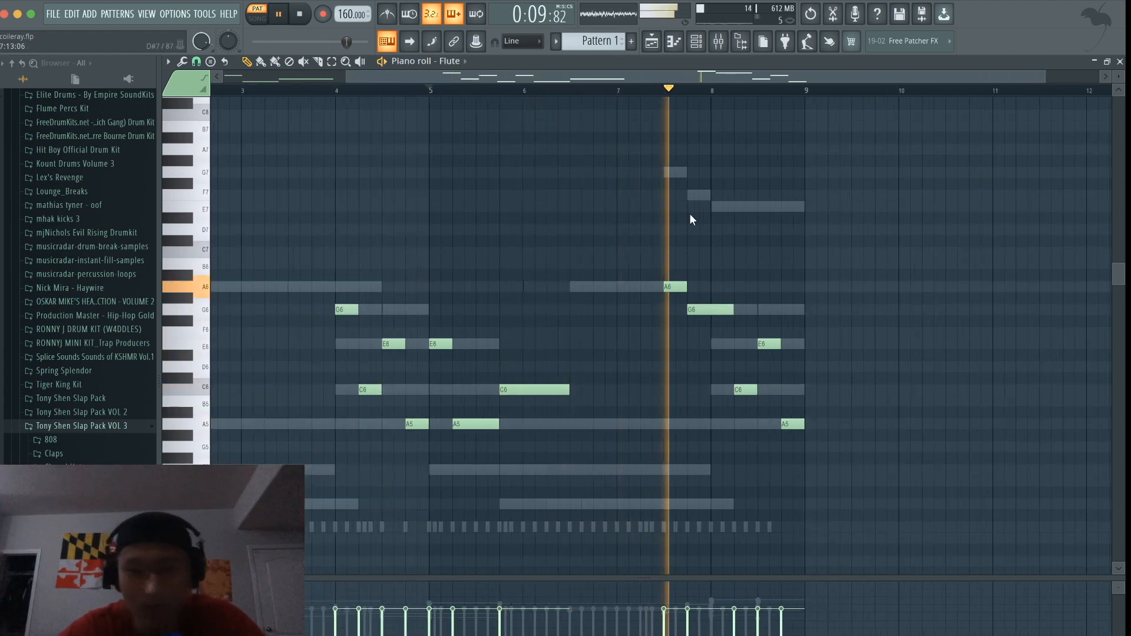
scroll(788, 225, down, 1)
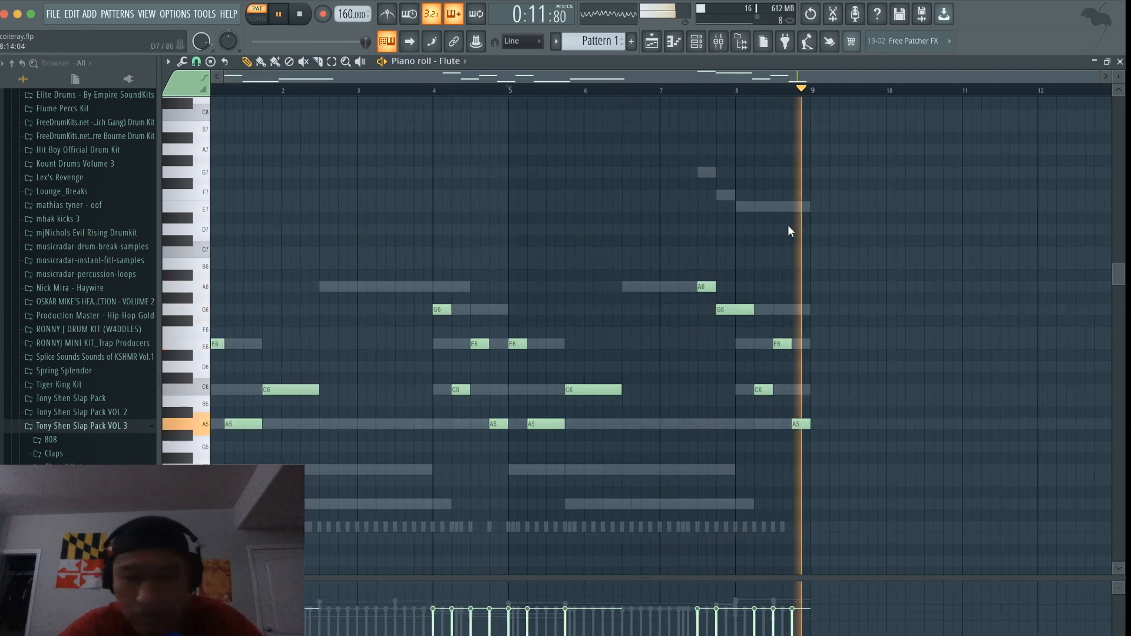
key(space)
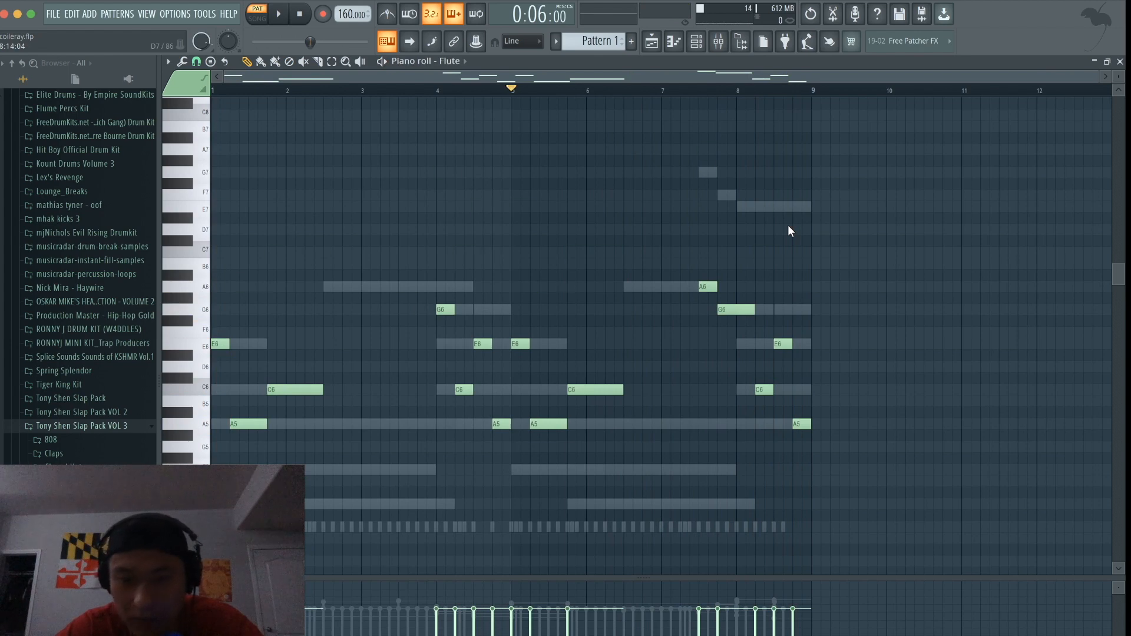
Step: Transpose the whole Flute melody up one octave and play it from the start
key(ctrl+Up)
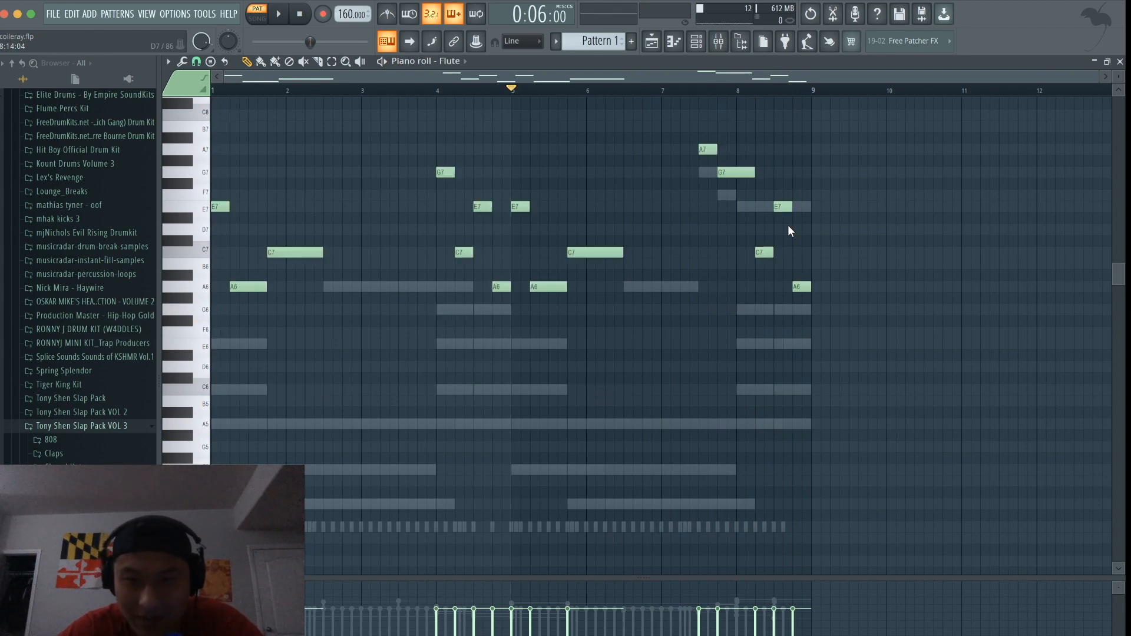
scroll(788, 226, up, 3)
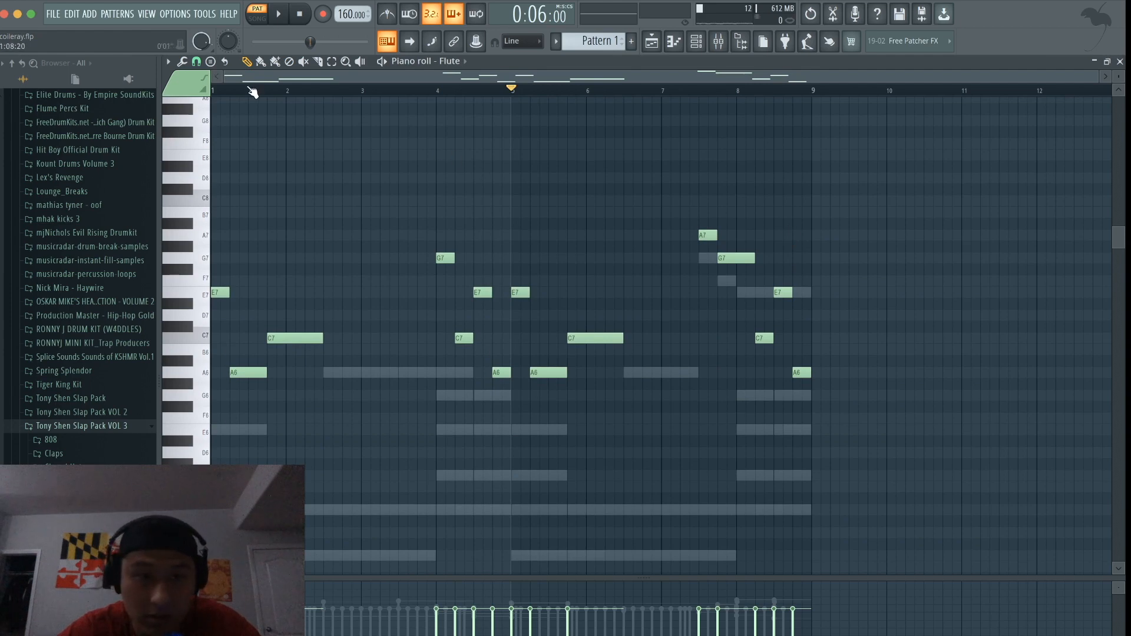
key(space)
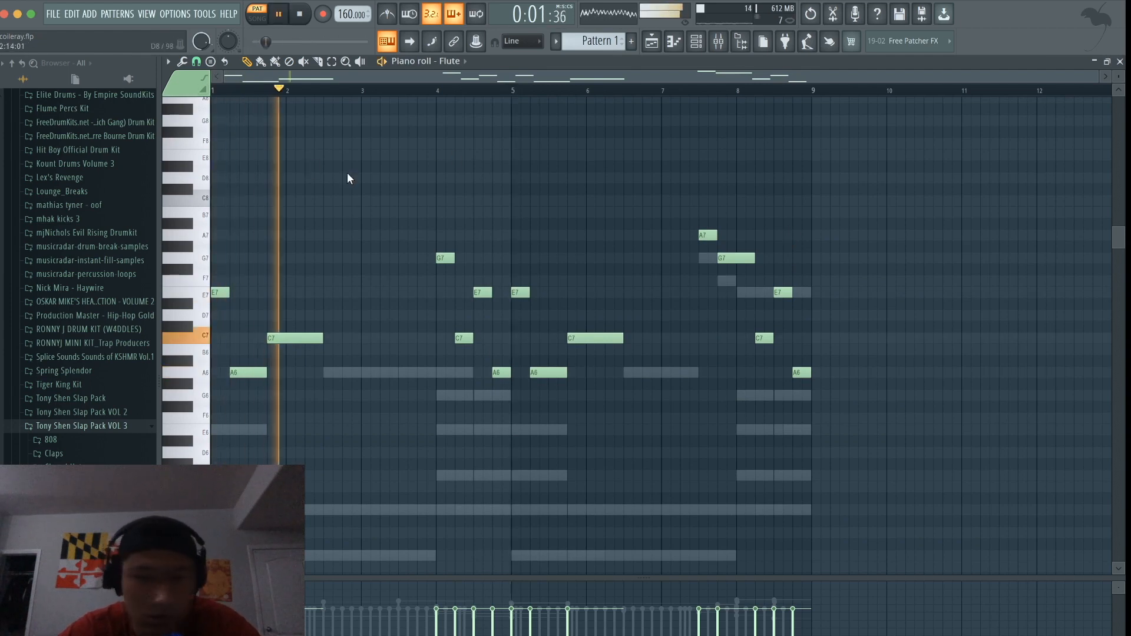
Step: Select all eight channels and route each to its own mixer track, starting with Steinway D on insert 1
click(696, 41)
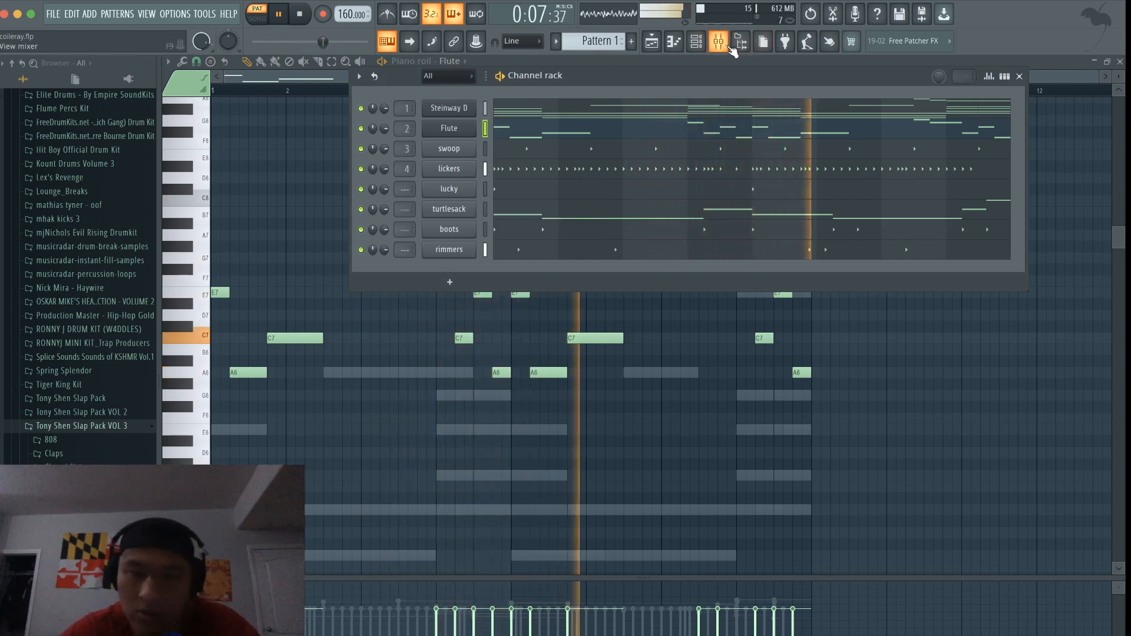
key(space)
key(ctrl+a)
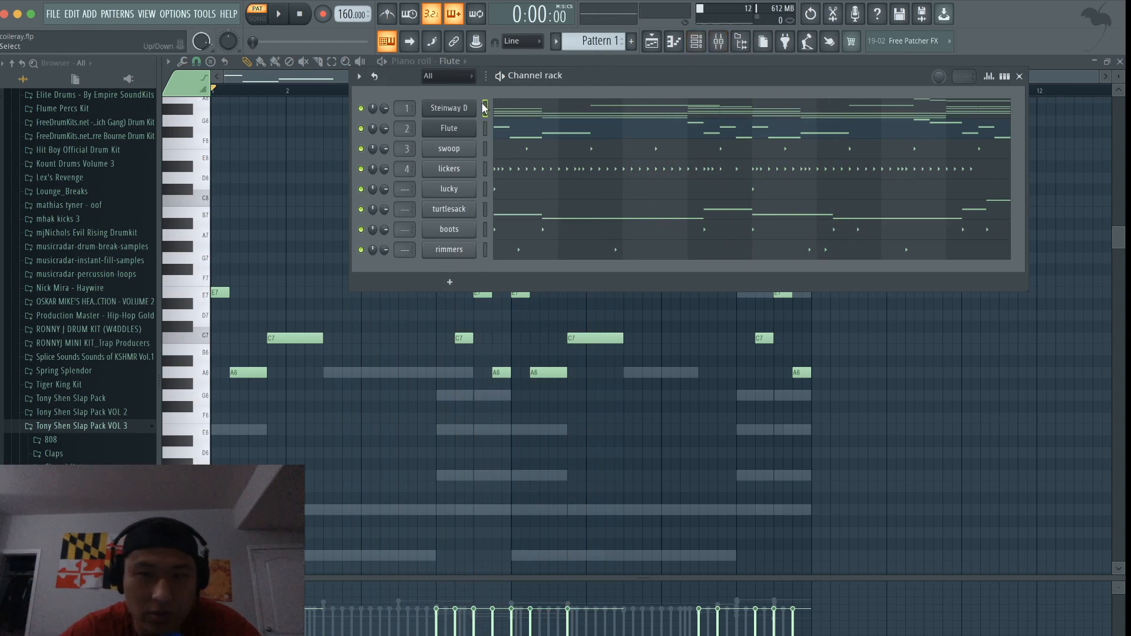
click(718, 43)
click(268, 210)
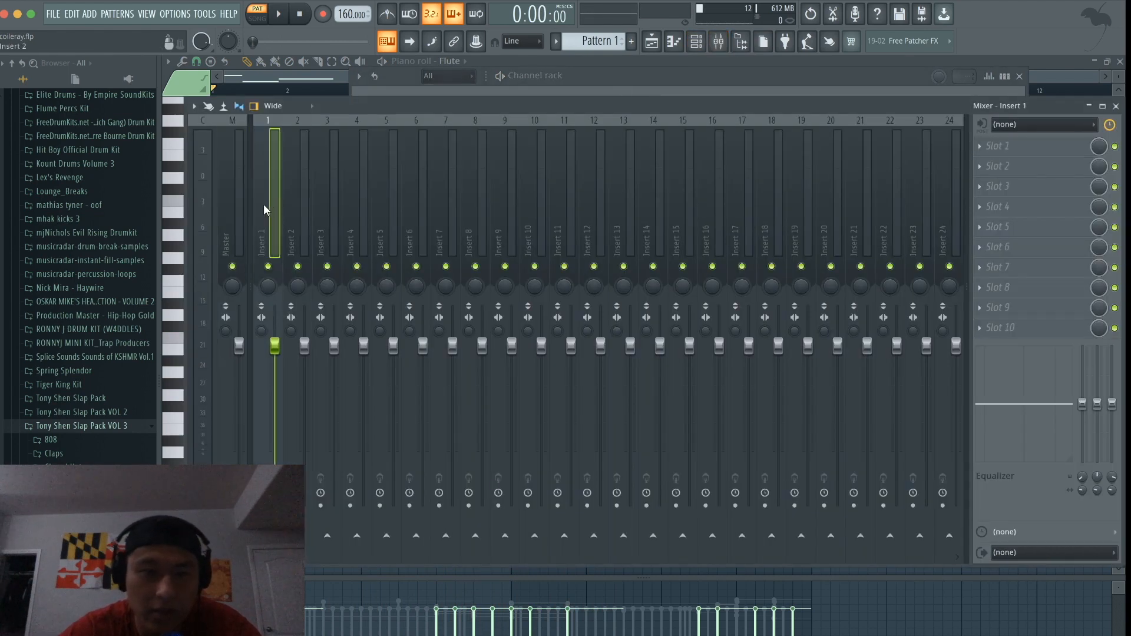
key(ctrl+l)
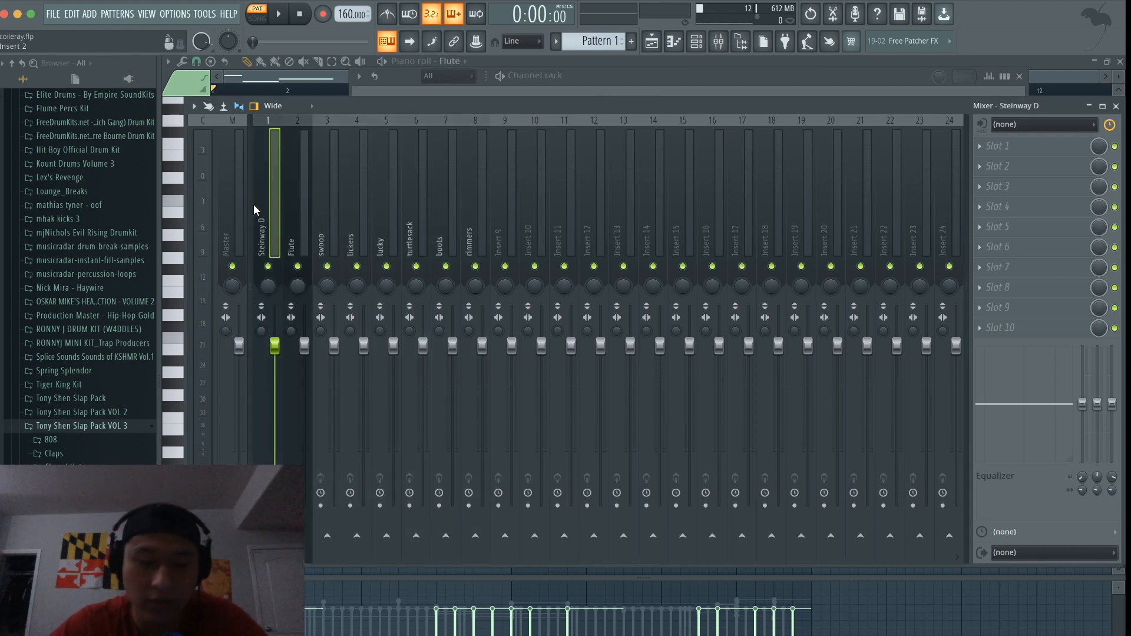
Step: Solo the Steinway D mixer track during playback and load Fruity Parametric EQ 2 in its first effect slot
click(291, 197)
click(273, 194)
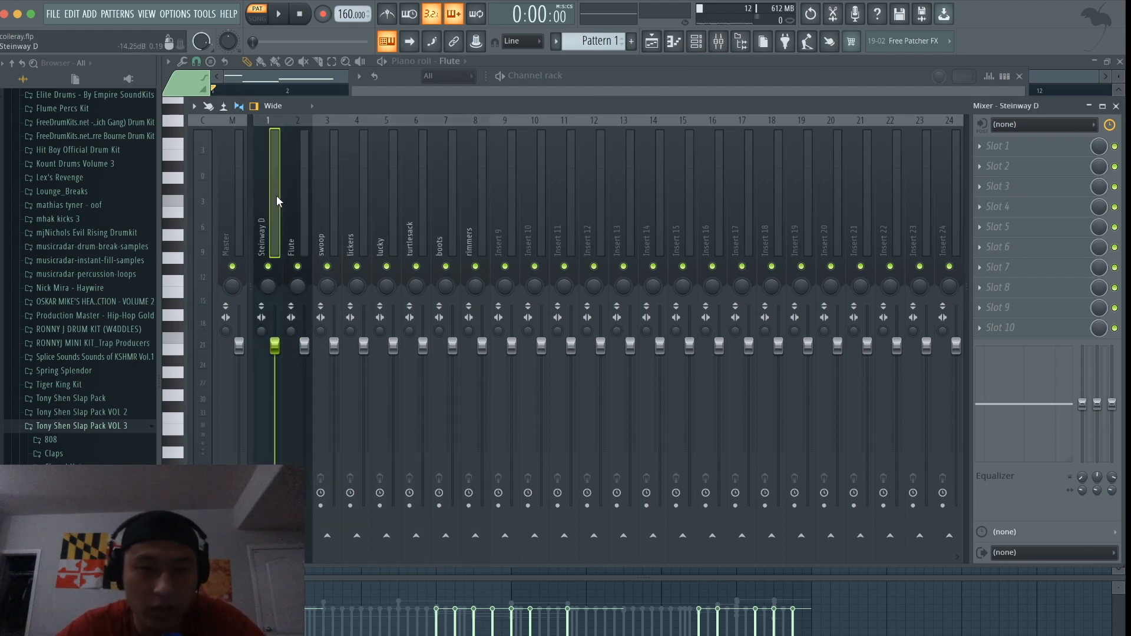
right_click(269, 265)
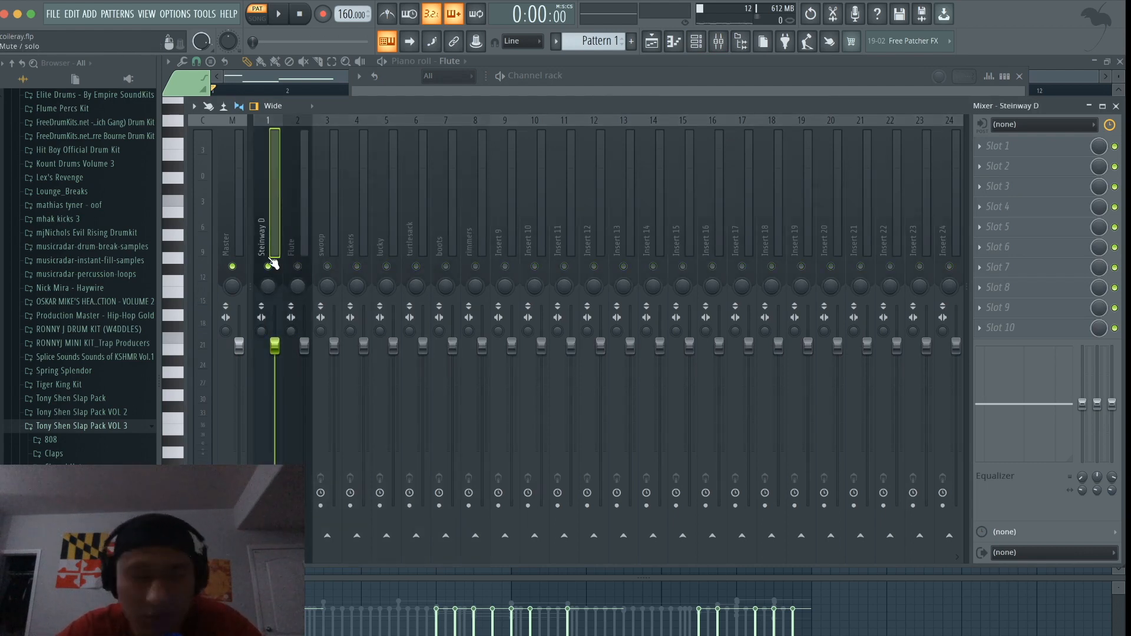
key(space)
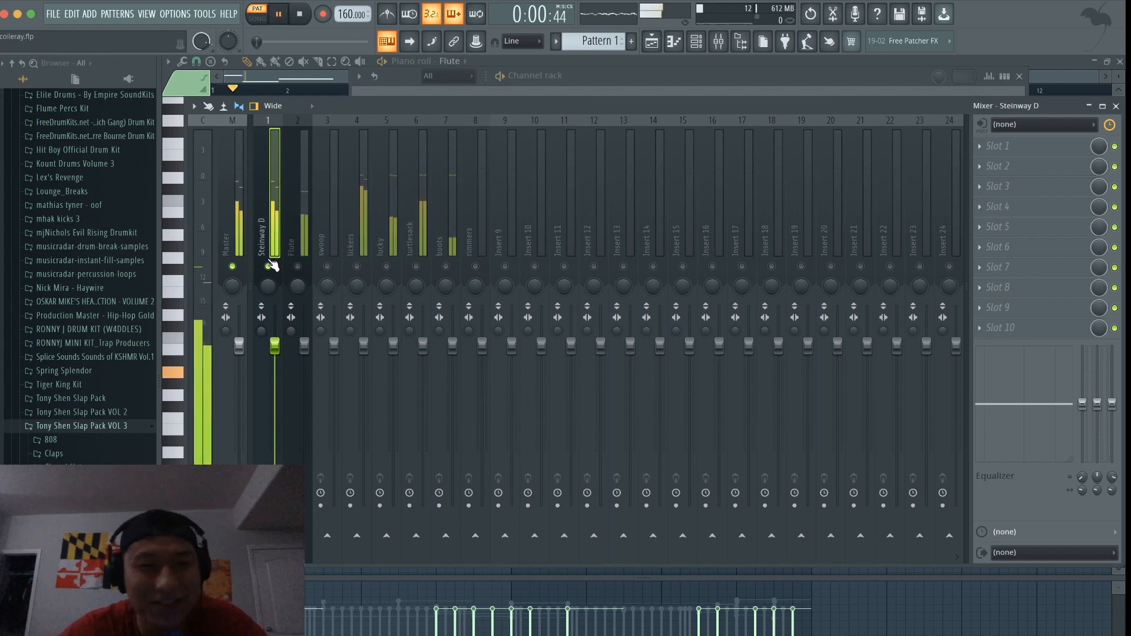
click(1032, 152)
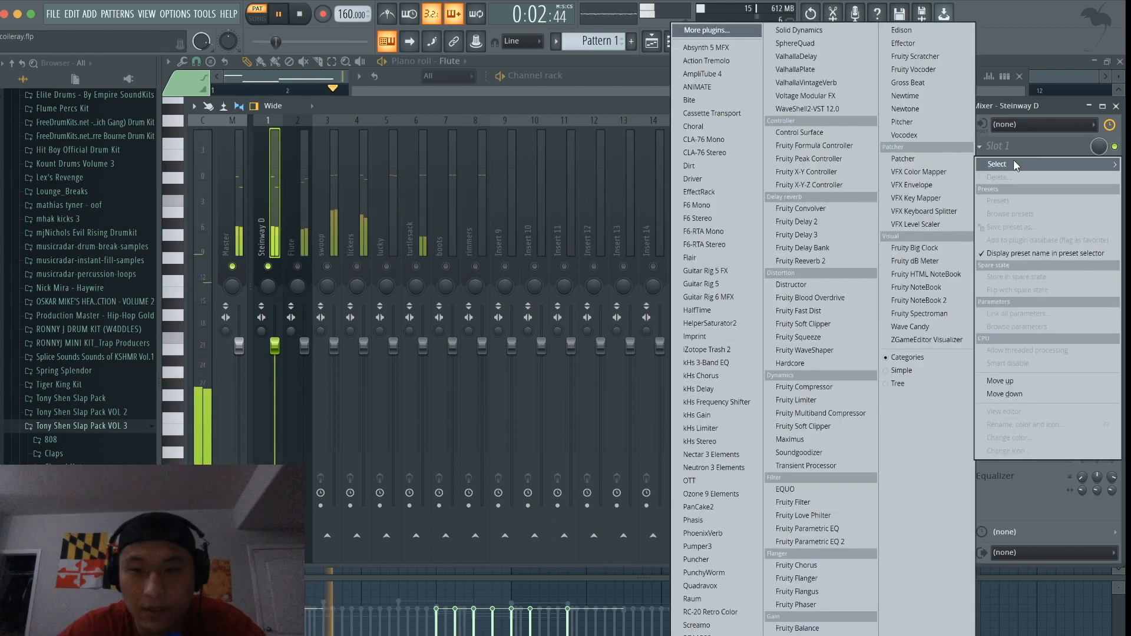
click(807, 541)
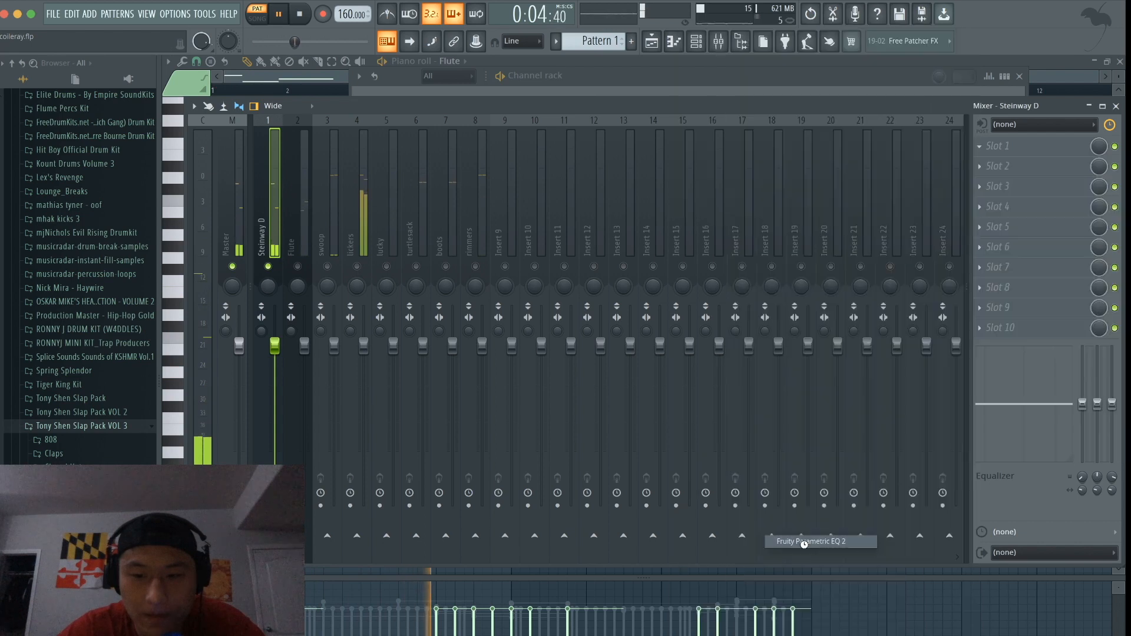
Step: Shape the Steinway D EQ with a steep band 1 high-pass in the low mids and a band 7 high-shelf cut near 3.5 kHz
key(space)
drag(553, 201, 554, 192)
key(space)
drag(297, 271, 353, 272)
key(space)
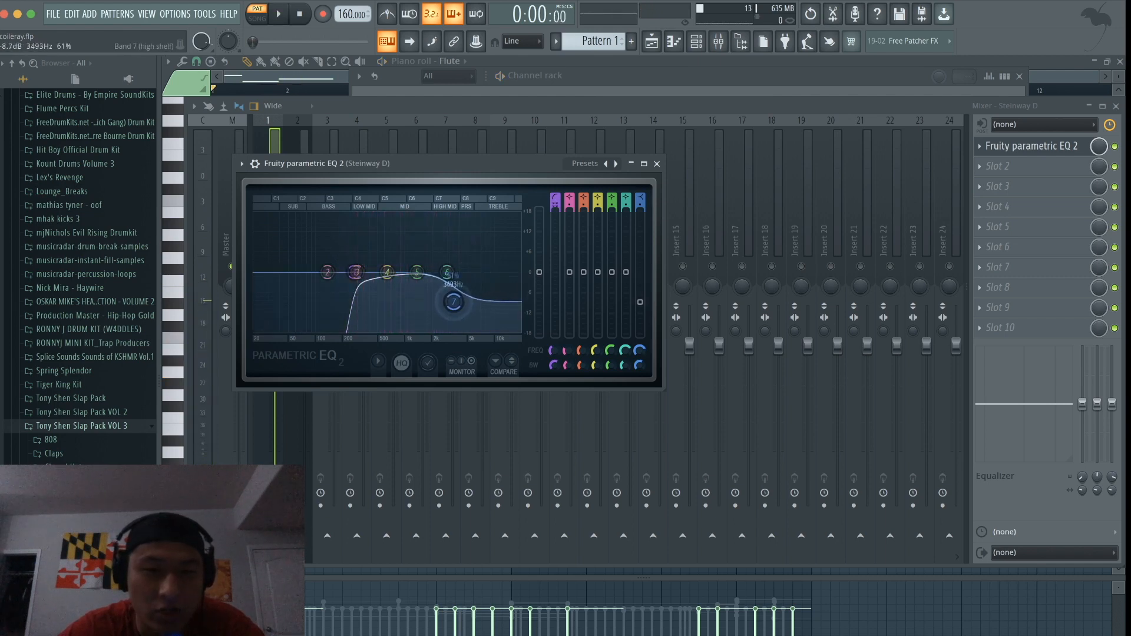
key(space)
drag(449, 305, 453, 307)
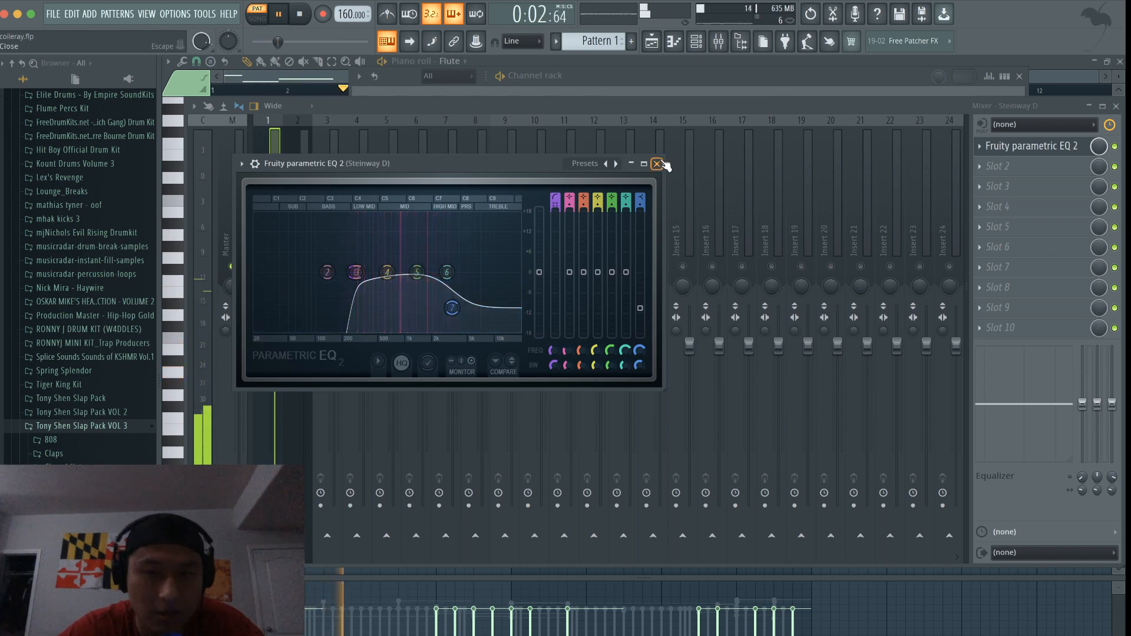
click(656, 163)
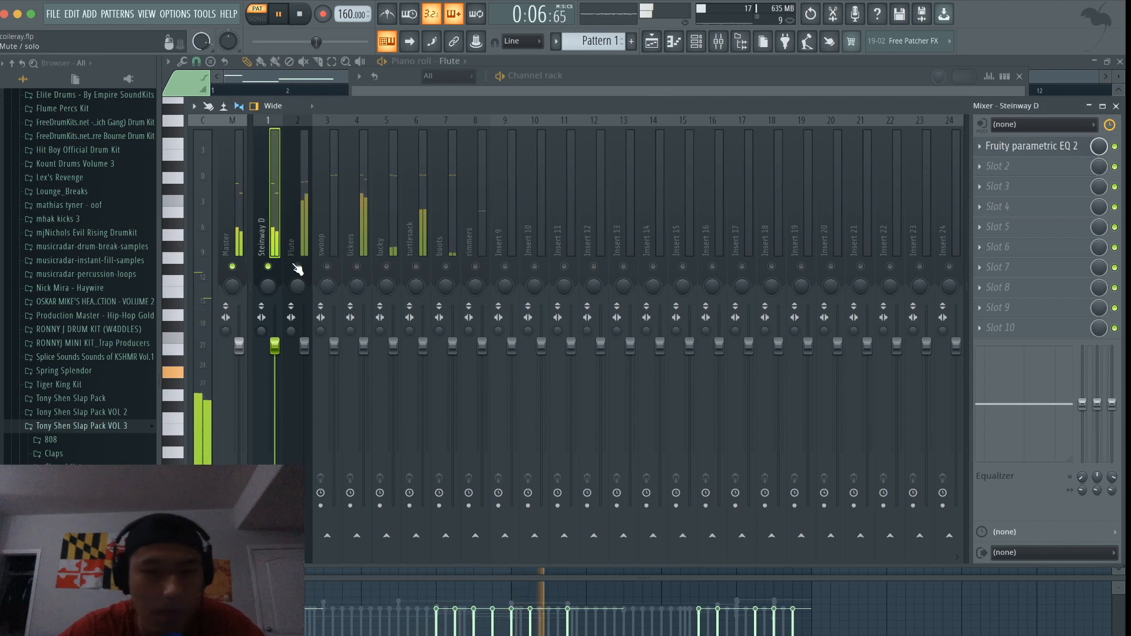
Step: Add Fruity Reeverb 2 to Steinway D's second effect slot with 50% wet level and room size 83, and lower the track's volume
key(space)
click(1015, 167)
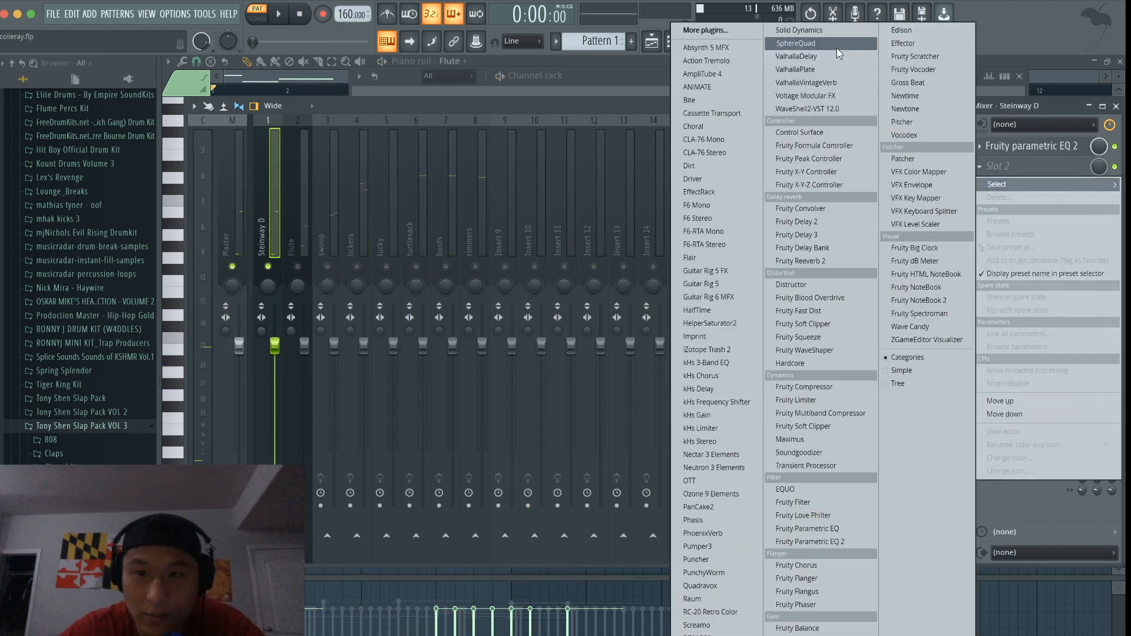
click(813, 261)
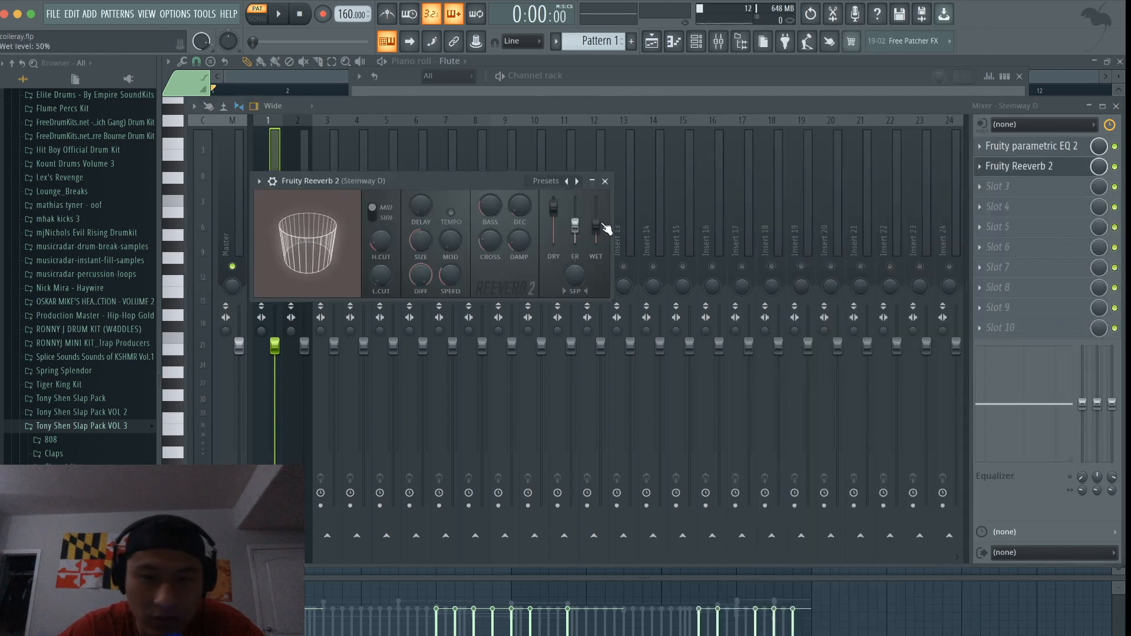
key(space)
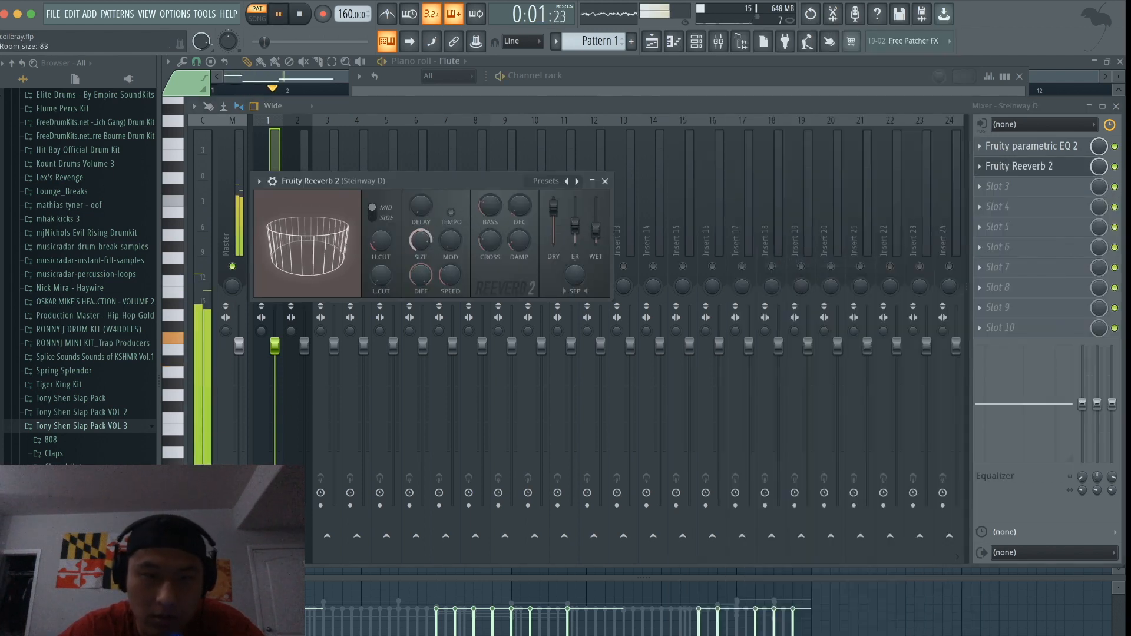
click(605, 181)
drag(274, 346, 275, 421)
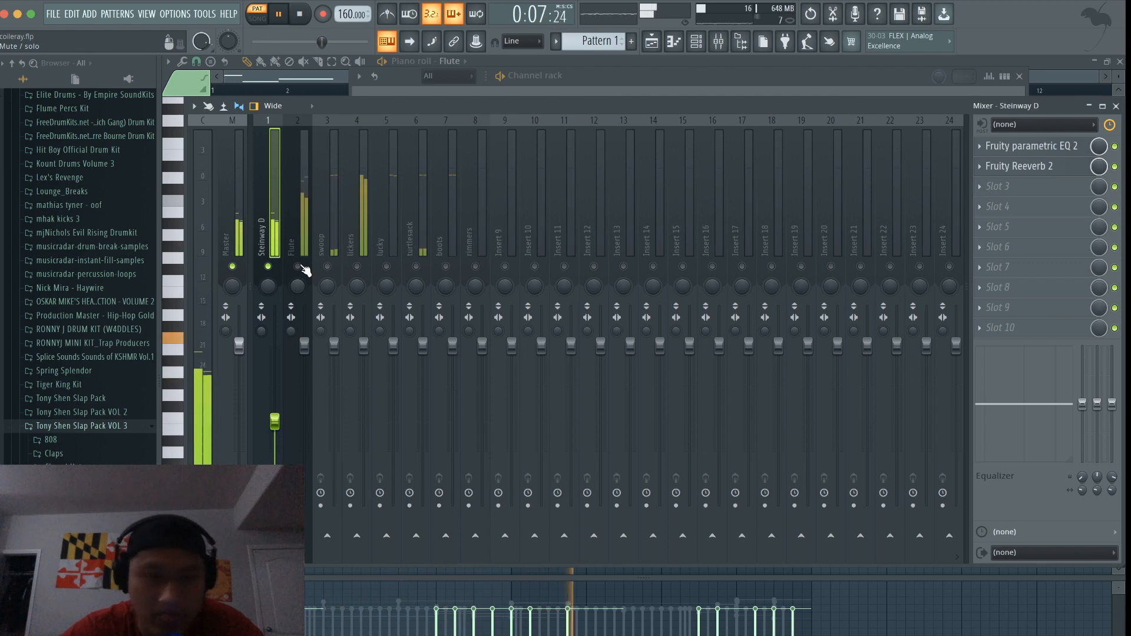
Step: Solo the Flute mixer track and load Fruity Parametric EQ 2 in its first effect slot
click(306, 346)
click(1013, 146)
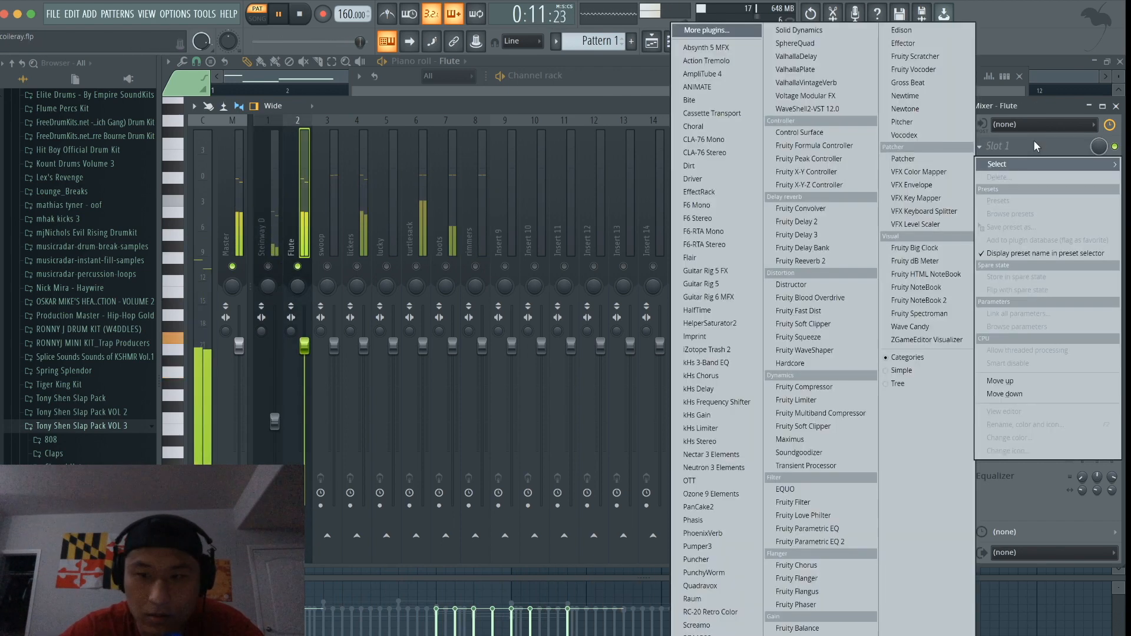
click(825, 541)
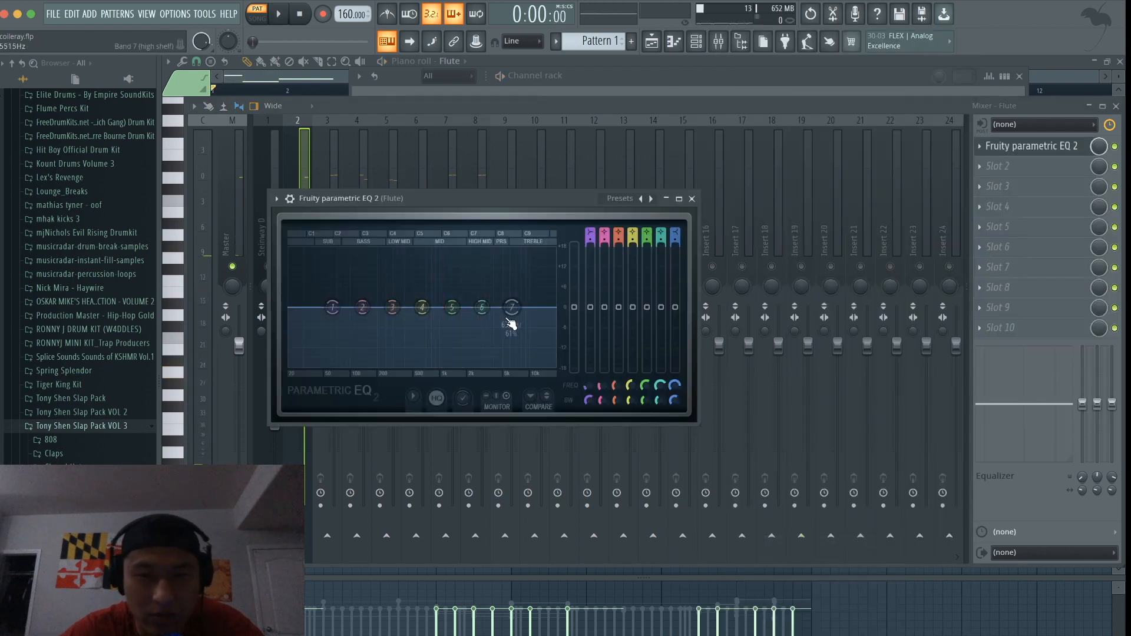
Step: Cut the Flute's highs with the band 7 high shelf and set a band 1 high-pass at 824 Hz, checking by playback
key(space)
drag(511, 307, 486, 346)
key(space)
scroll(593, 232, up, 2)
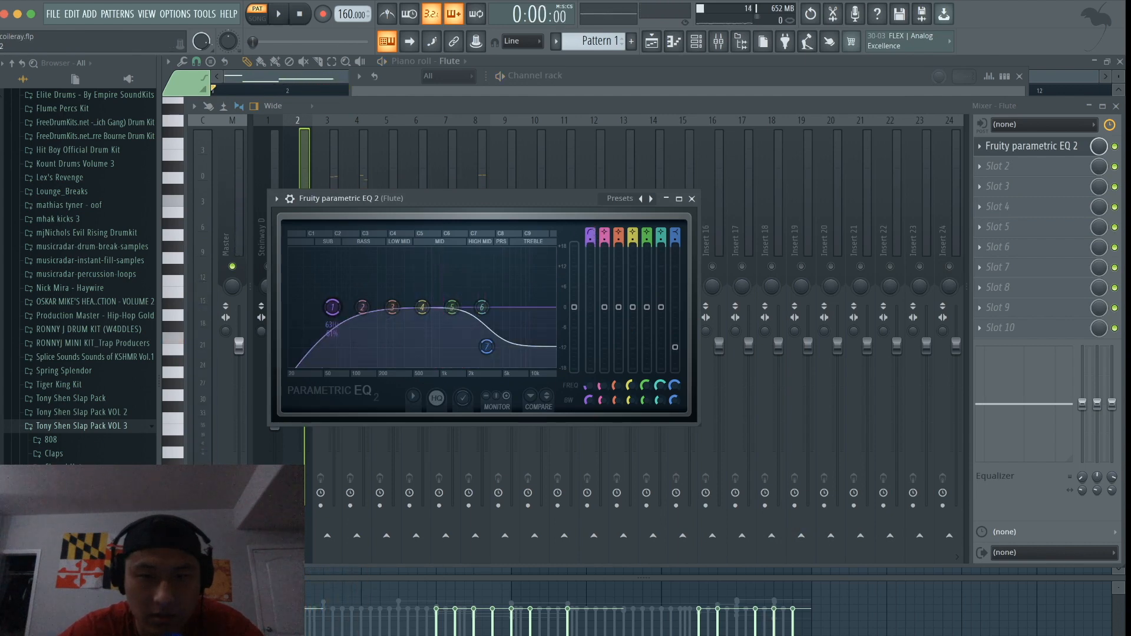
drag(332, 307, 430, 307)
key(space)
key(space)
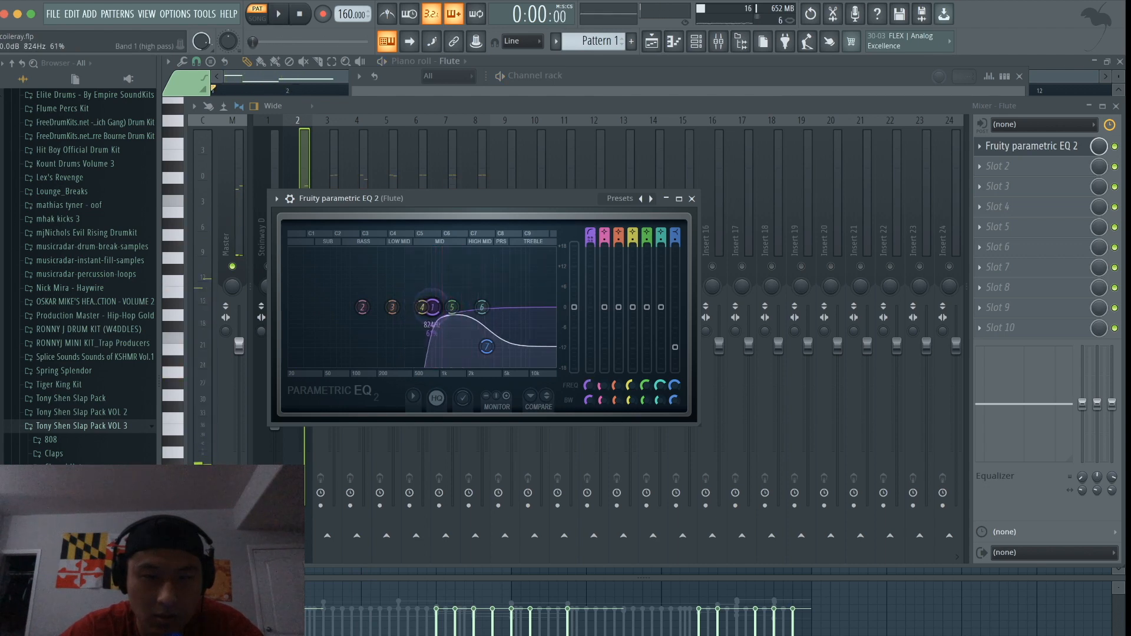
Step: Fine-tune the Flute EQ's band 7 high shelf and add Fruity Reeverb 2 to its second effect slot with a high wet level
drag(486, 346, 499, 343)
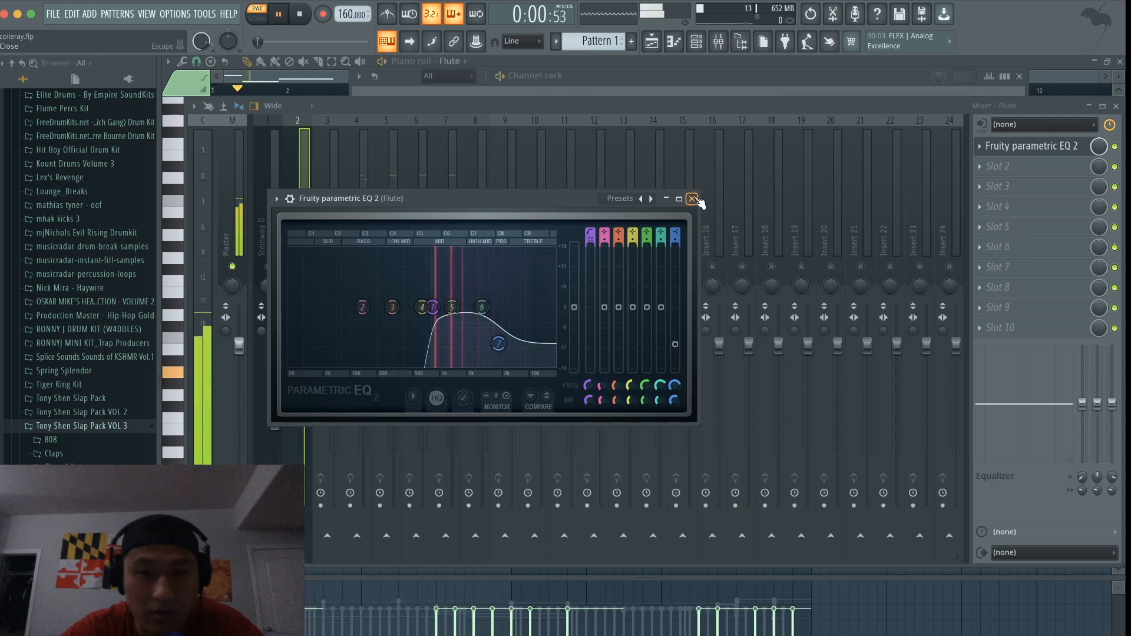
click(692, 199)
click(1033, 160)
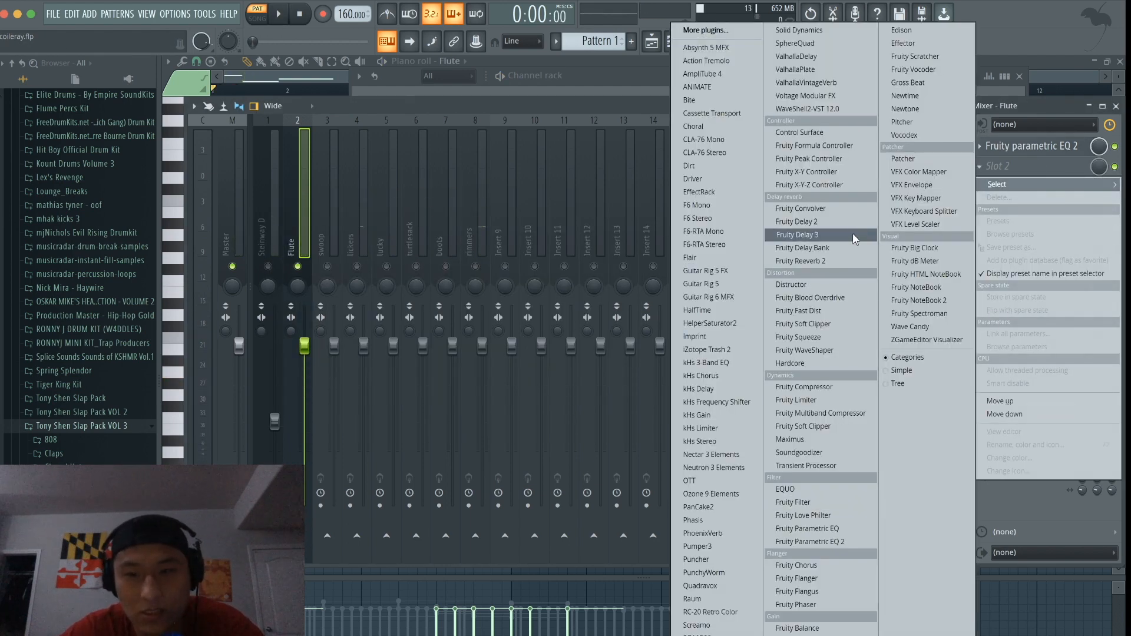
click(834, 261)
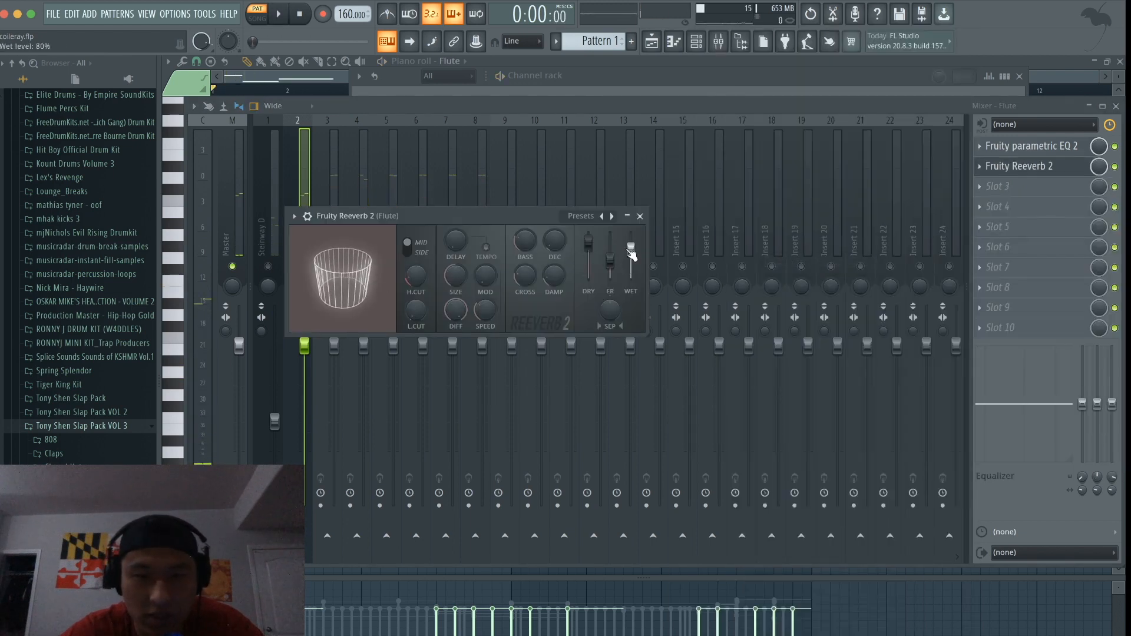
drag(461, 275, 460, 252)
key(space)
drag(632, 248, 632, 252)
click(640, 216)
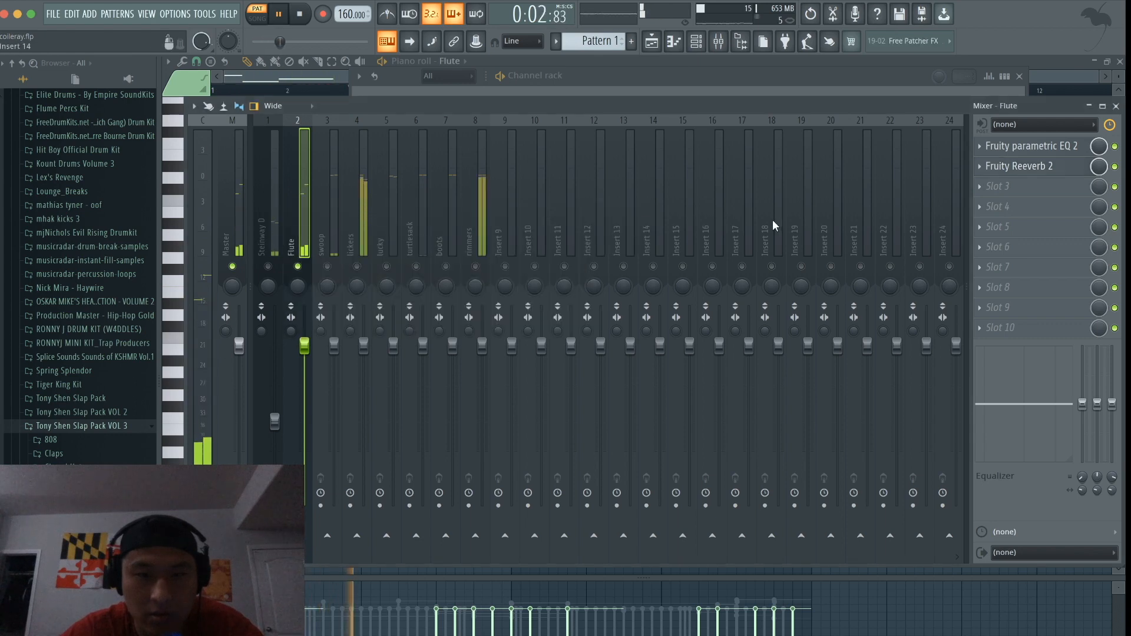
key(space)
Step: Add Fruity Delay 3 to the Flute's third effect slot and move it ahead of Fruity Reeverb 2
click(1002, 186)
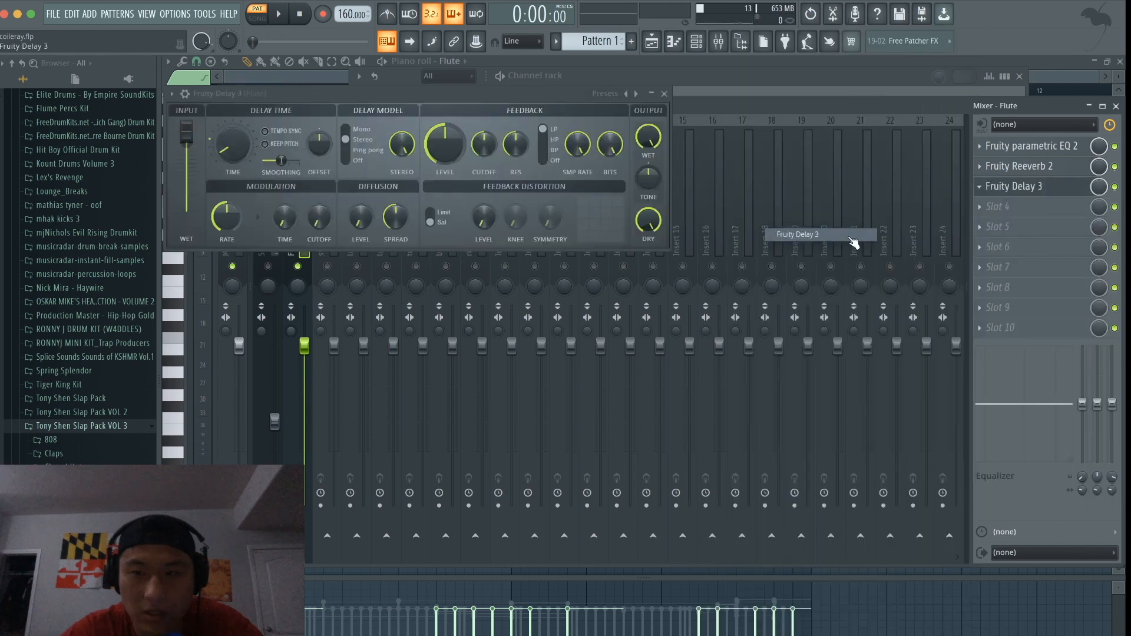
click(796, 234)
drag(1020, 190, 1020, 170)
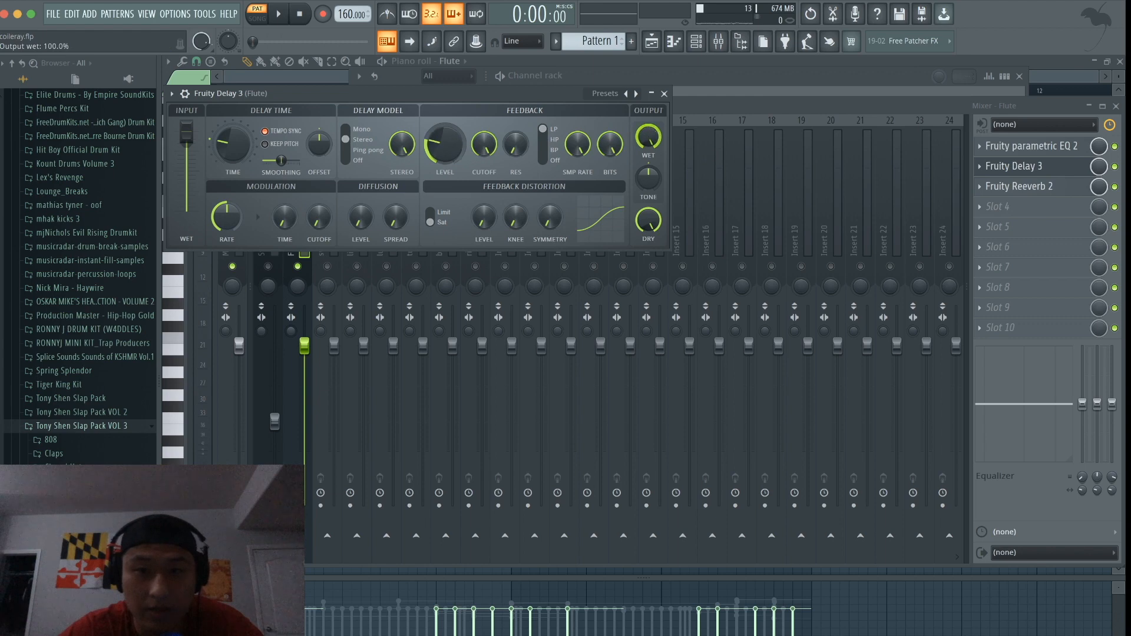
Step: Lower Fruity Delay 3's output wet level on the Flute to about 21%, checking by playback
key(space)
drag(654, 135, 653, 147)
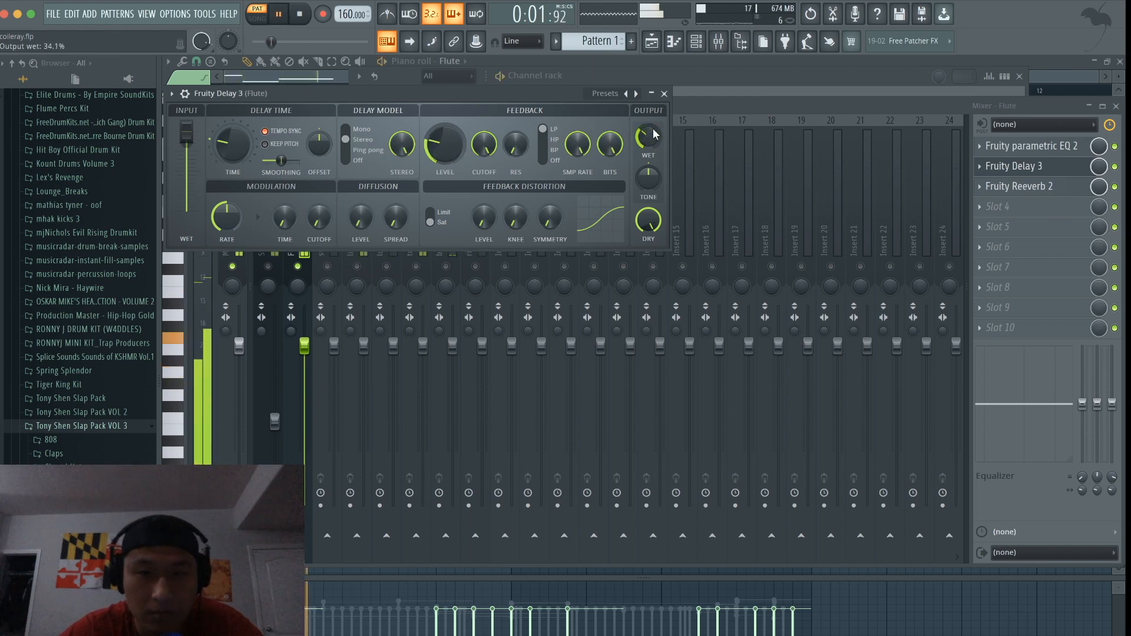
key(space)
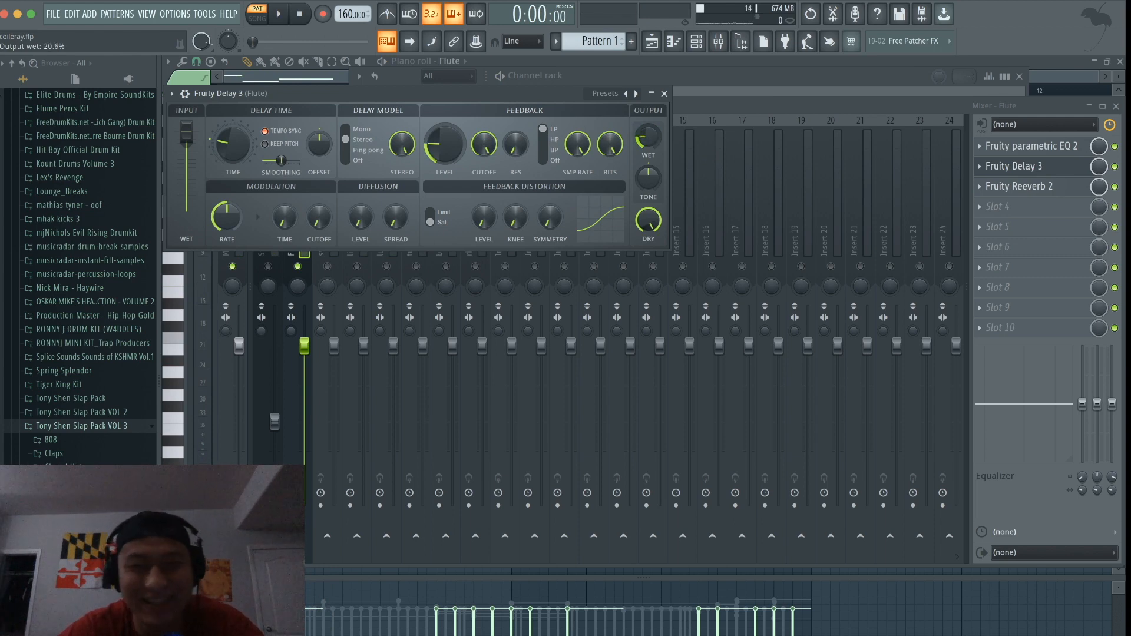
key(space)
click(663, 94)
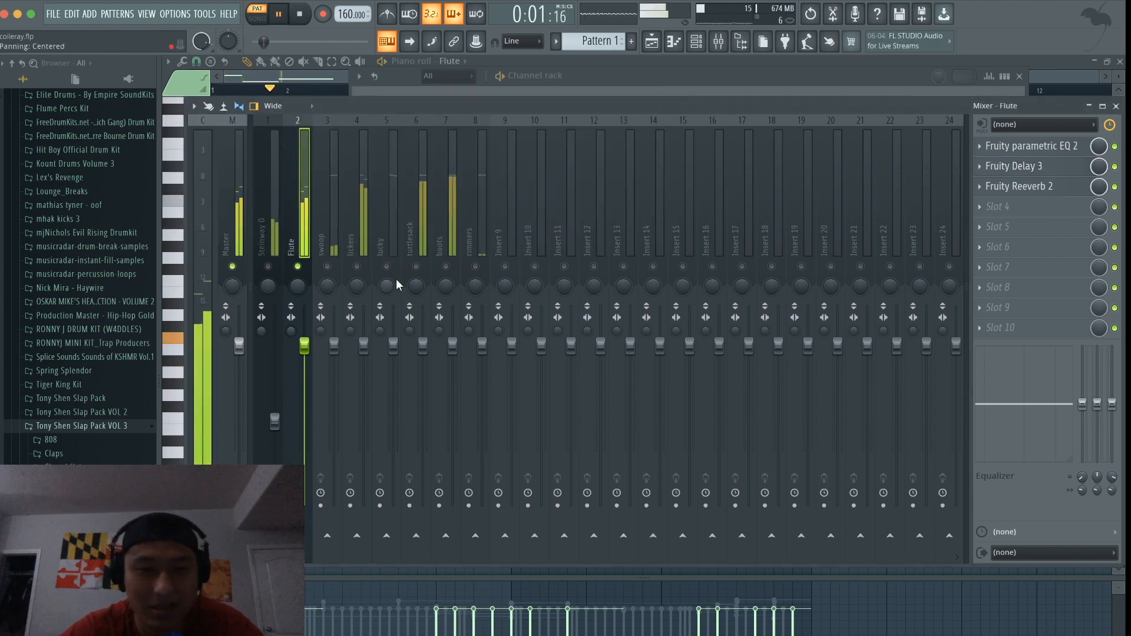
Step: Balance the Flute at 50% volume against a slightly raised Steinway D, and end the solo so all mixer tracks sound
drag(306, 347, 307, 385)
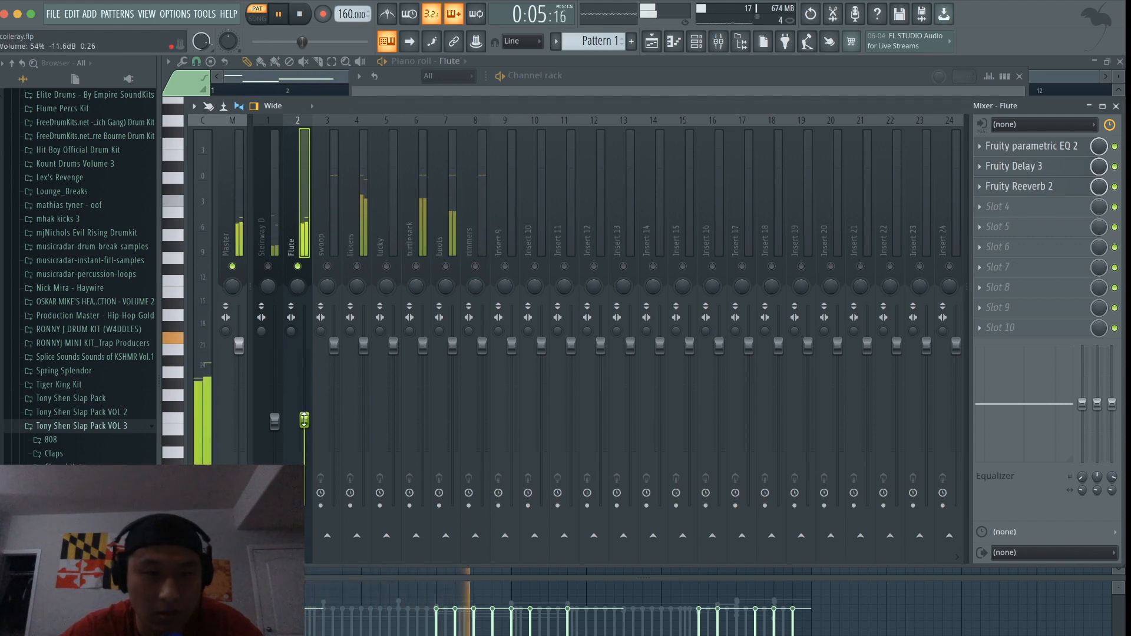
click(268, 266)
drag(274, 421, 274, 409)
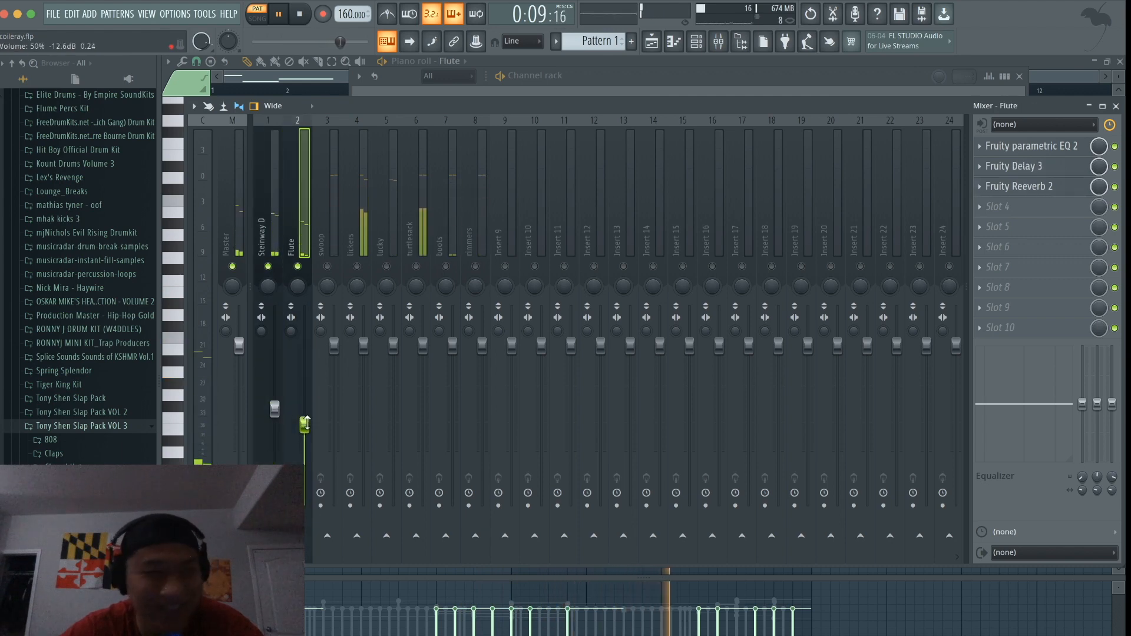
right_click(297, 266)
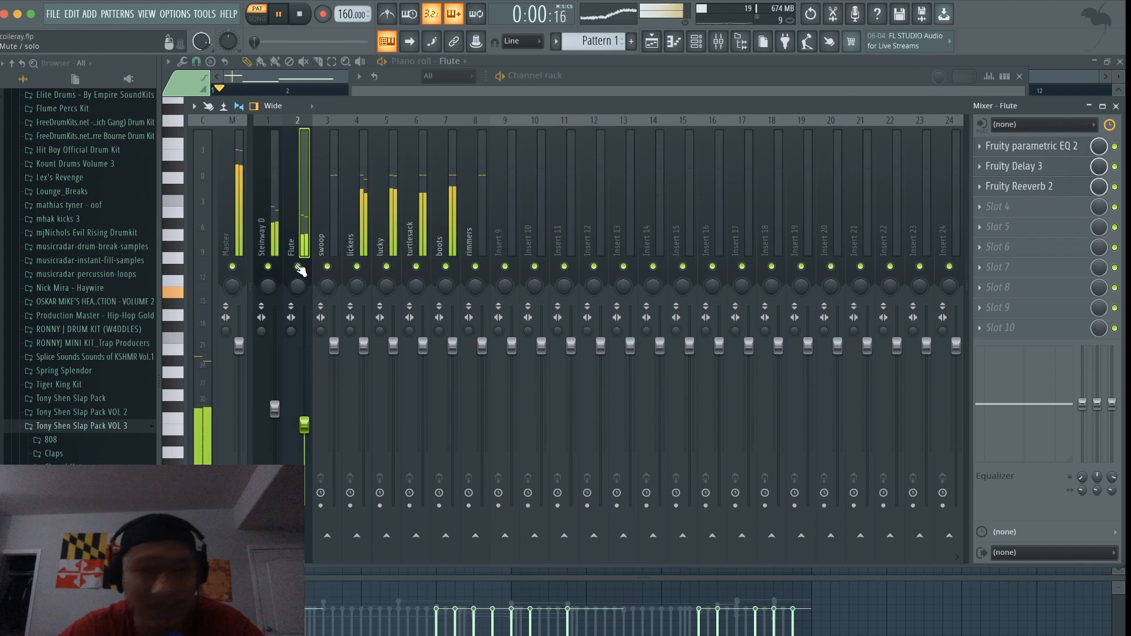
Step: Lower the volumes of the lickers and lucky mixer tracks, with lucky set below lickers
click(361, 213)
key(space)
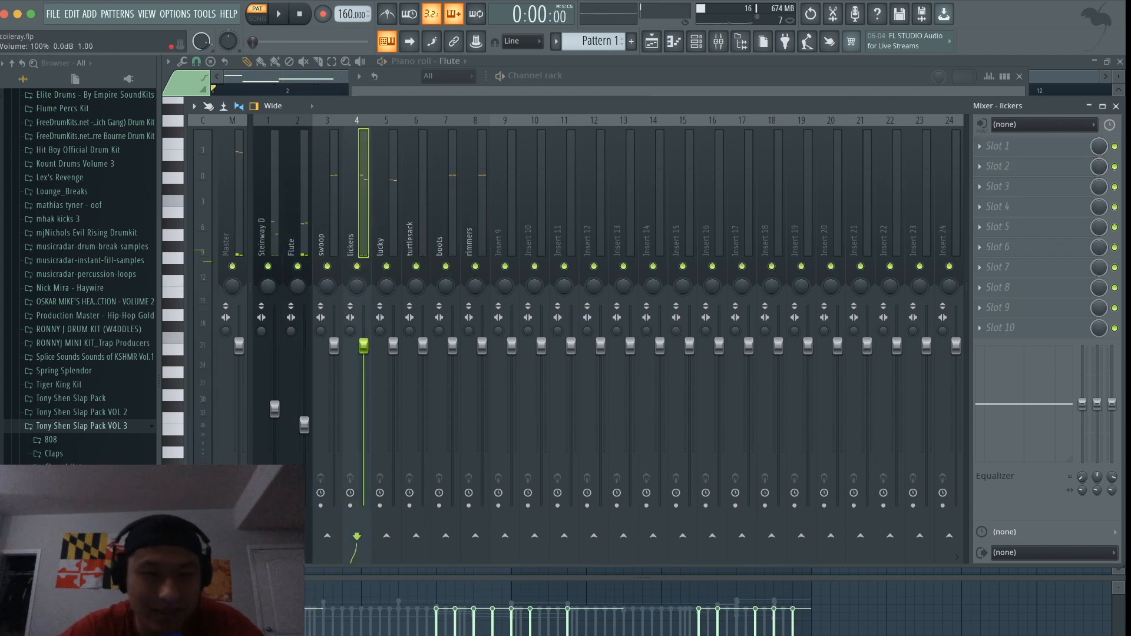
key(space)
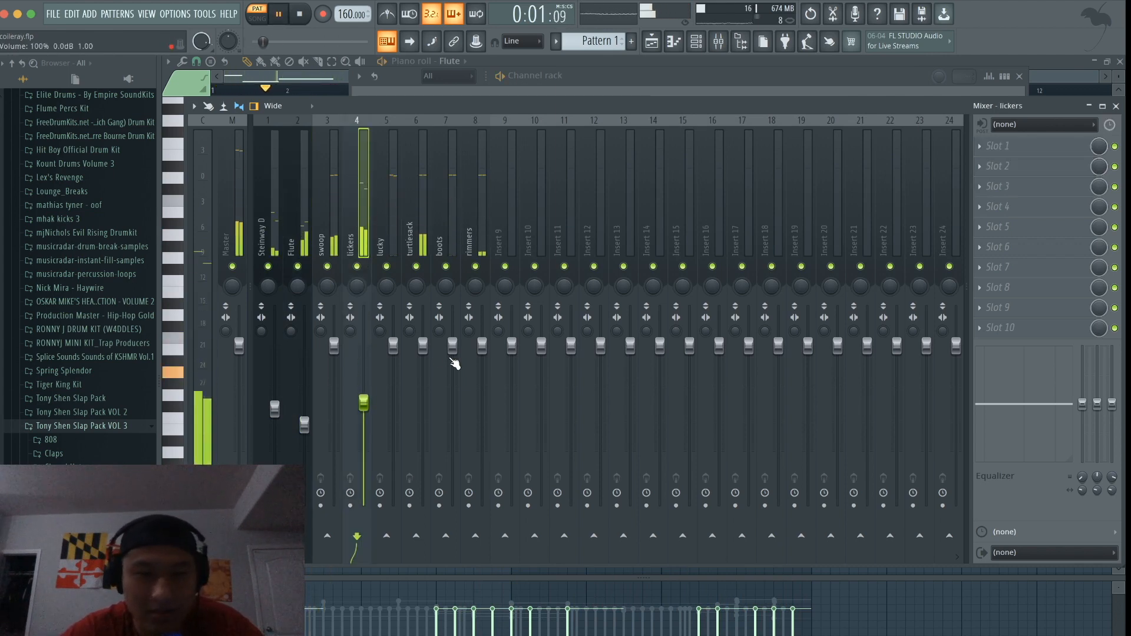
key(space)
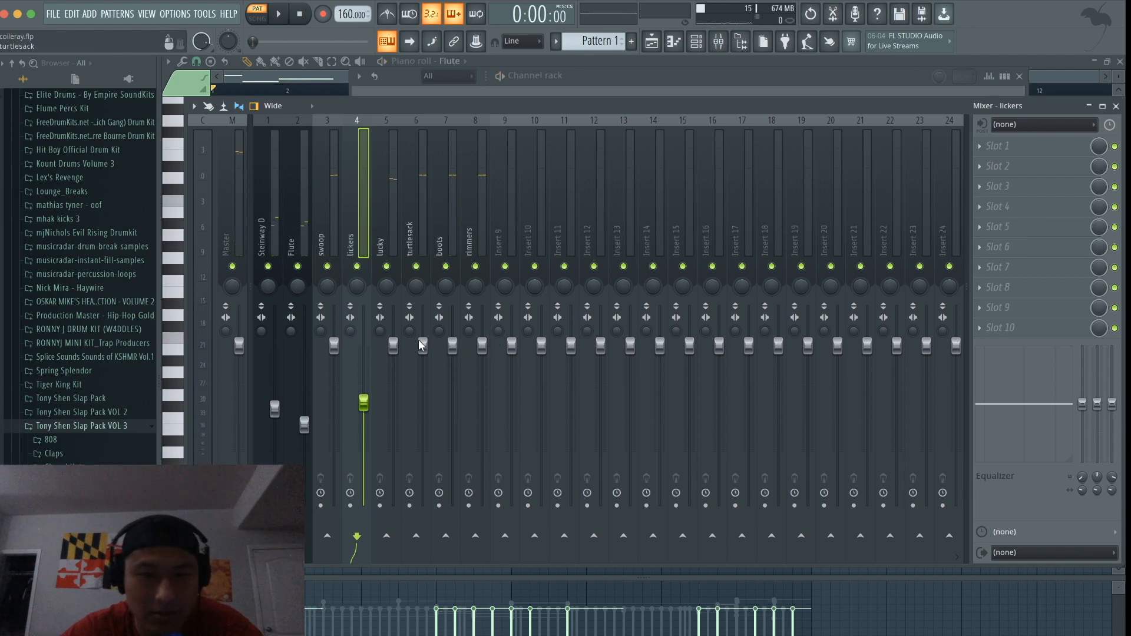
drag(393, 346, 393, 358)
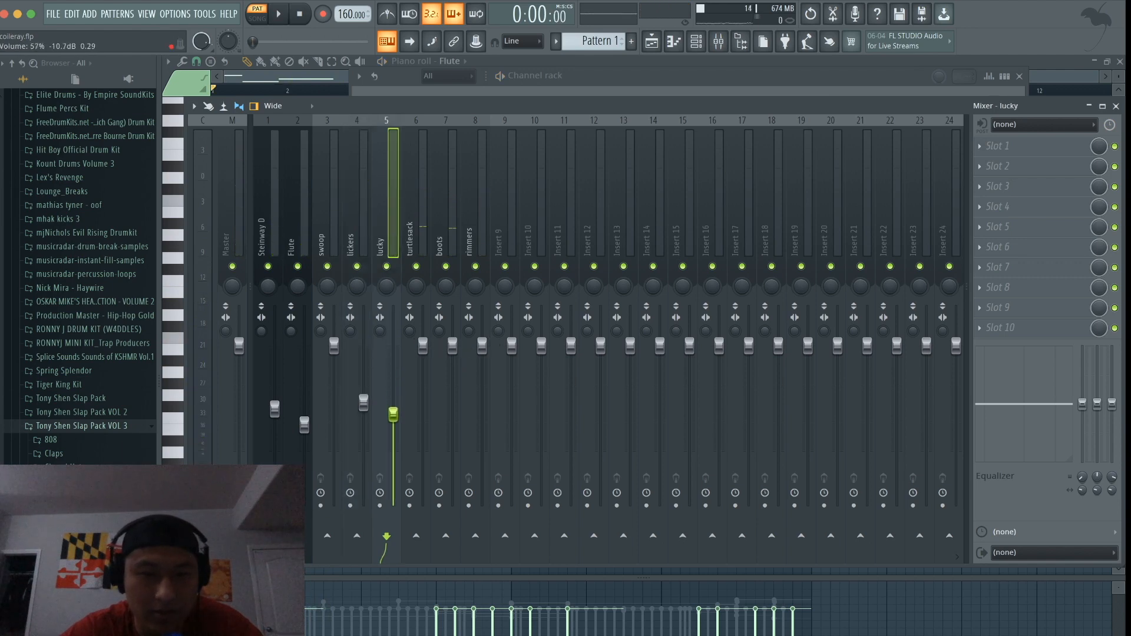
drag(393, 415, 393, 423)
key(space)
Step: Lower turtlesack's volume slightly and rimmers' a little more, leaving the boots and swoop levels at 100%
drag(423, 346, 422, 350)
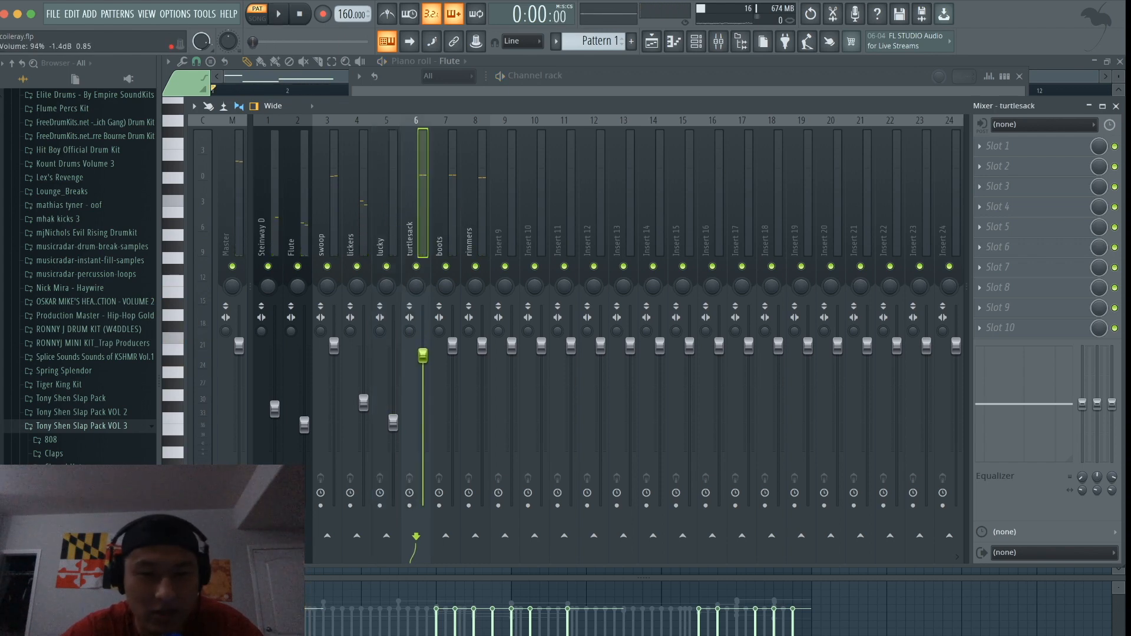
click(451, 232)
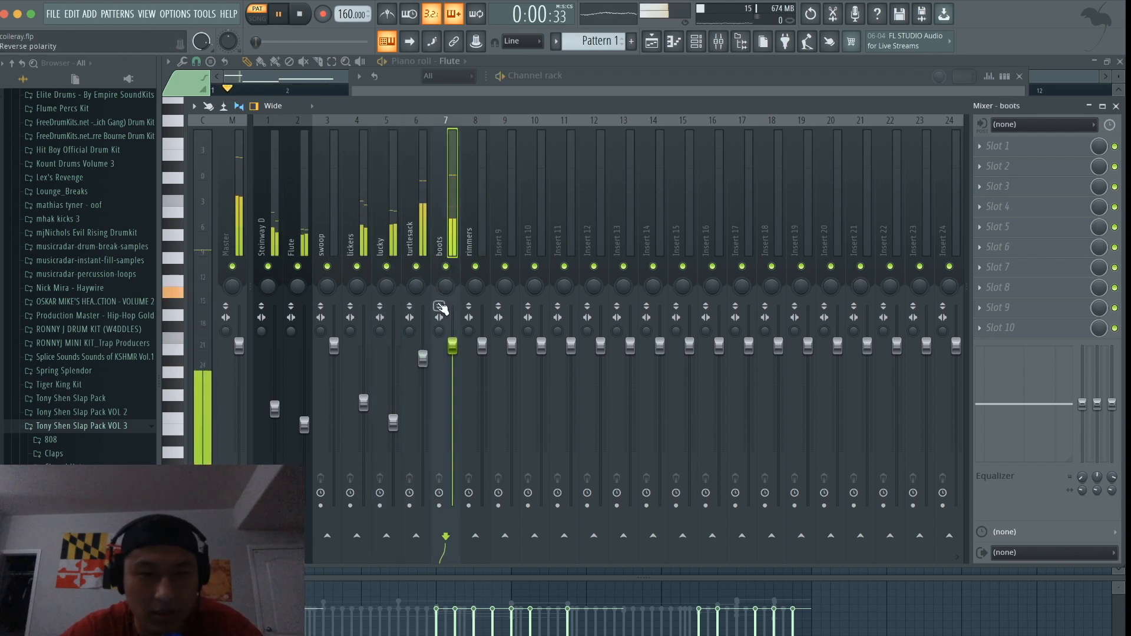
click(482, 347)
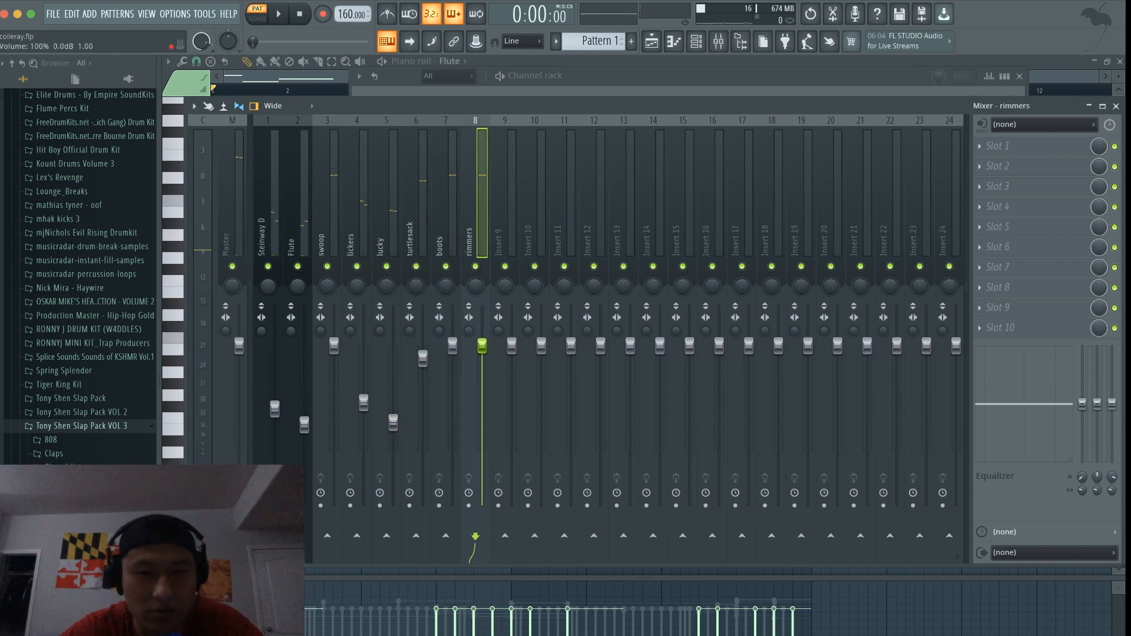
click(326, 227)
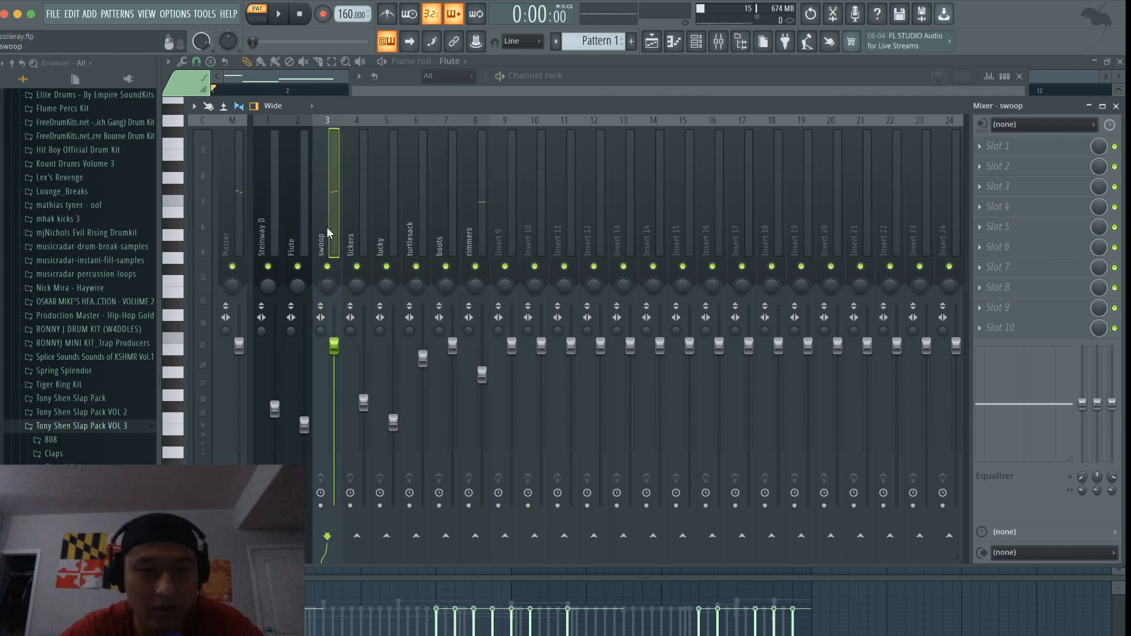
Step: Play the balanced mix to check it, and open the playlist
key(space)
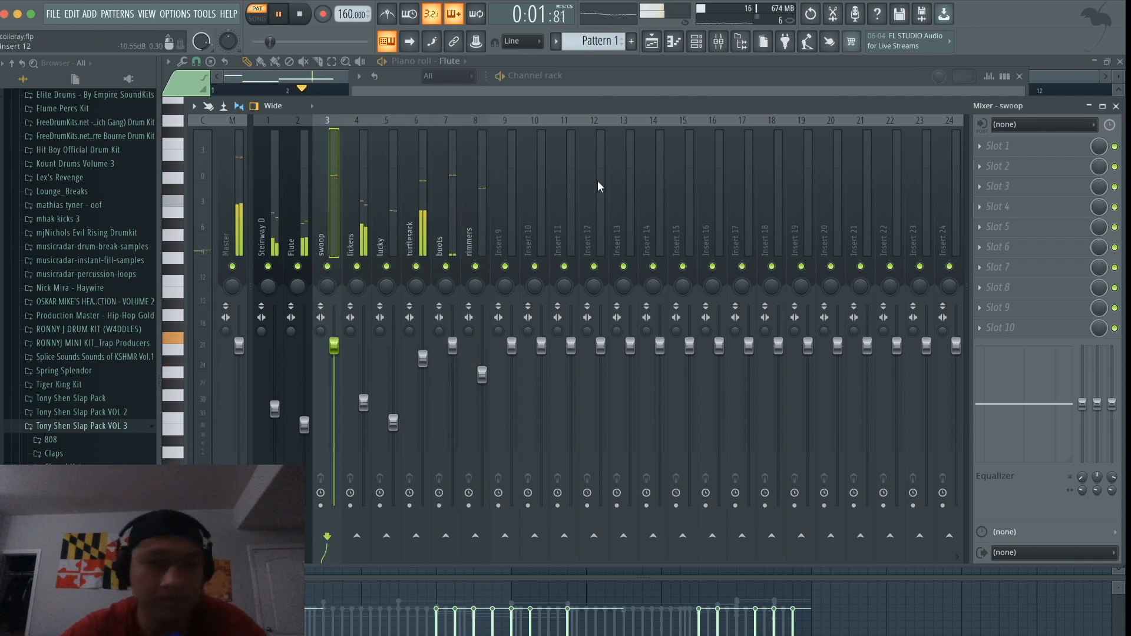
key(F5)
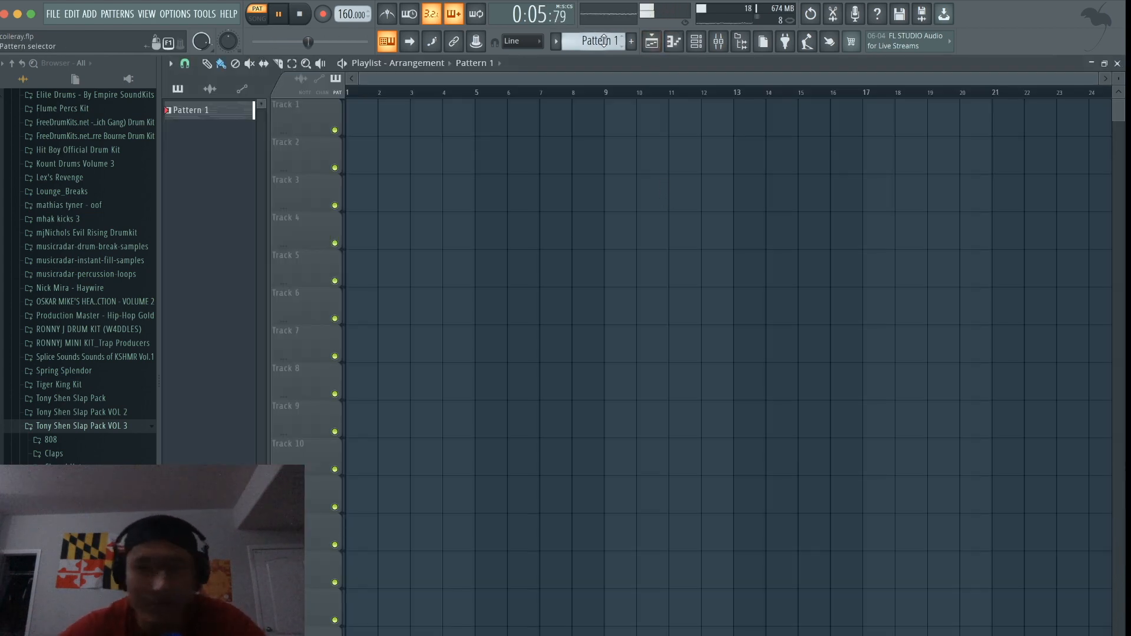
key(space)
click(358, 111)
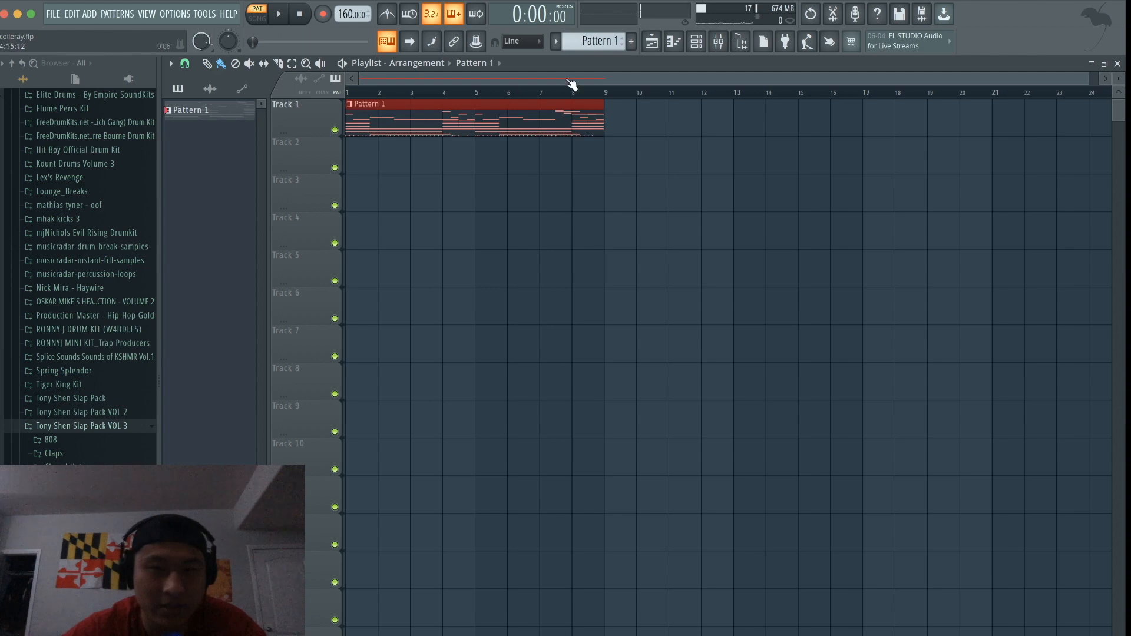
click(588, 36)
click(535, 165)
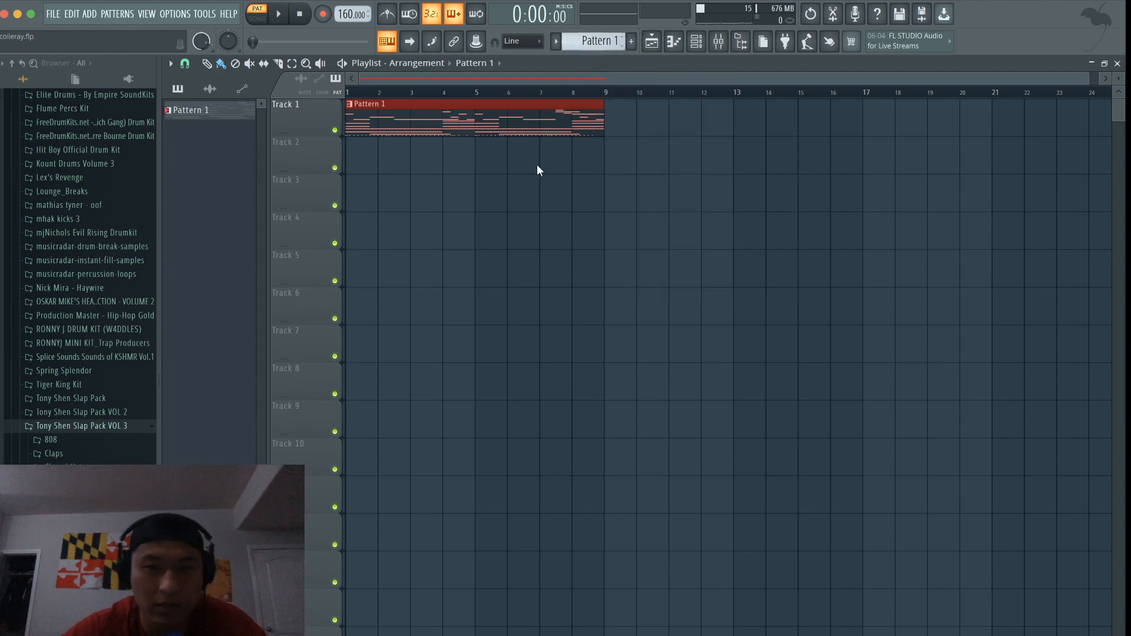
right_click(496, 118)
Step: Split Pattern 1 by channel and place the Steinway D pattern on Track 1 at bar 1
click(602, 39)
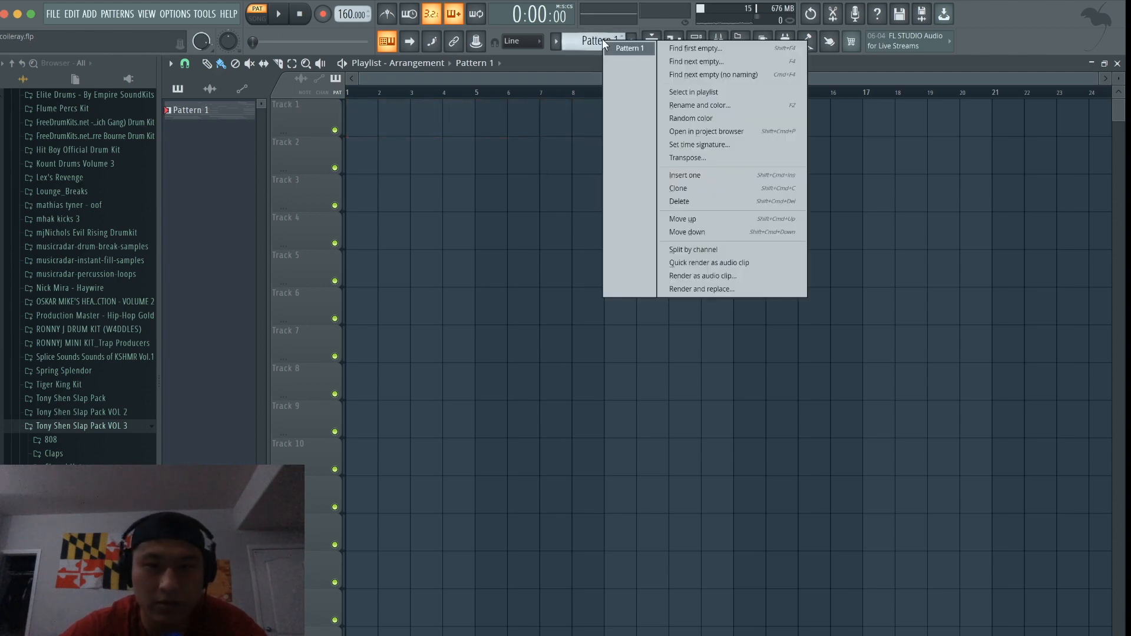
click(676, 246)
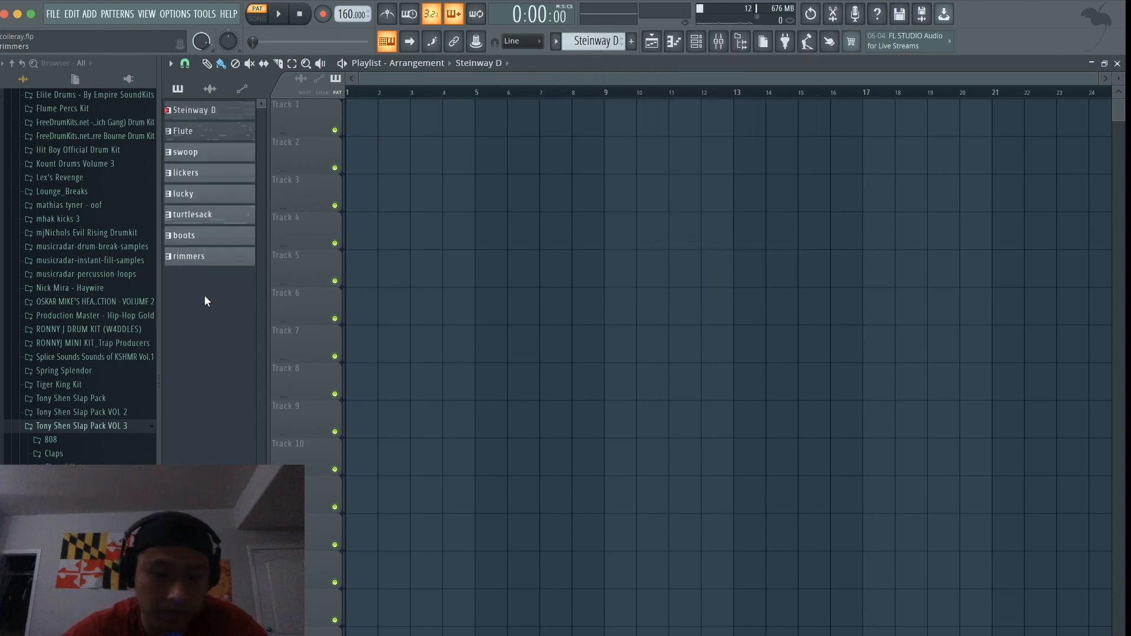
scroll(186, 131, down, 7)
click(196, 109)
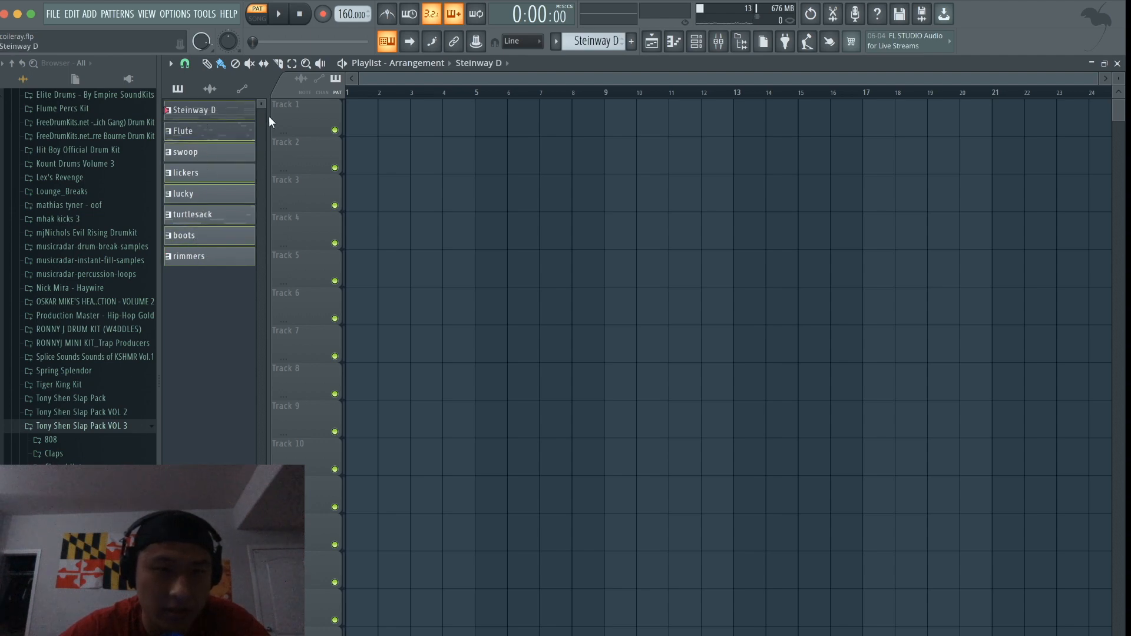
drag(200, 107, 347, 125)
Step: Place the Flute, swoop, lickers, lucky, turtlesack, boots and rimmers patterns on Tracks 2 to 8 starting at bar 9
click(231, 152)
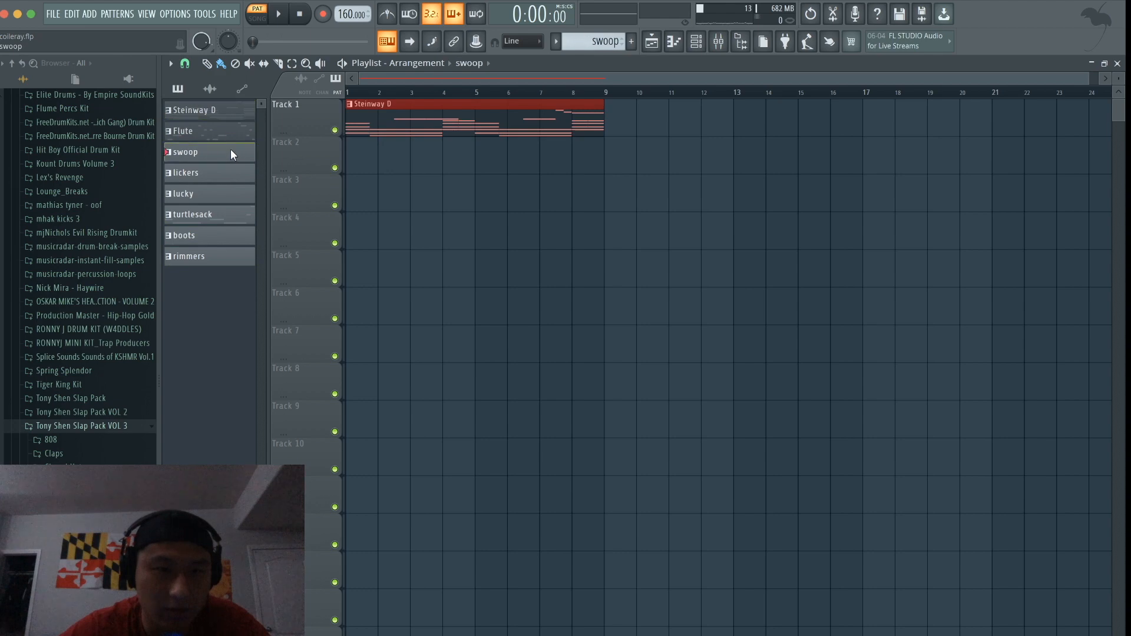
click(210, 132)
click(206, 176)
shift+click(191, 258)
drag(211, 126, 357, 163)
drag(686, 437, 662, 147)
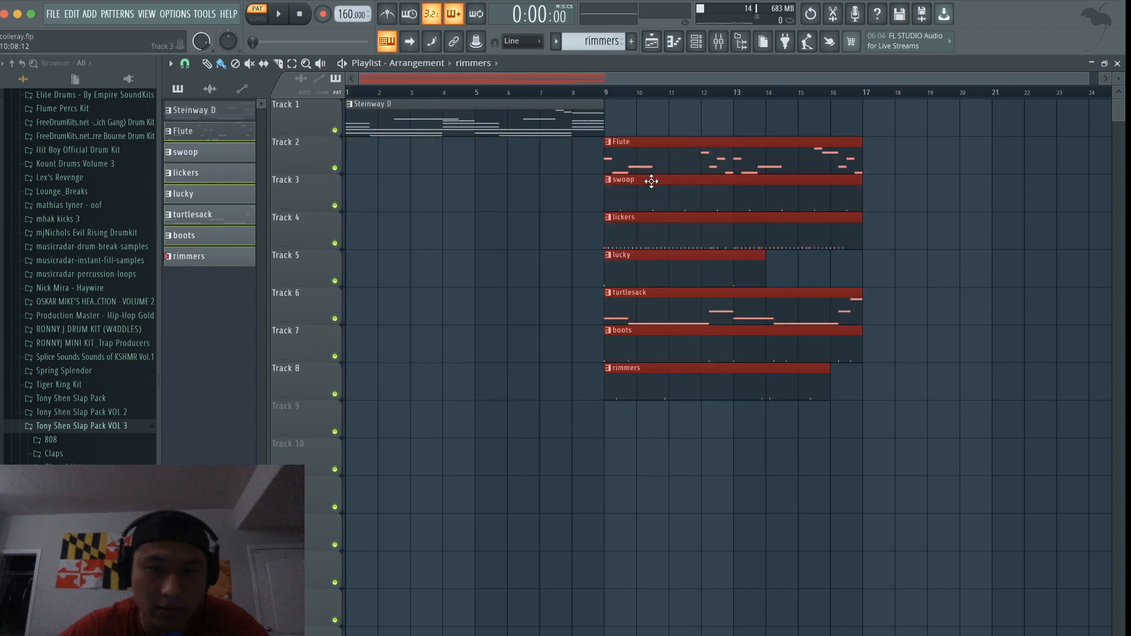
Step: Start playback in song mode, with Steinway D repeated at bar 9 and the Flute clip moved to bar 25
key(space)
key(l)
key(space)
scroll(437, 133, down, 2)
mouse_move(437, 133)
mouse_down()
mouse_move(603, 116)
mouse_move(628, 120)
mouse_move(610, 151)
mouse_move(991, 152)
mouse_up()
scroll(991, 152, down, 2)
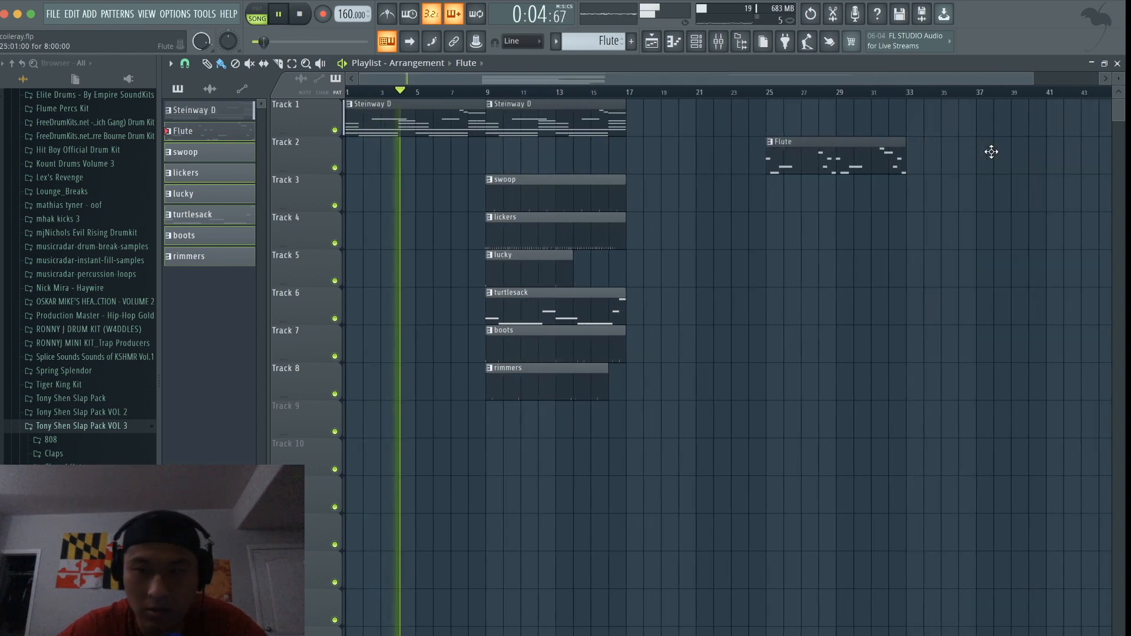
Step: Repeat the Steinway D clip at bar 17 and the Flute clip at bar 33
drag(560, 108, 689, 112)
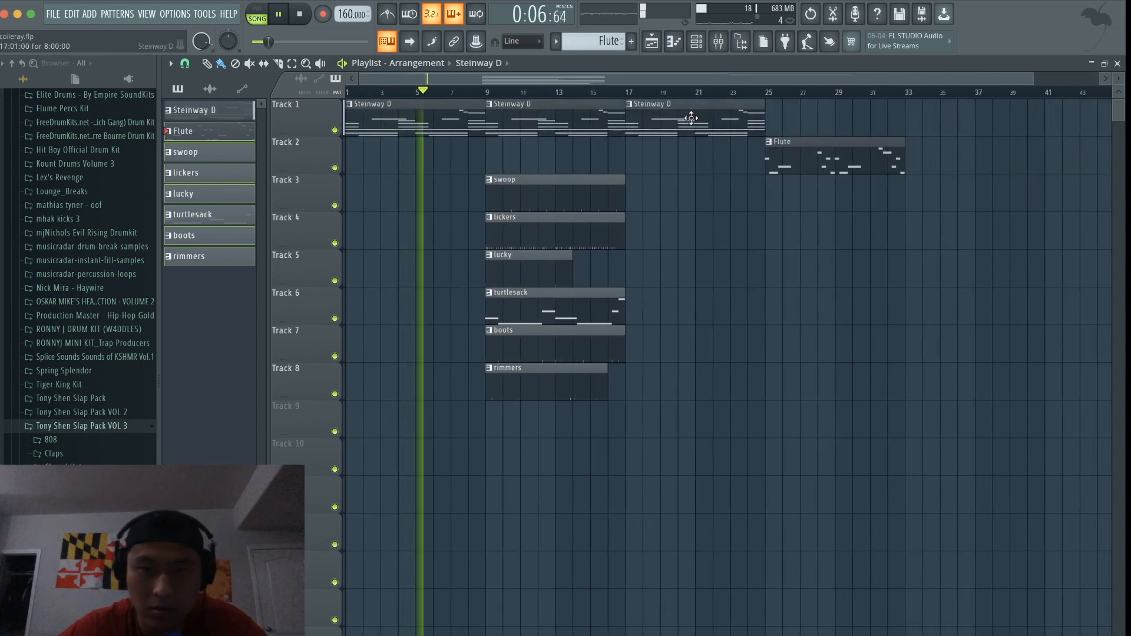
scroll(692, 113, down, 1)
drag(764, 170, 875, 157)
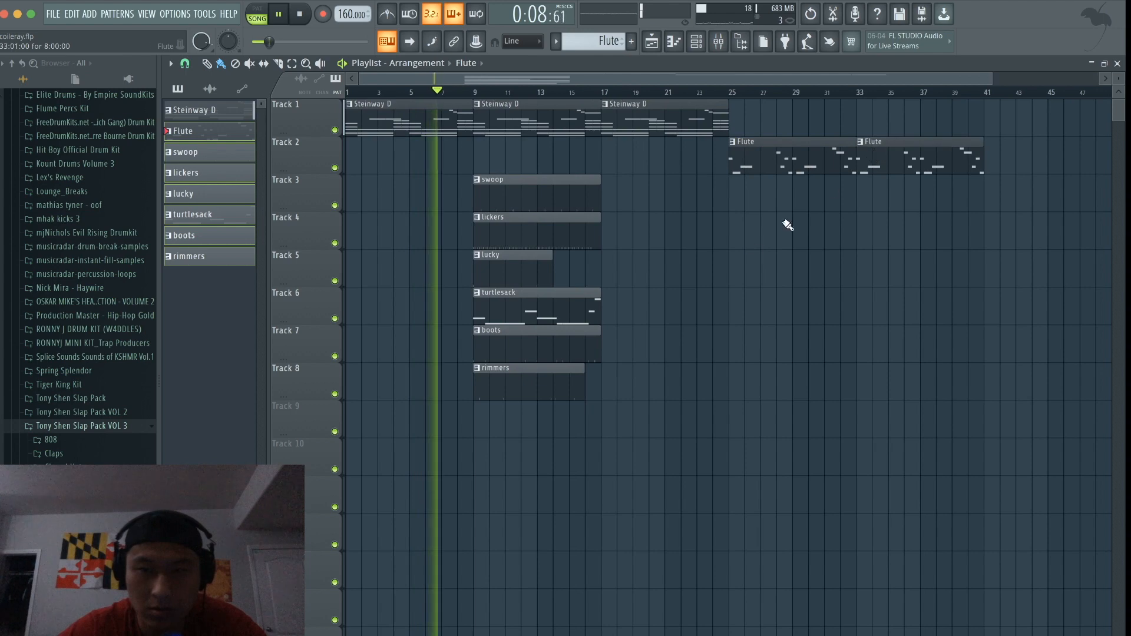
Step: Move the boots and rimmers clips to bar 17, and duplicate the swoop, lickers, lucky and turtlesack clips there
drag(513, 332, 641, 331)
drag(530, 383, 658, 384)
drag(621, 321, 648, 194)
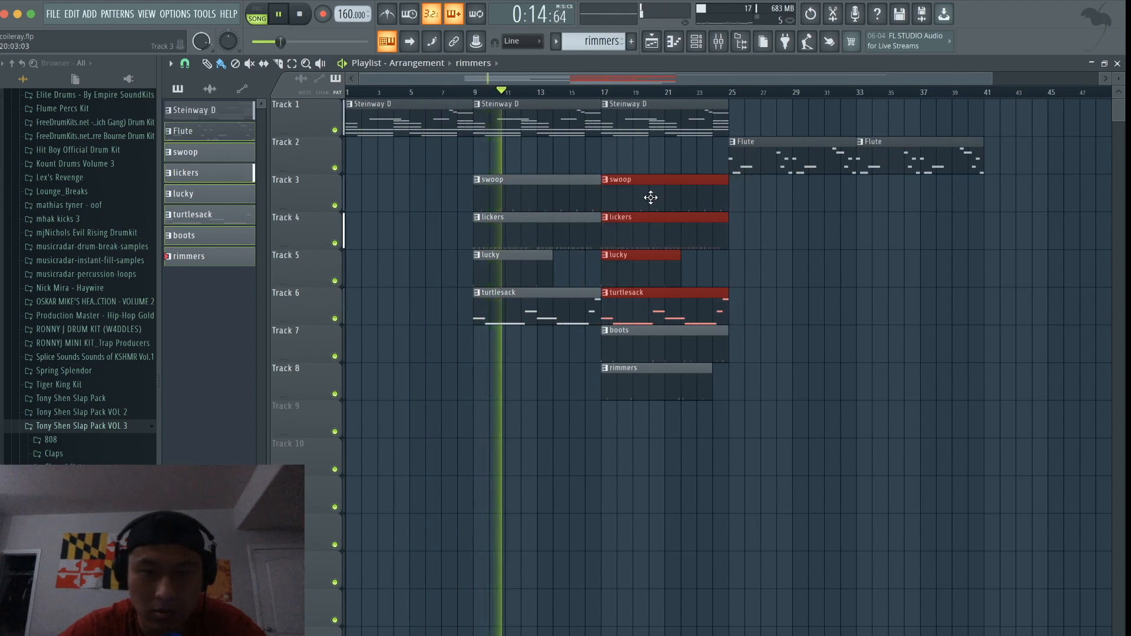
Step: Copy the Steinway D clips to bars 25 and 33, above the two Flute clips
click(630, 188)
ctrl+click(637, 162)
scroll(637, 162, down, 2)
drag(677, 123, 722, 116)
Step: Copy the piano, drum and 808 clips from bars 9 to 24 to start at bar 41
click(754, 199)
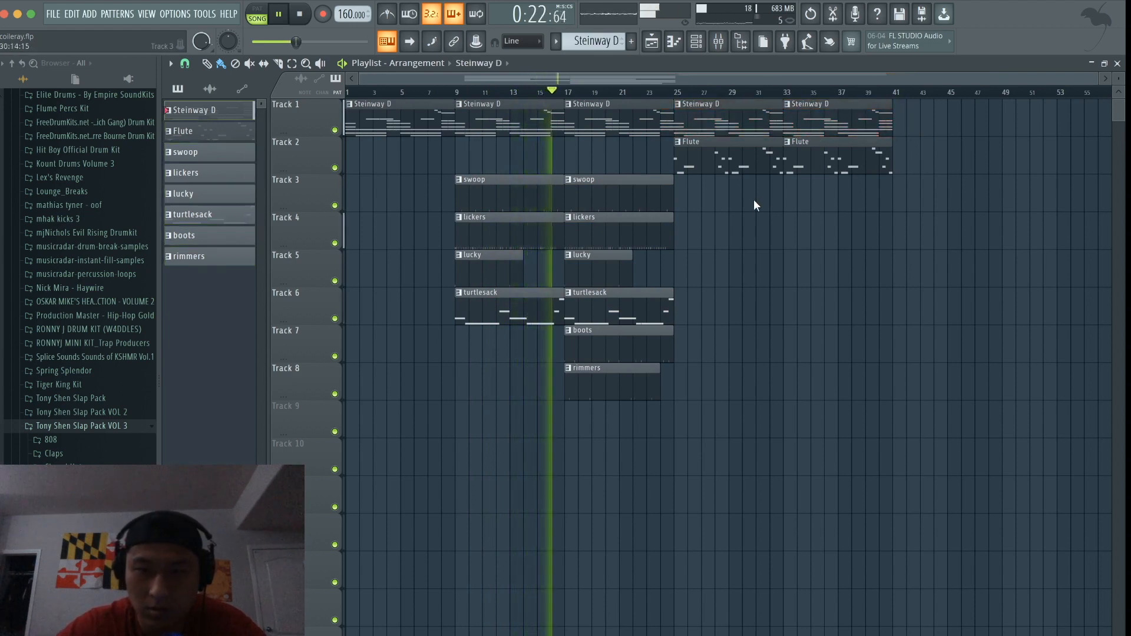
drag(639, 428, 913, 156)
super+click(913, 158)
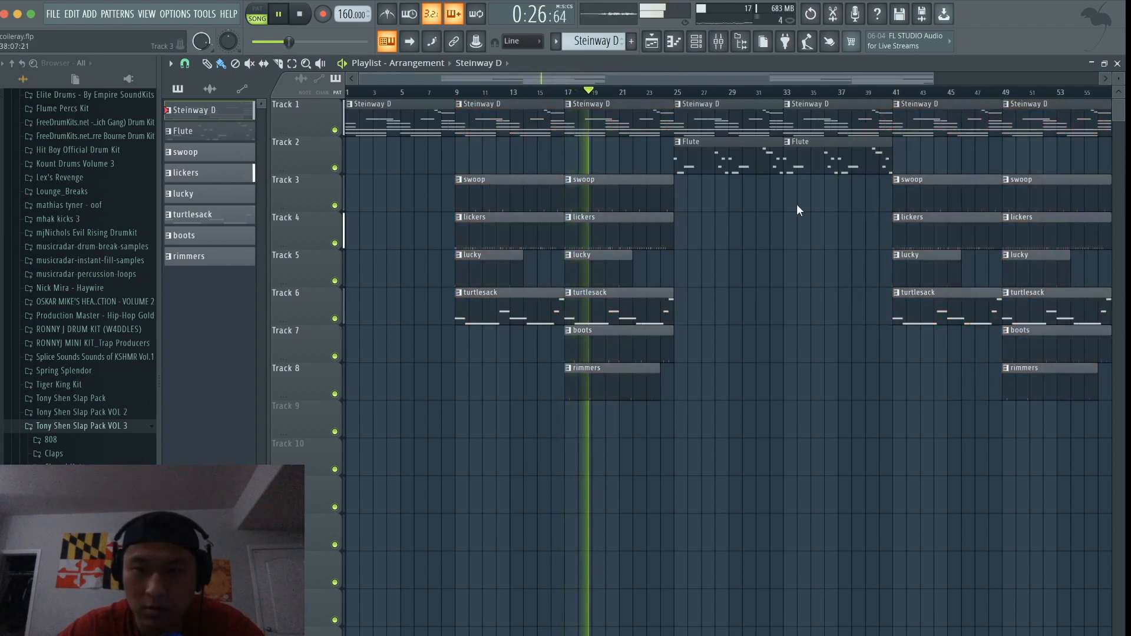
Step: Copy the swoop and lickers clips to bars 25 and 33, and the turtlesack and boots clips to bar 33
drag(643, 207, 847, 187)
super+click(753, 279)
drag(640, 299, 858, 298)
drag(623, 360, 842, 358)
Step: Duplicate the clips of bars 25 to 40 to bar 57 and those of bars 41 to 56 to bar 73
scroll(719, 338, down, 3)
drag(747, 361, 966, 120)
scroll(874, 152, down, 3)
drag(807, 396, 992, 146)
scroll(992, 147, down, 1)
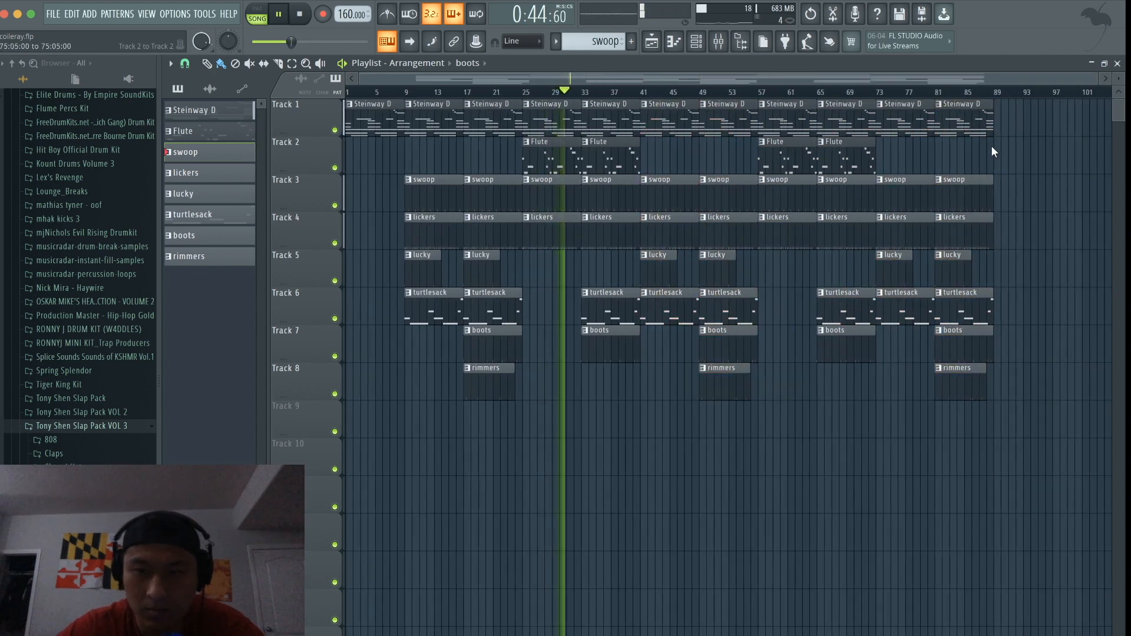
Step: Add an outro at bar 89 with one Steinway D, Flute, swoop and lickers clip, and stop playback
click(1022, 122)
click(845, 156)
click(1016, 156)
drag(1008, 229, 1030, 187)
super+click(1063, 160)
scroll(1063, 162, down, 1)
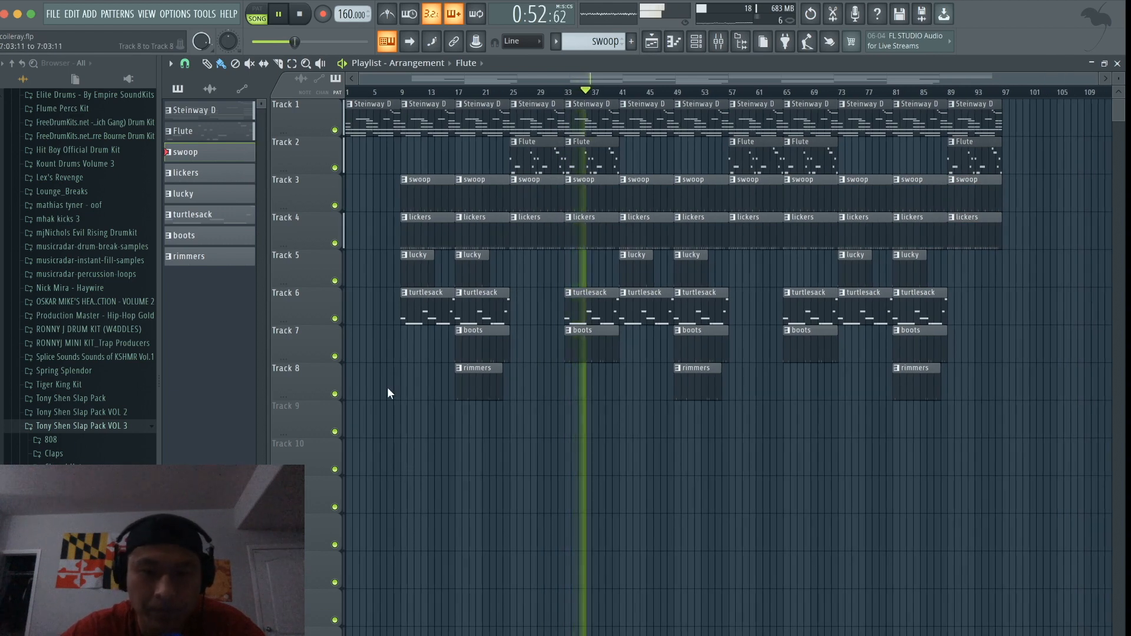
key(space)
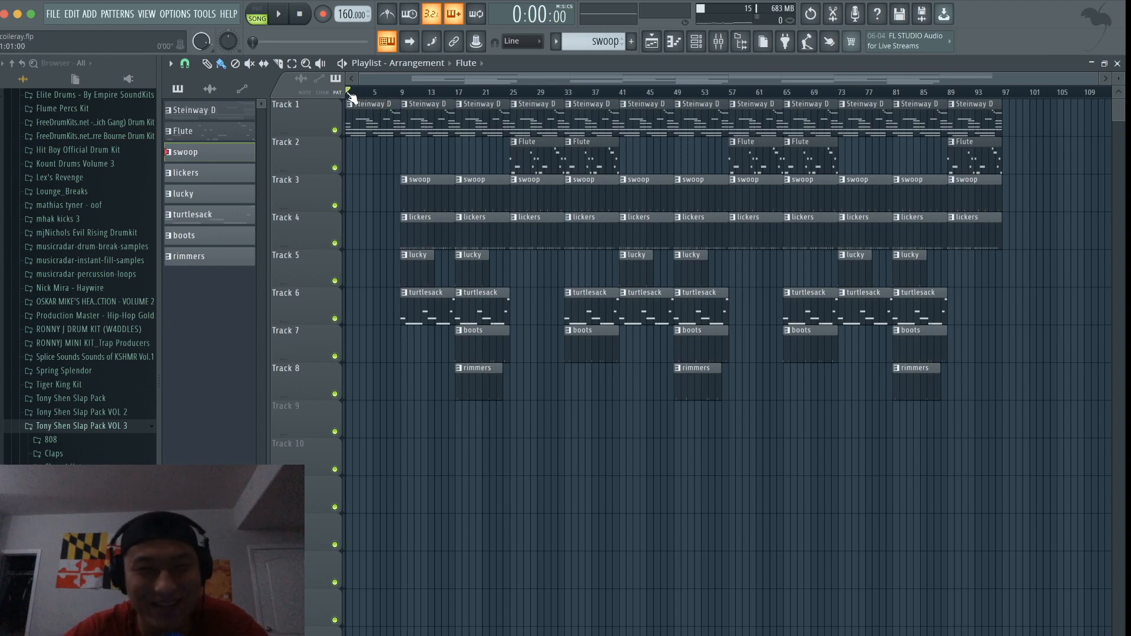
Step: Load Fruity Parametric EQ 2 into effect slot 3 of the Steinway D mixer track
key(space)
click(720, 43)
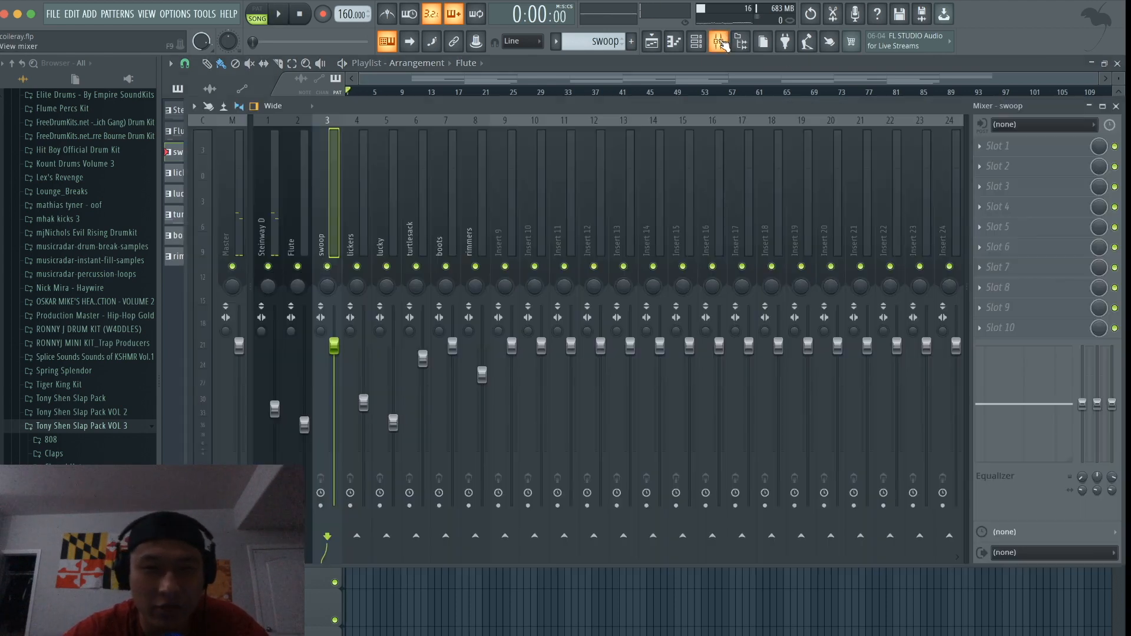
click(270, 201)
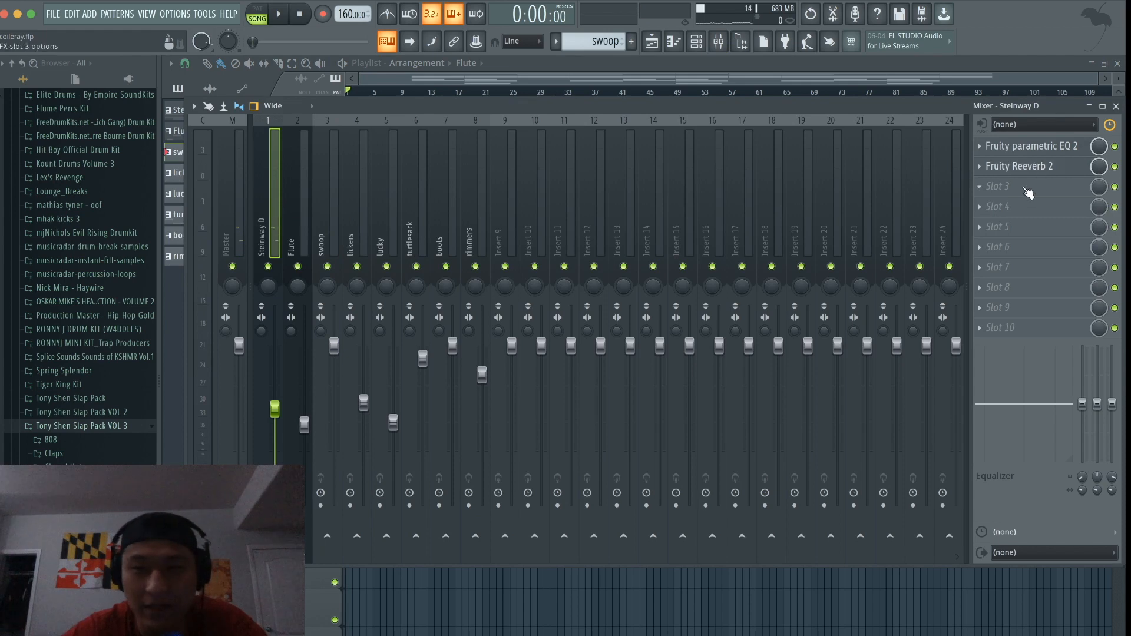
click(1001, 186)
click(810, 541)
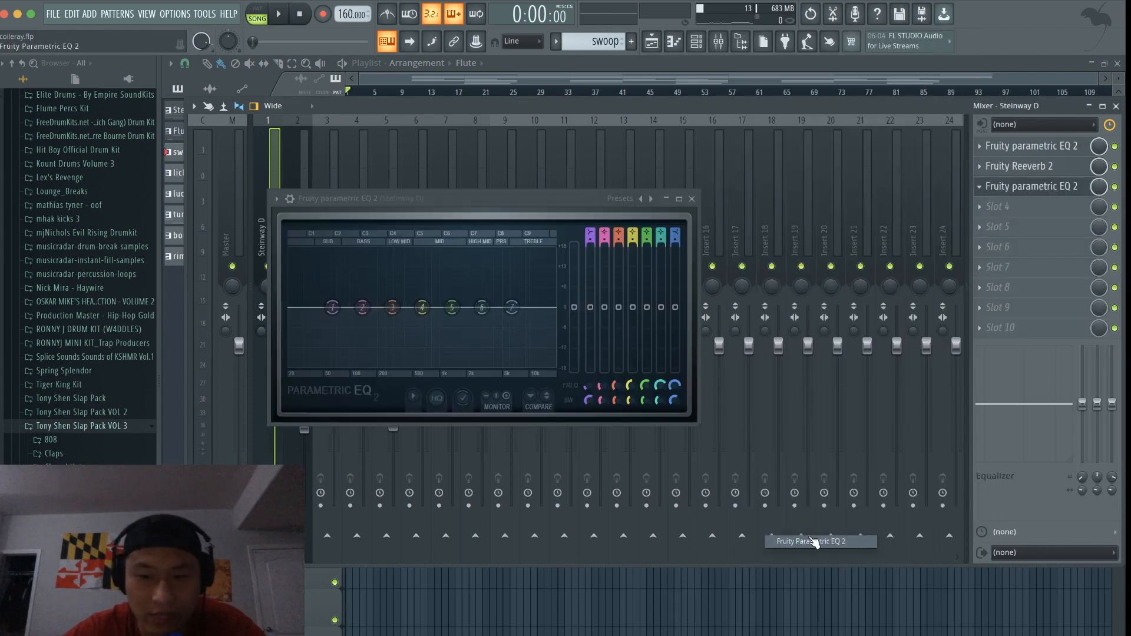
Step: Make EQ band 1 a high pass at 20 Hz and create an automation clip for its frequency
drag(590, 233, 590, 247)
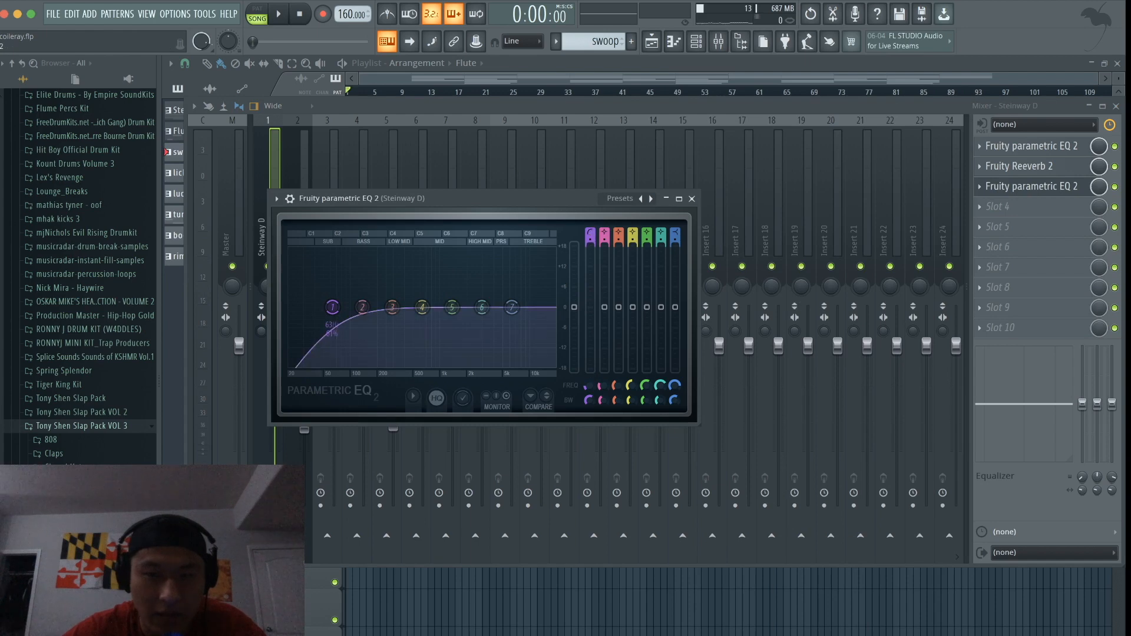
drag(330, 304, 293, 307)
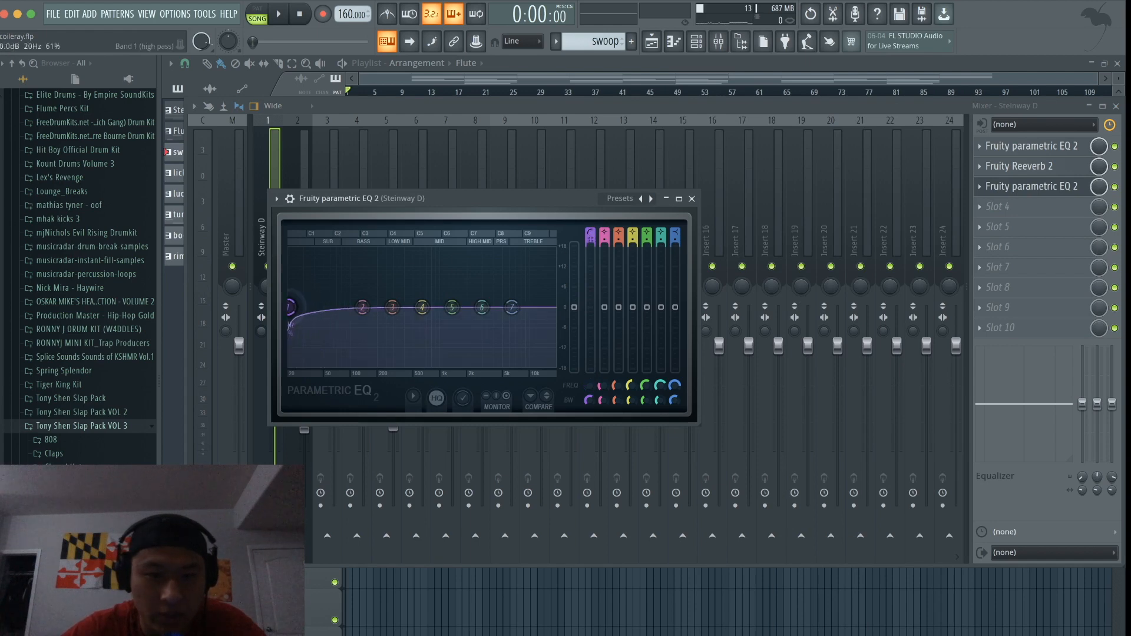
right_click(594, 391)
click(623, 478)
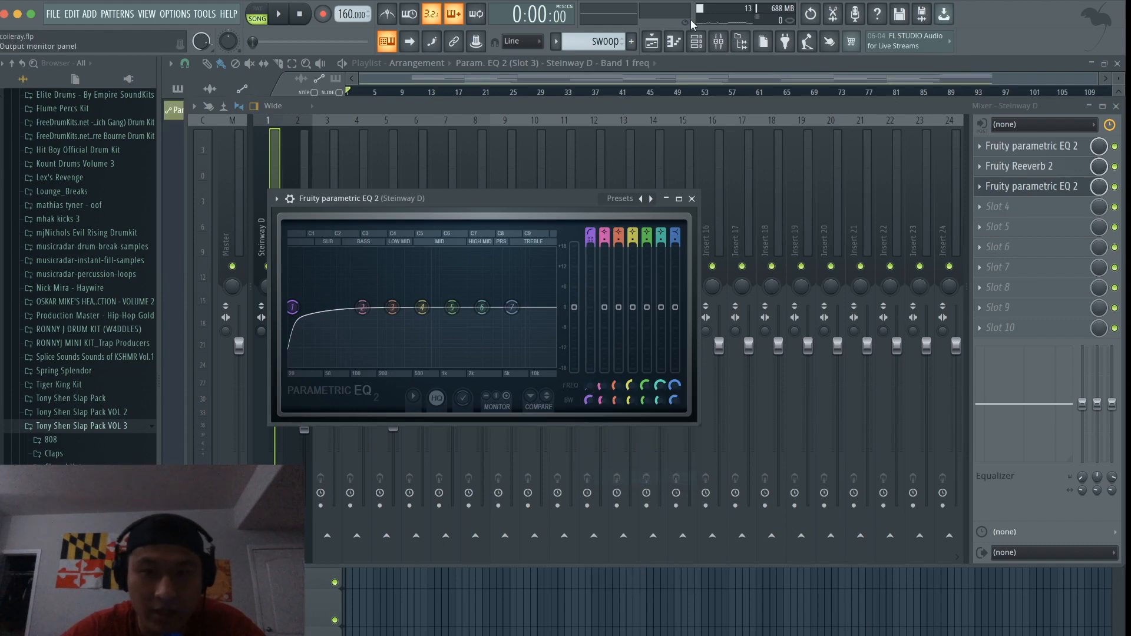
Step: Shape the band 1 frequency automation on Track 9 to start raised and fall to its minimum at bar 9, and play it
click(653, 41)
drag(348, 436, 355, 424)
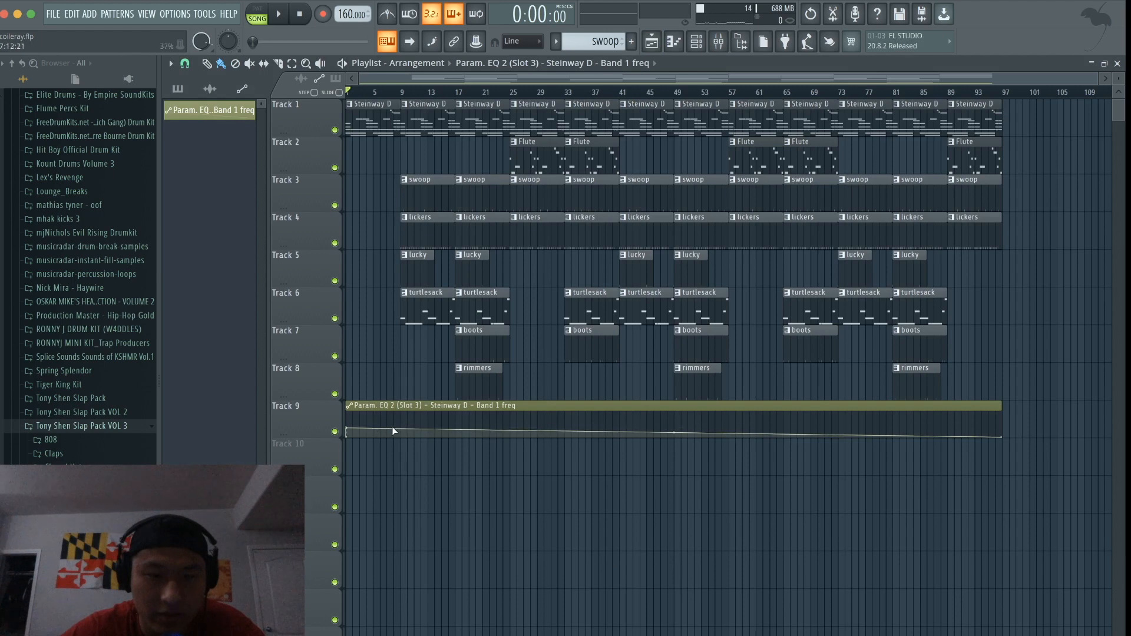
drag(402, 430, 403, 450)
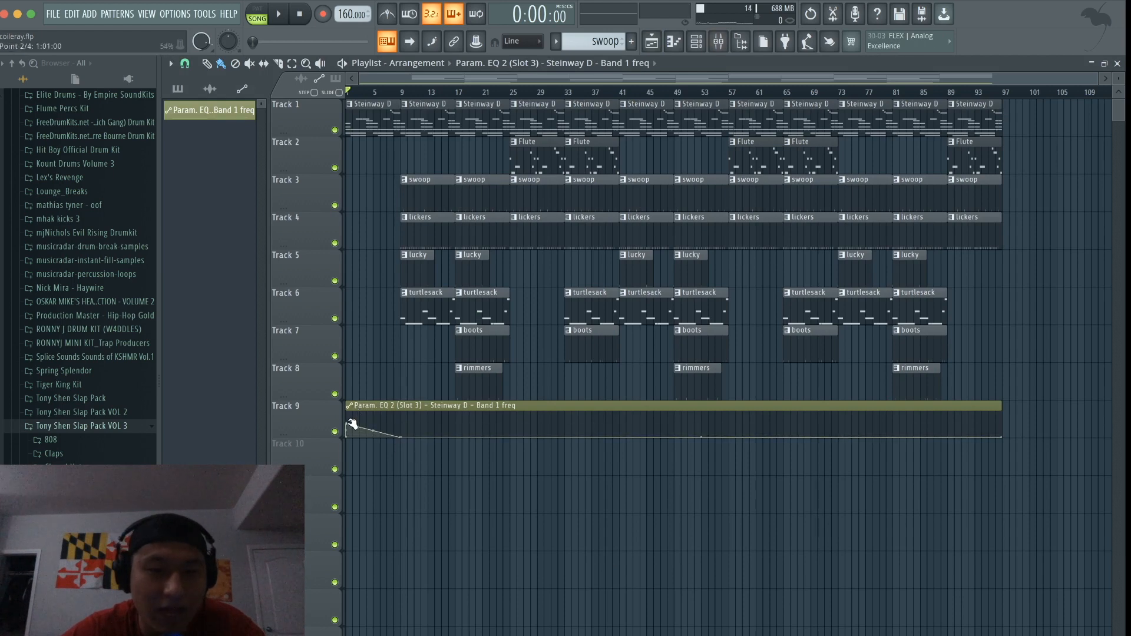
key(space)
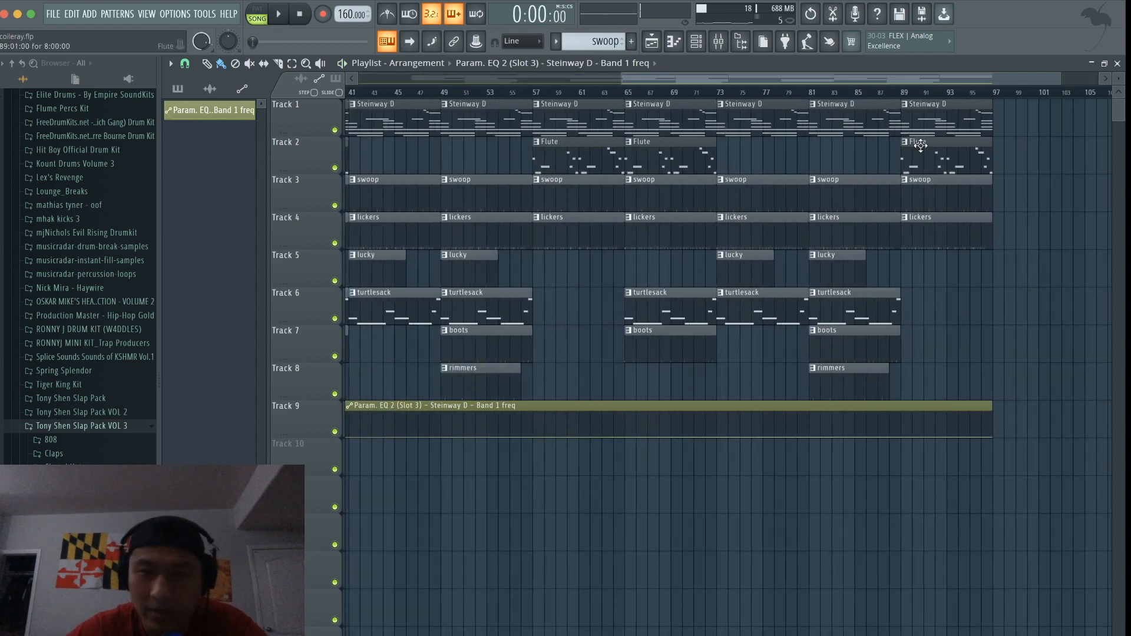
Step: Create a Master volume automation clip covering only the outro from bar 89 to bar 97
drag(905, 94, 994, 97)
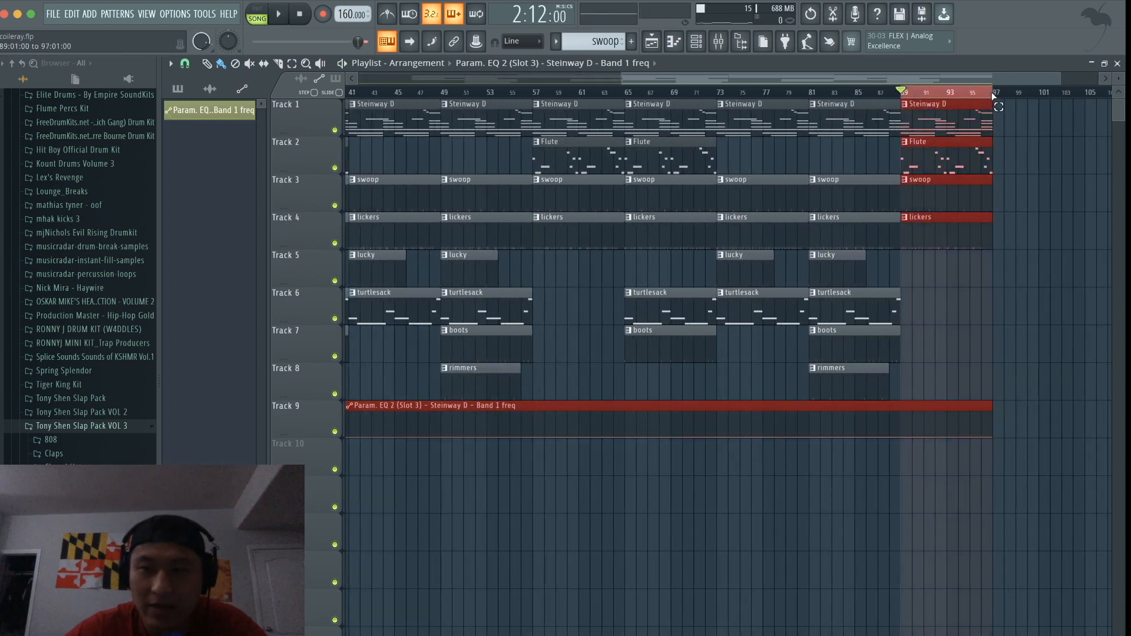
click(718, 43)
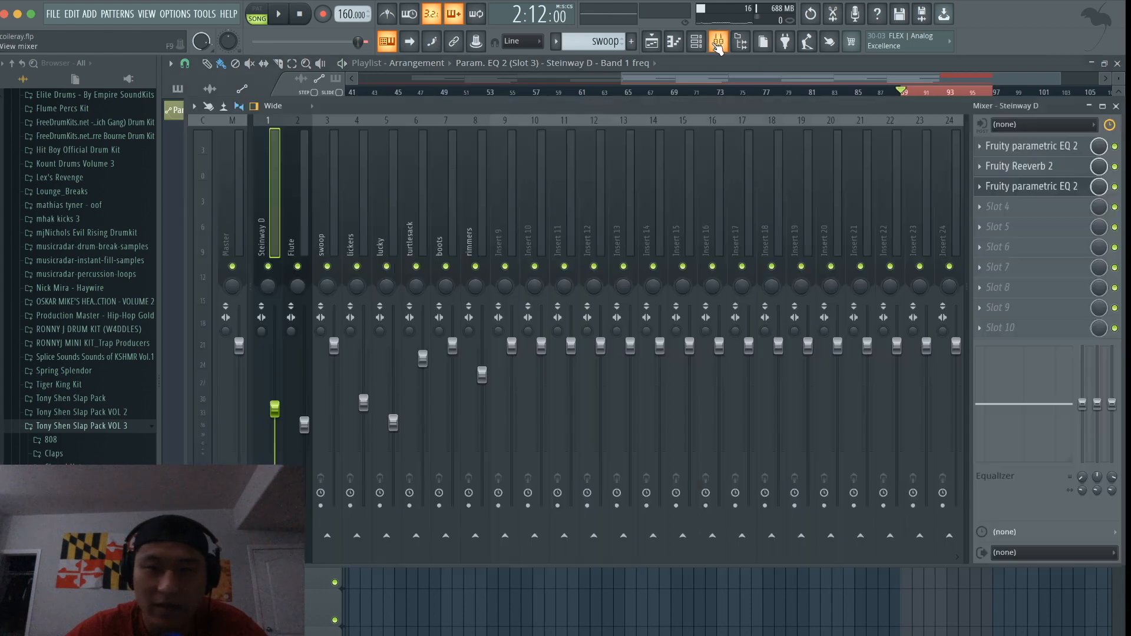
click(238, 230)
right_click(239, 345)
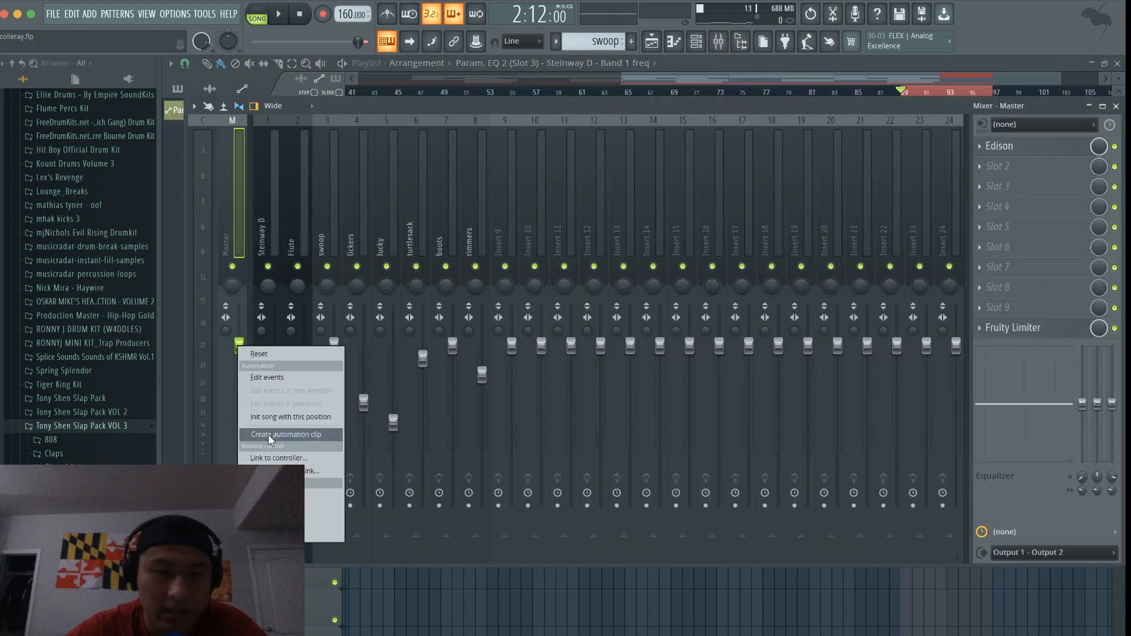
click(267, 434)
click(658, 50)
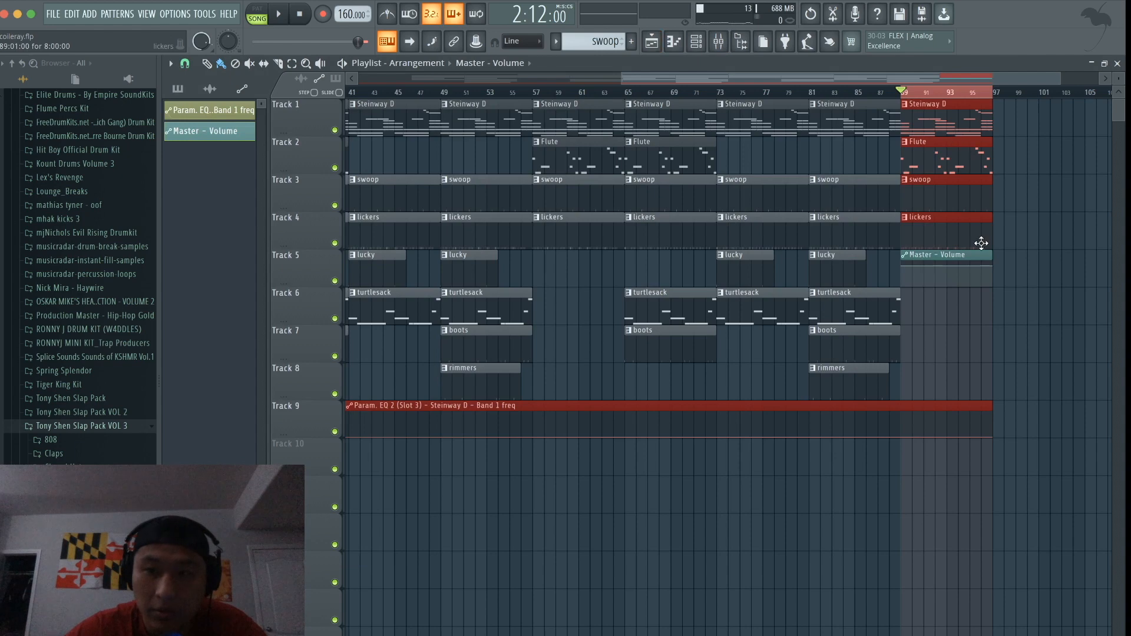
Step: Lower the end of the Master volume automation to zero at bar 97 and listen to the fade-out
drag(997, 270, 997, 298)
key(space)
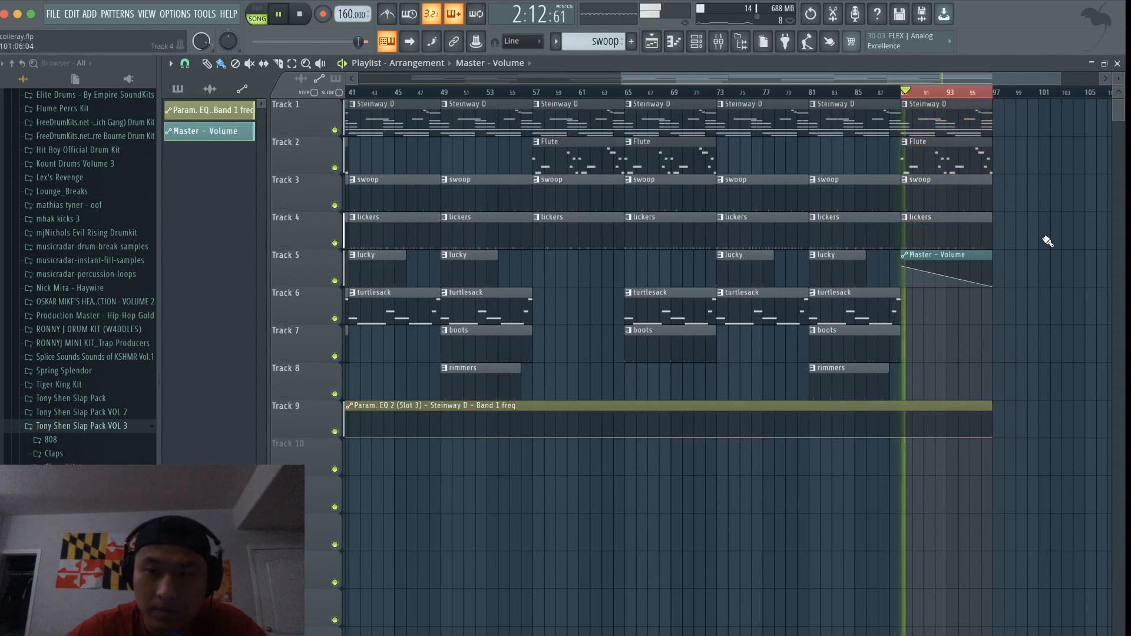
scroll(1046, 241, down, 3)
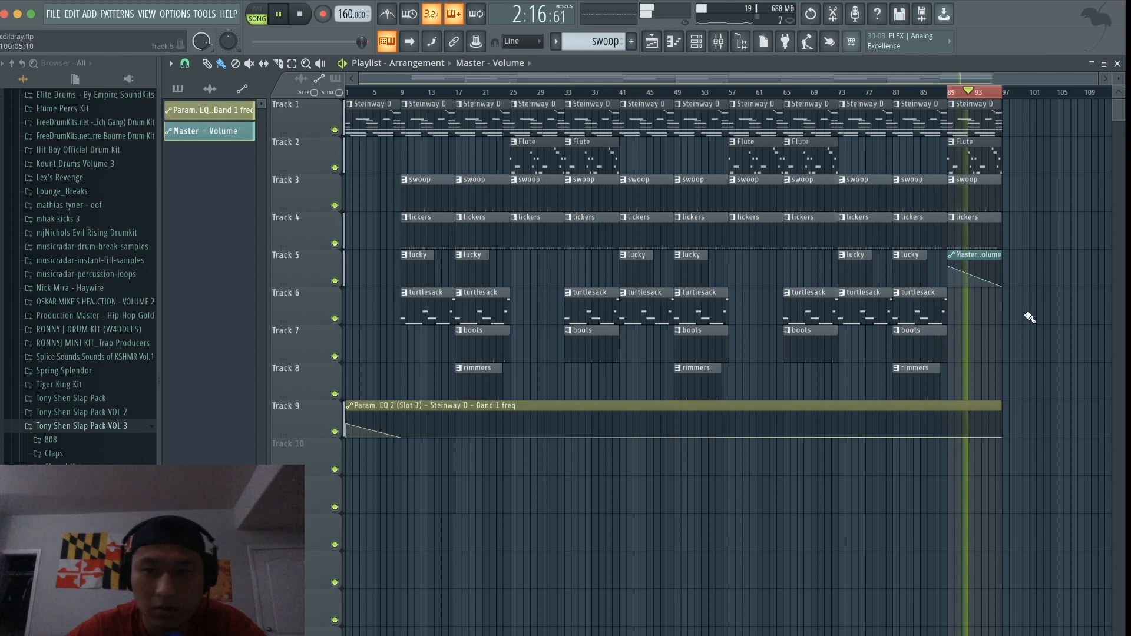
key(space)
Step: Move the Master volume clip down to Track 10 at bar 89 and play the song from the beginning
drag(964, 252, 965, 442)
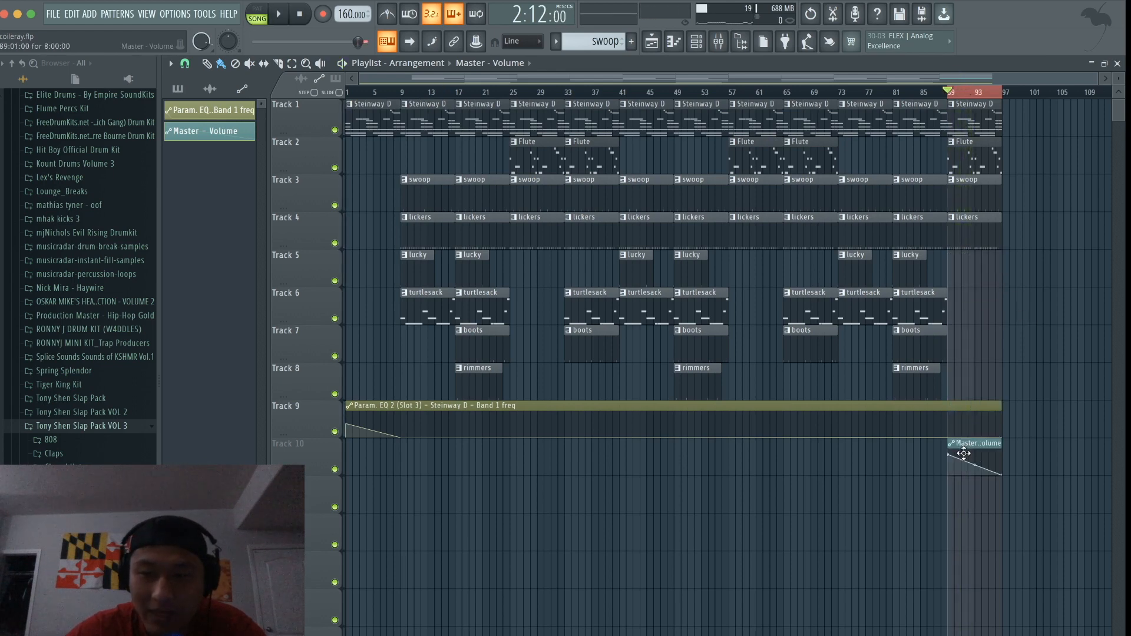
click(352, 90)
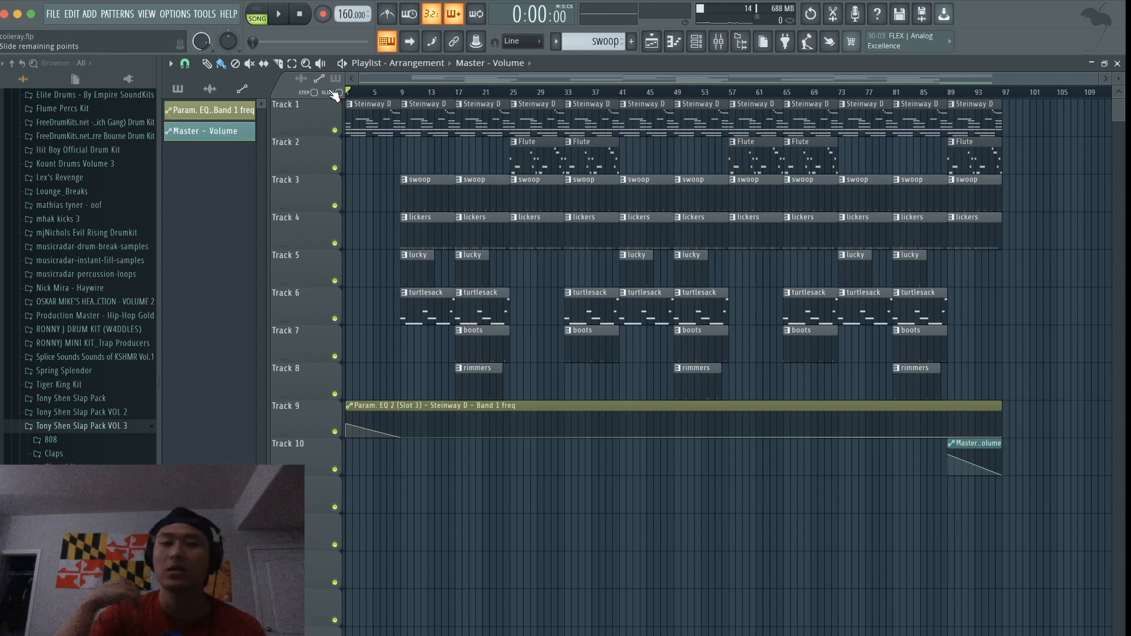
key(space)
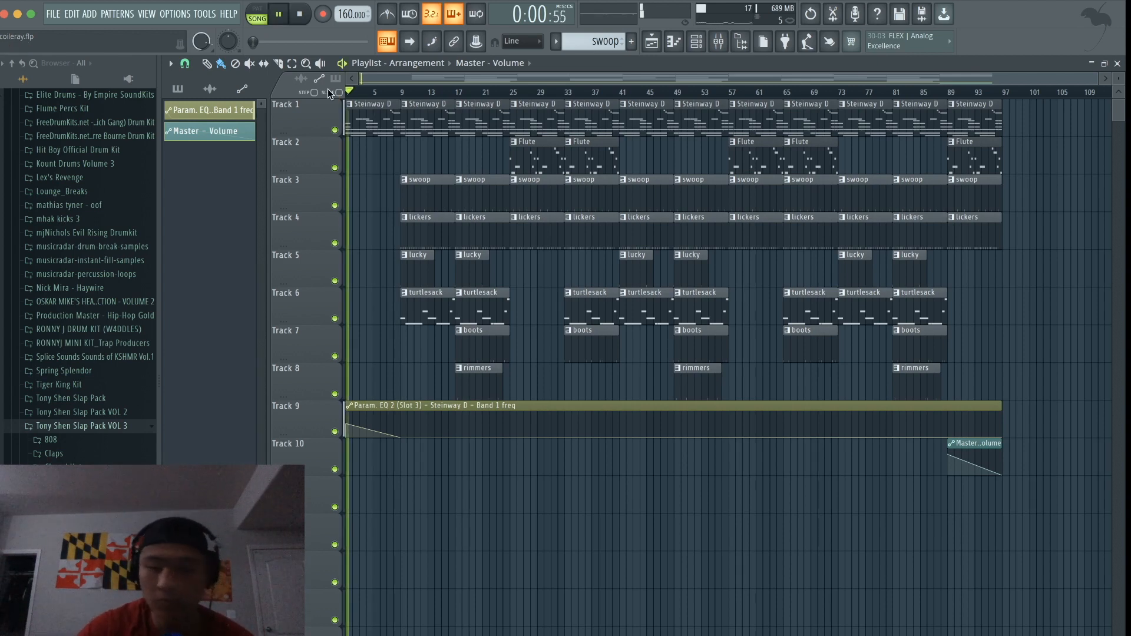